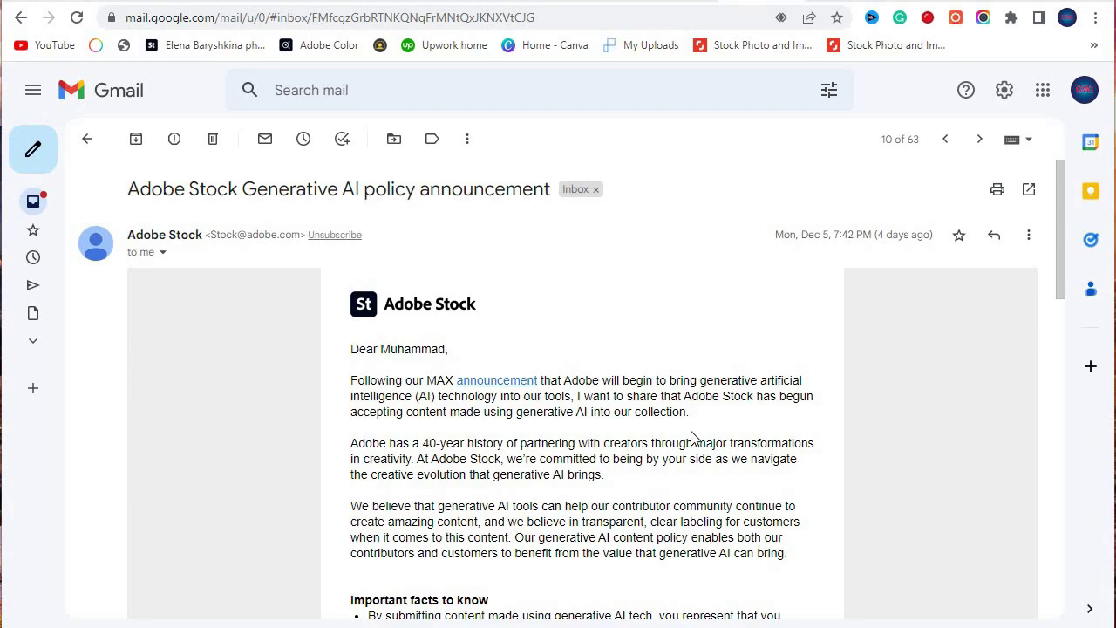
- Read the Adobe Stock Generative AI policy announcement email, including the important facts about submitting AI content
{"action": "scroll", "coordinate": [700, 324], "scroll_direction": "down", "scroll_amount": 1}
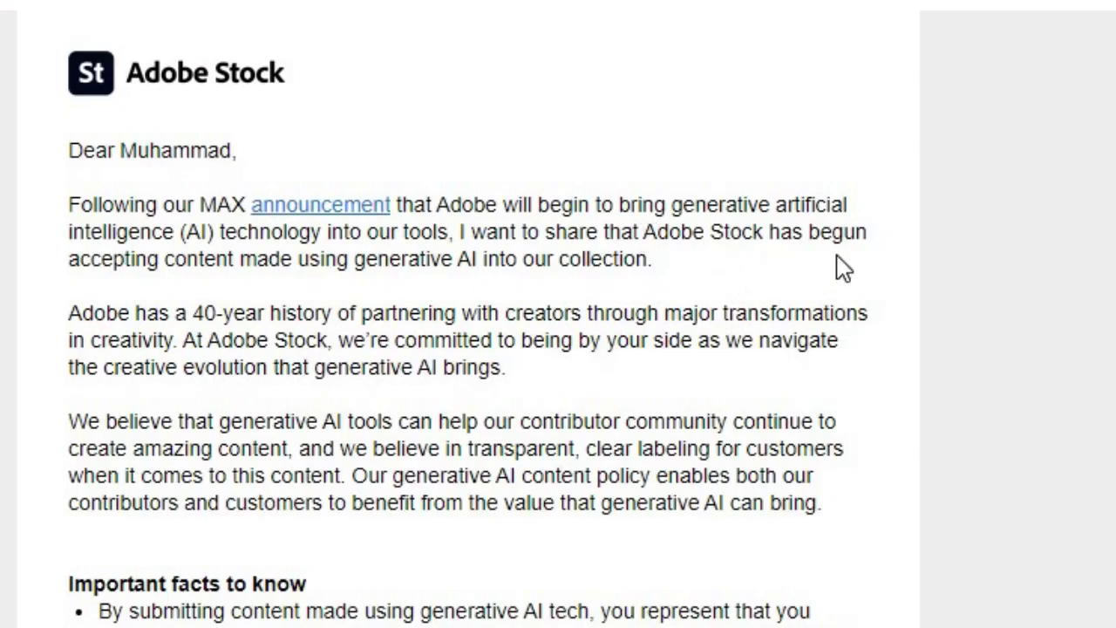
{"action": "scroll", "coordinate": [855, 266], "scroll_direction": "down", "scroll_amount": 2}
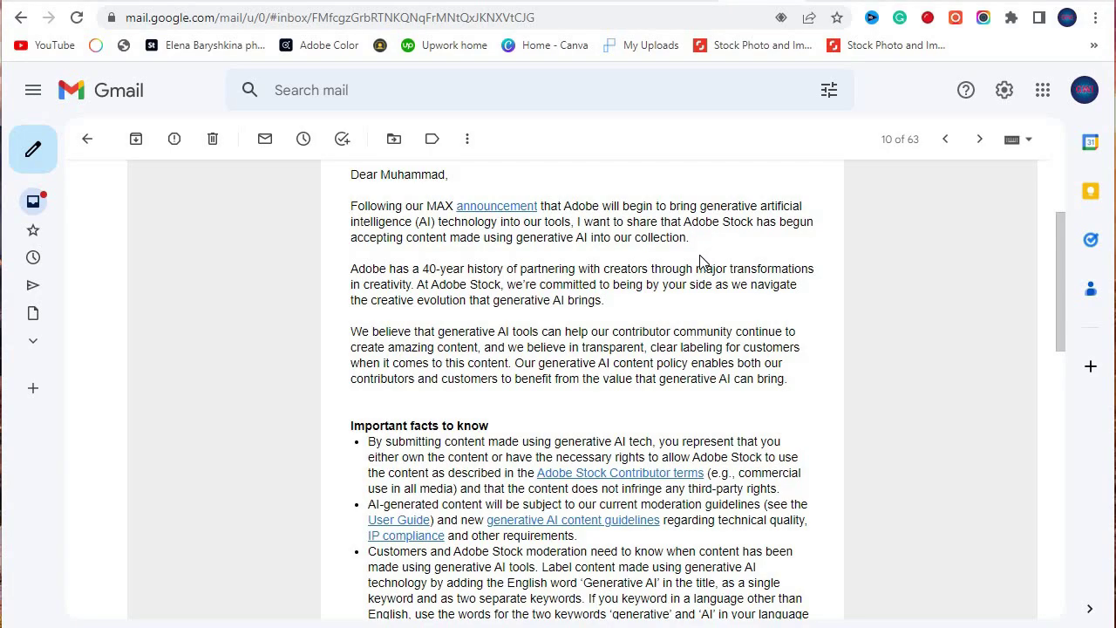
{"action": "scroll", "coordinate": [702, 261], "scroll_direction": "up", "scroll_amount": 2}
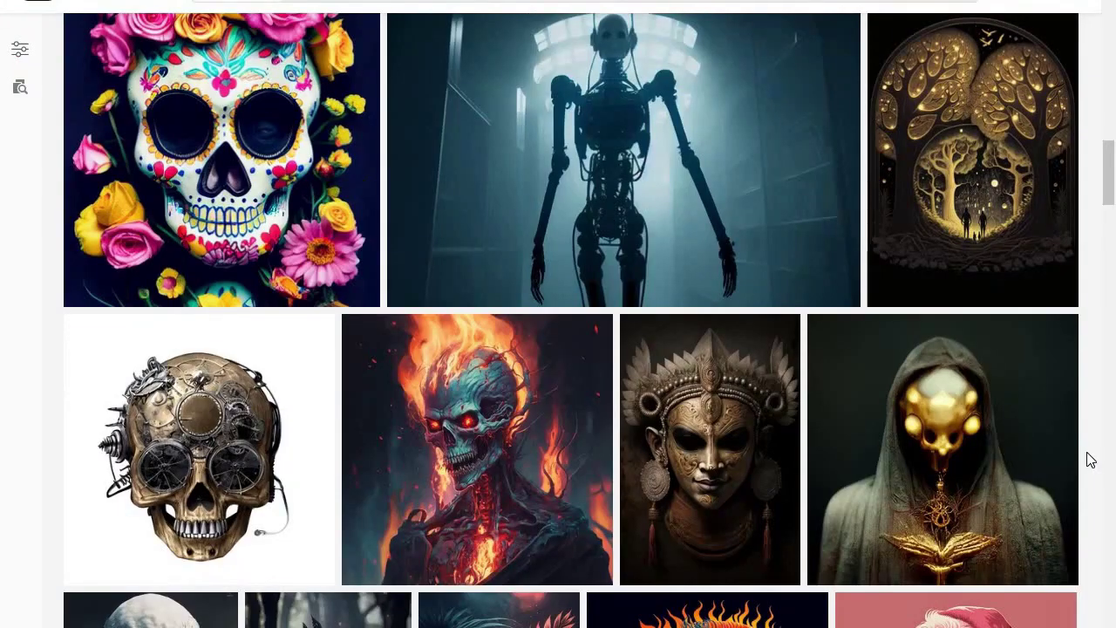
- Browse the stock image gallery for examples of skull, mask and fantasy character artwork
{"action": "scroll", "coordinate": [1087, 458], "scroll_direction": "down", "scroll_amount": 7}
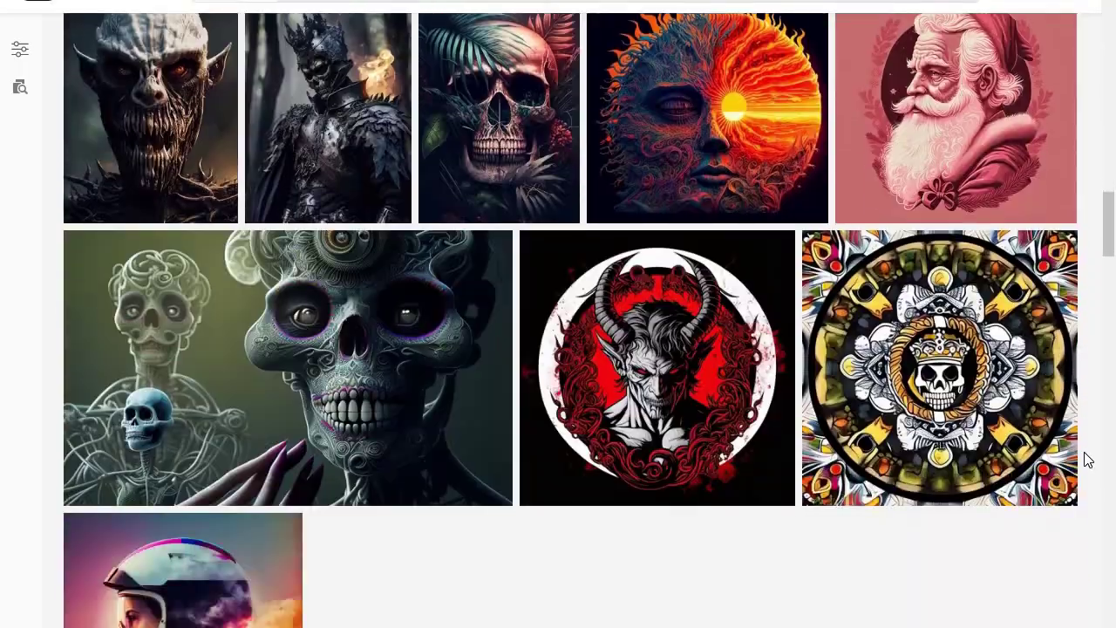
{"action": "scroll", "coordinate": [1087, 458], "scroll_direction": "down", "scroll_amount": 5}
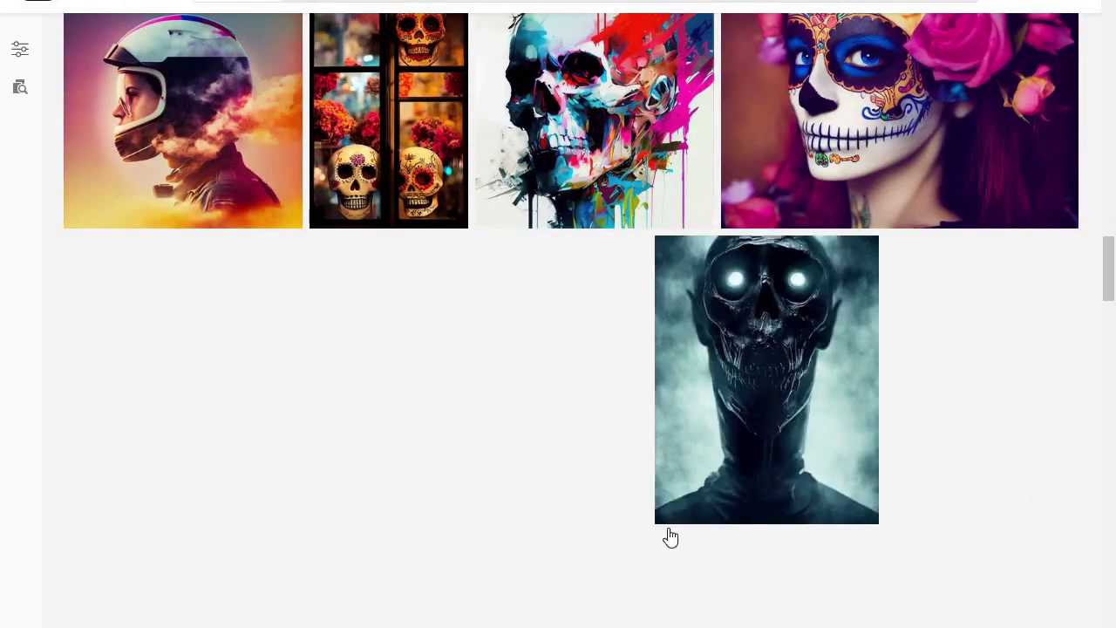
{"action": "scroll", "coordinate": [671, 537], "scroll_direction": "up", "scroll_amount": 3}
{"action": "scroll", "coordinate": [643, 553], "scroll_direction": "down", "scroll_amount": 7}
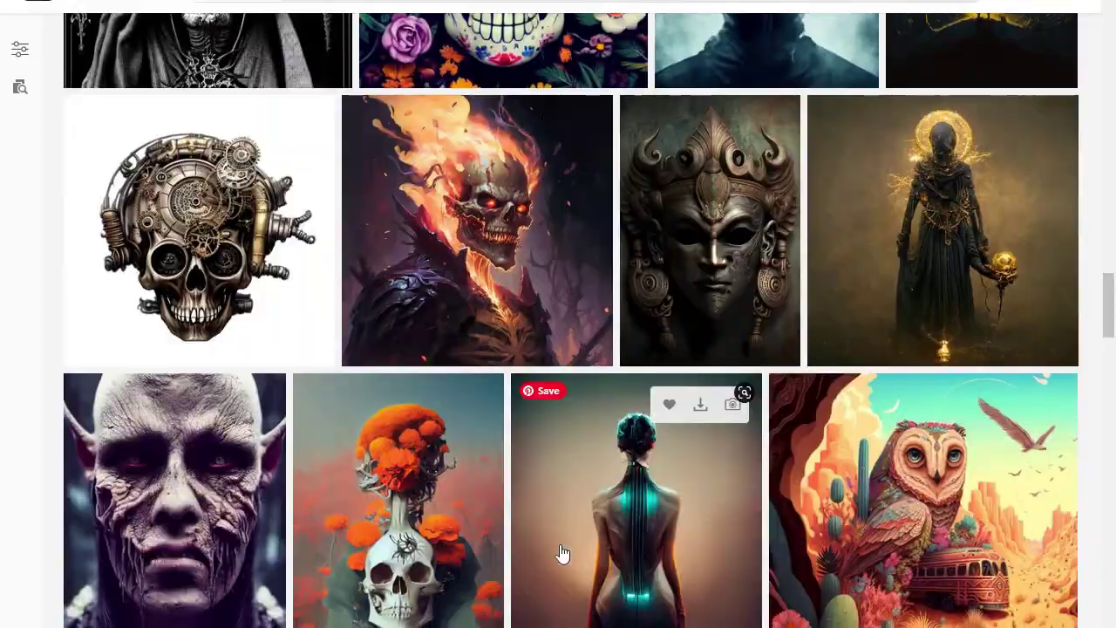
{"action": "scroll", "coordinate": [562, 554], "scroll_direction": "down", "scroll_amount": 10}
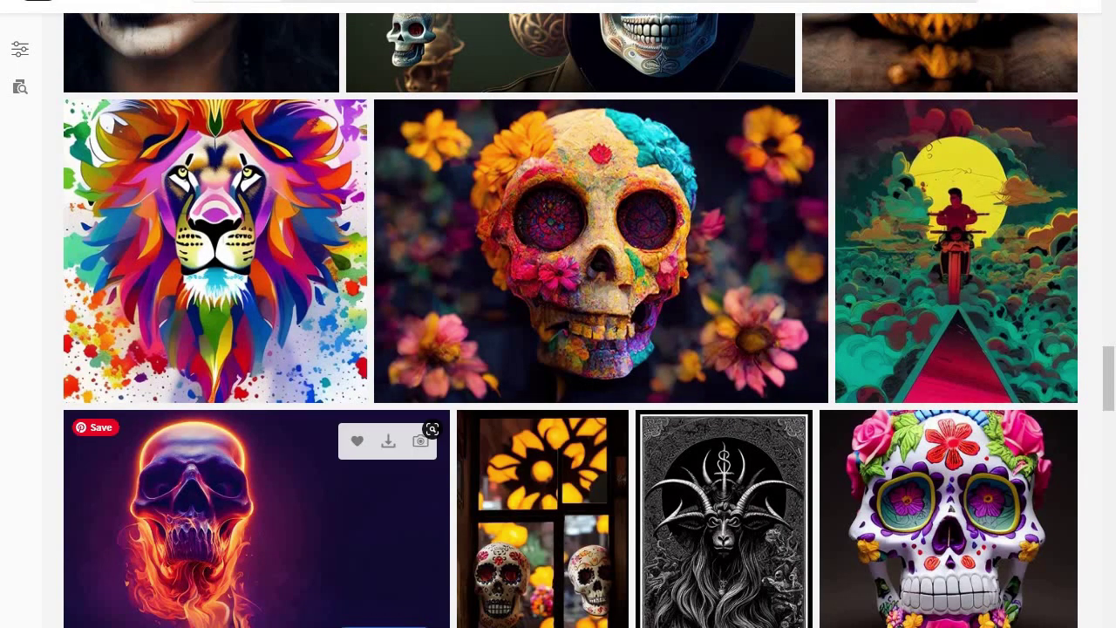
{"action": "scroll", "coordinate": [868, 362], "scroll_direction": "up", "scroll_amount": 20}
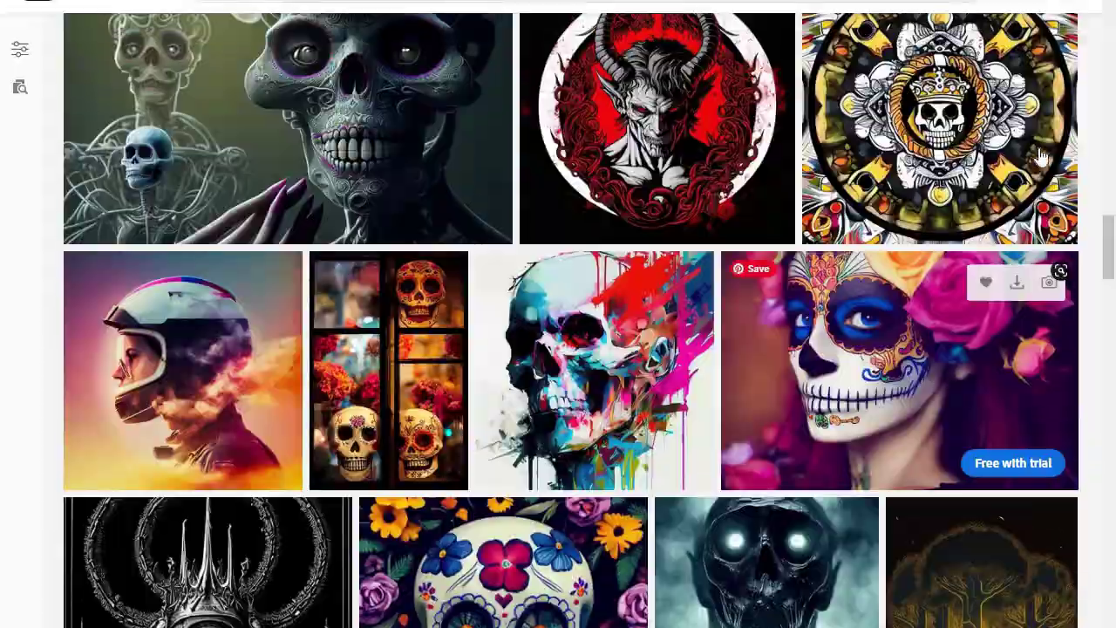
{"action": "scroll", "coordinate": [1064, 146], "scroll_direction": "up", "scroll_amount": 10}
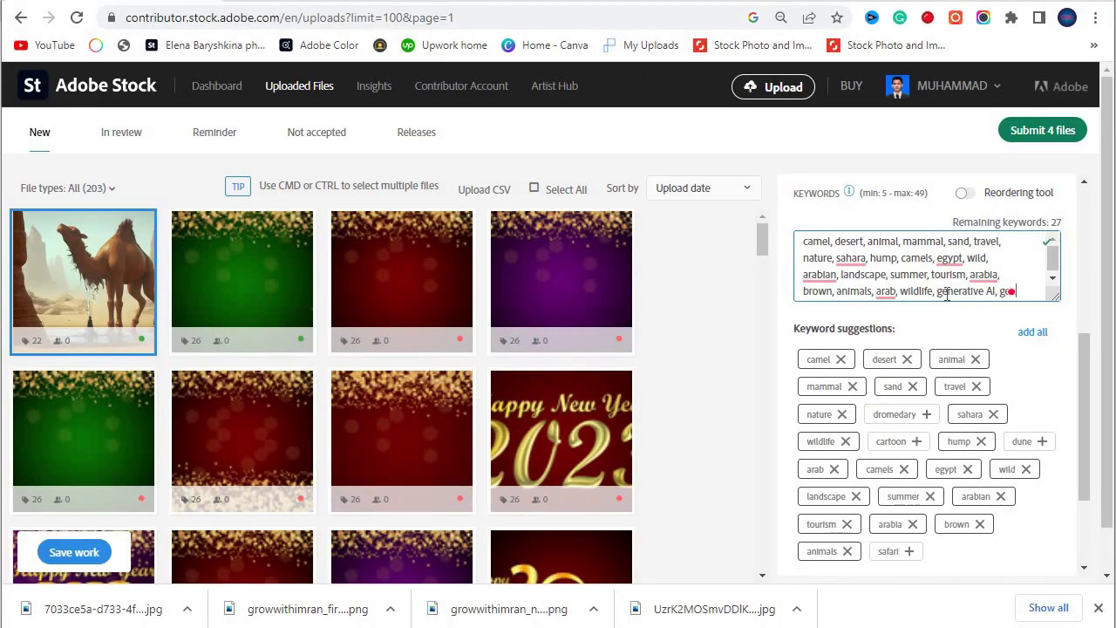
- Continue the camel image's keyword list after "generative AI" with the start of the keyword "gener"
{"action": "type", "text": "ner"}
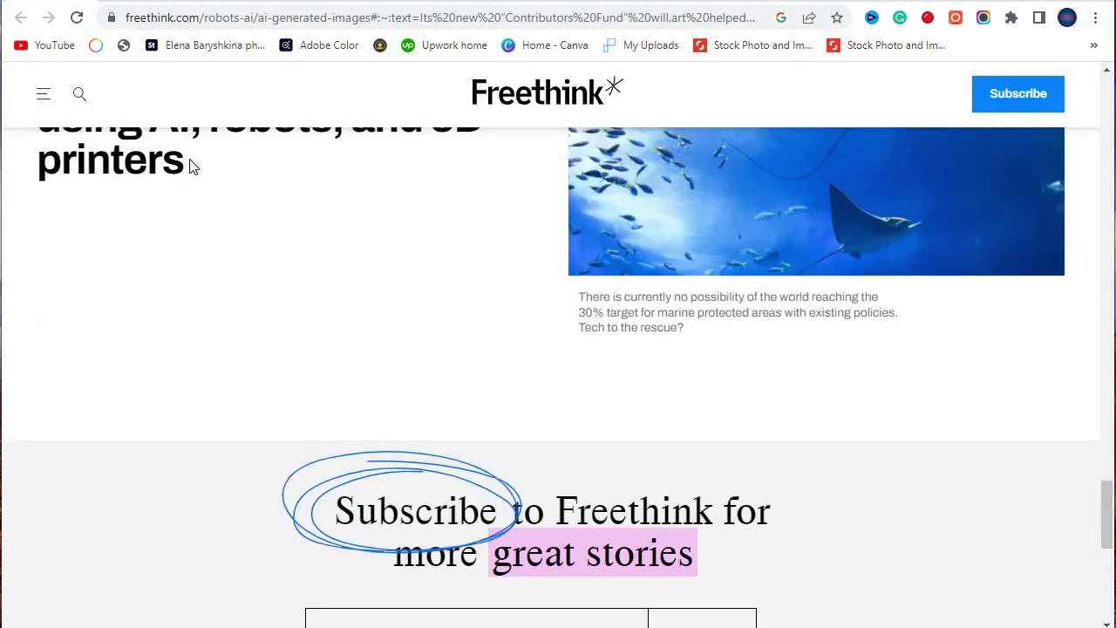
- Read the Freethink article on Shutterstock selling AI images, highlighting "DALL-E" in the OpenAI partnership heading
{"action": "scroll", "coordinate": [193, 167], "scroll_direction": "up", "scroll_amount": 20}
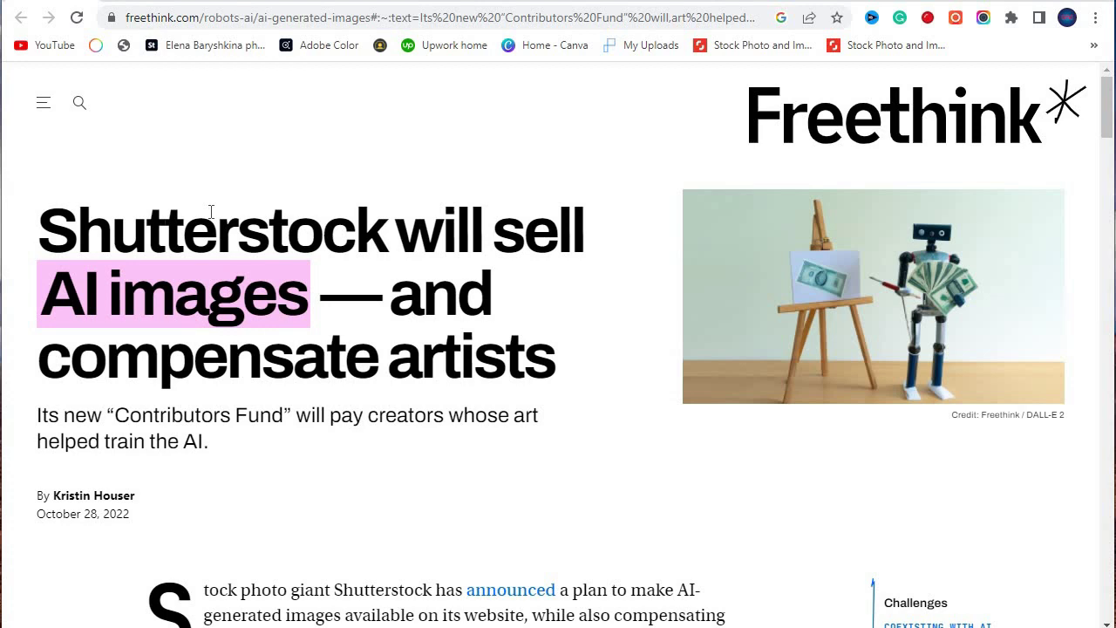
{"action": "scroll", "coordinate": [314, 234], "scroll_direction": "down", "scroll_amount": 7}
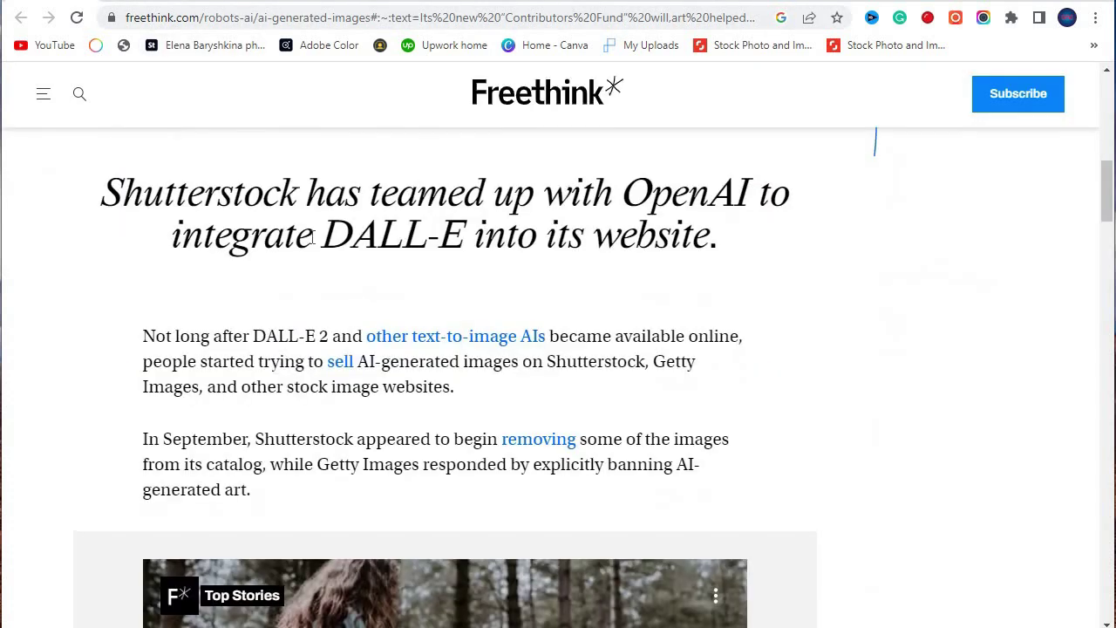
{"action": "left_click_drag", "start_coordinate": [315, 233], "coordinate": [464, 260]}
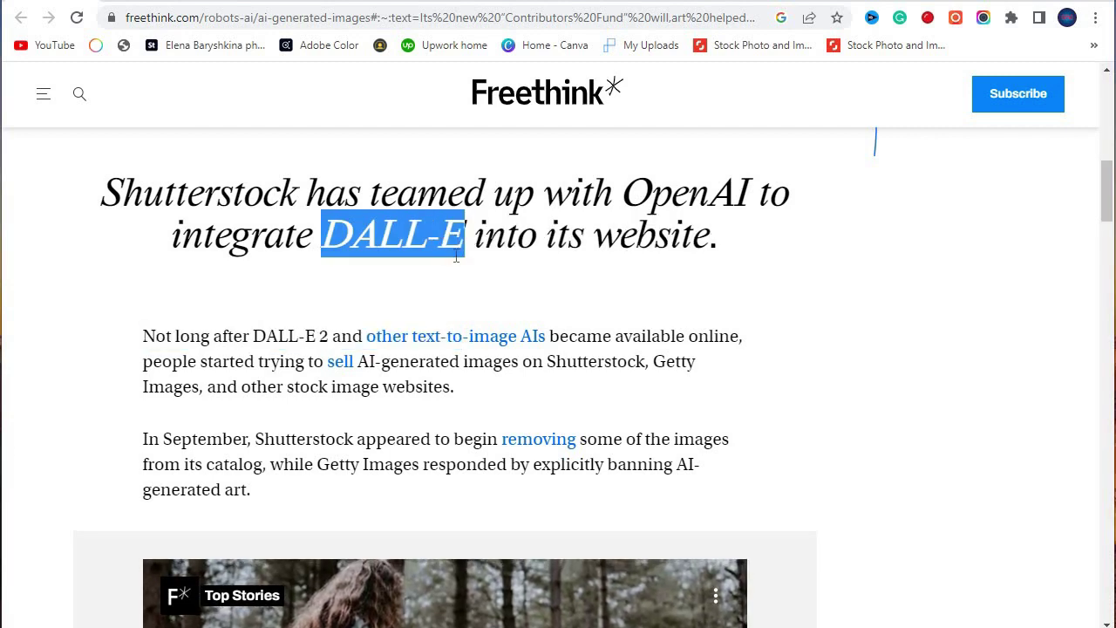
{"action": "left_click", "coordinate": [357, 255]}
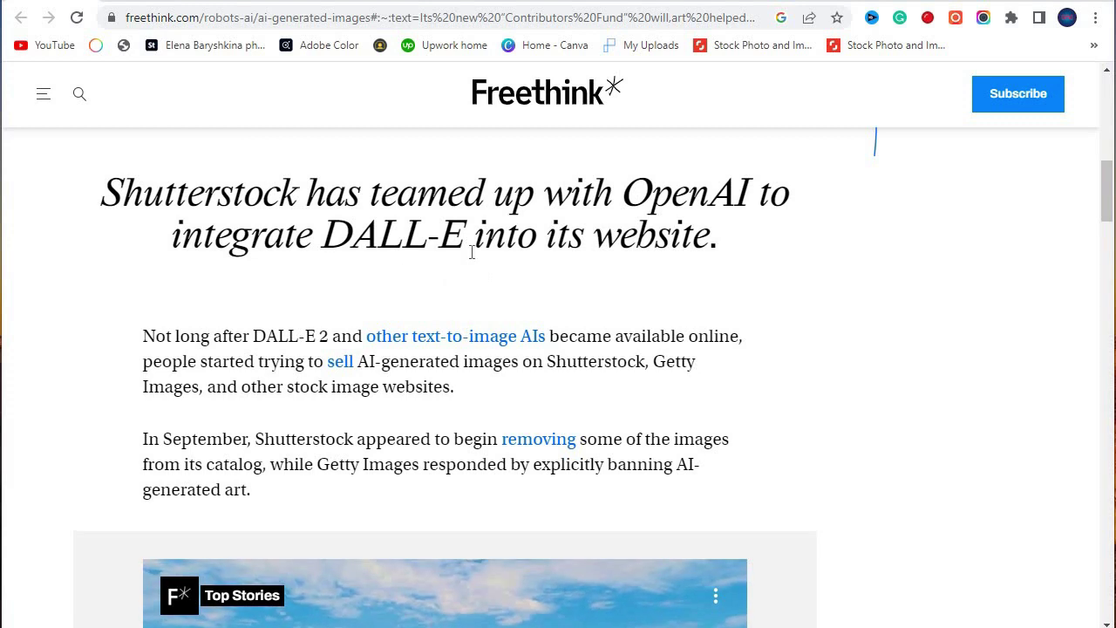
{"action": "scroll", "coordinate": [473, 279], "scroll_direction": "down", "scroll_amount": 4}
{"action": "scroll", "coordinate": [486, 236], "scroll_direction": "down", "scroll_amount": 10}
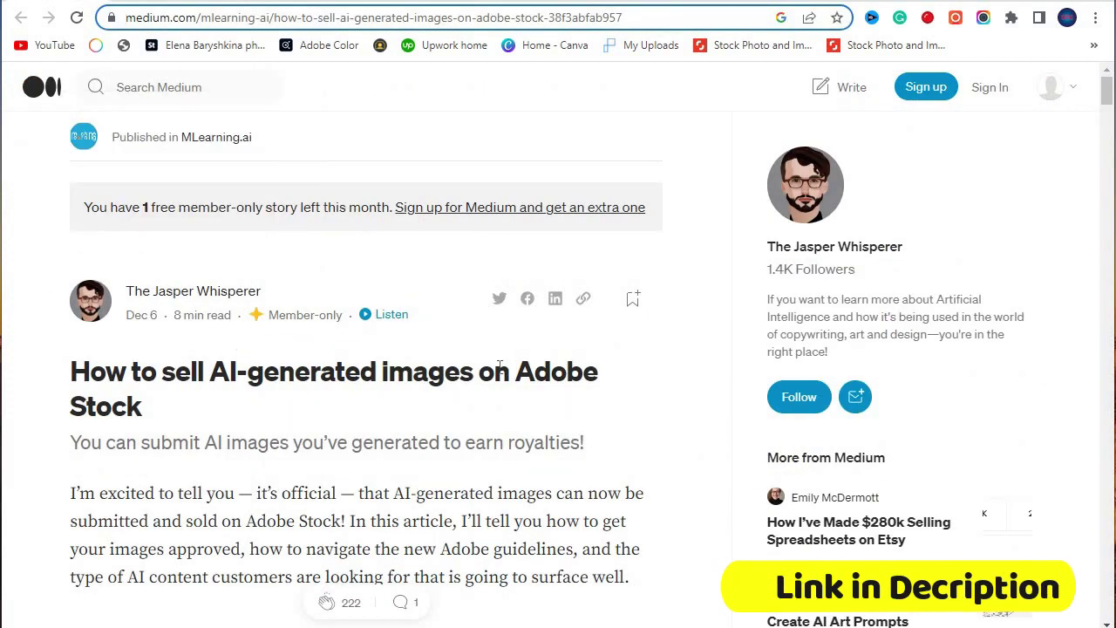
- Read the Medium article on selling AI-generated images on Adobe Stock, covering its policy, labelling and AI tool sections
{"action": "scroll", "coordinate": [623, 407], "scroll_direction": "down", "scroll_amount": 2}
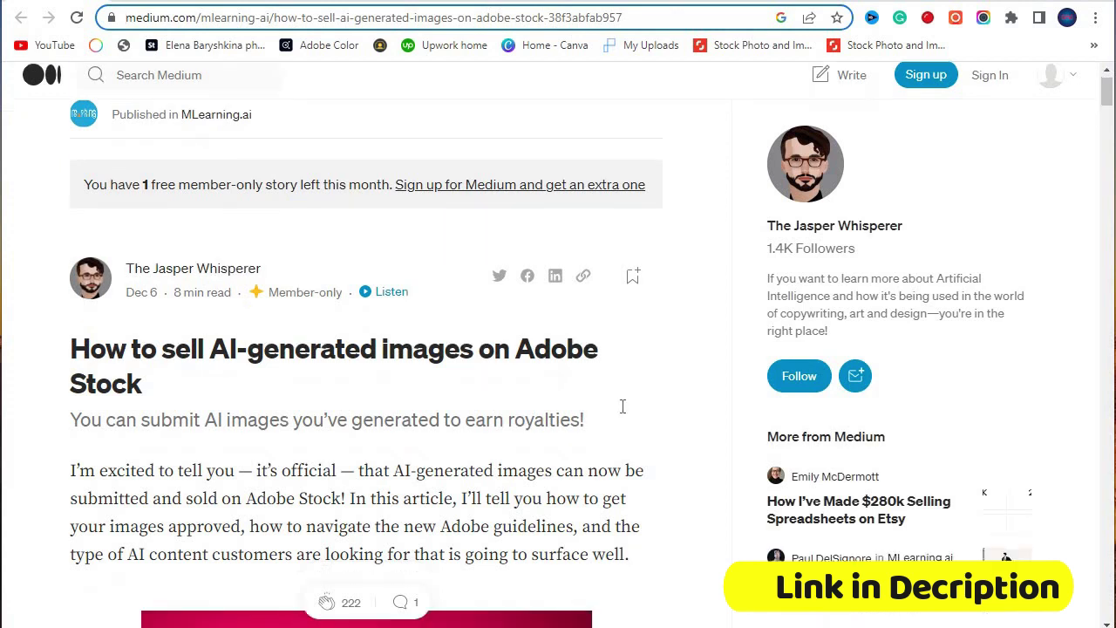
{"action": "scroll", "coordinate": [629, 410], "scroll_direction": "down", "scroll_amount": 12}
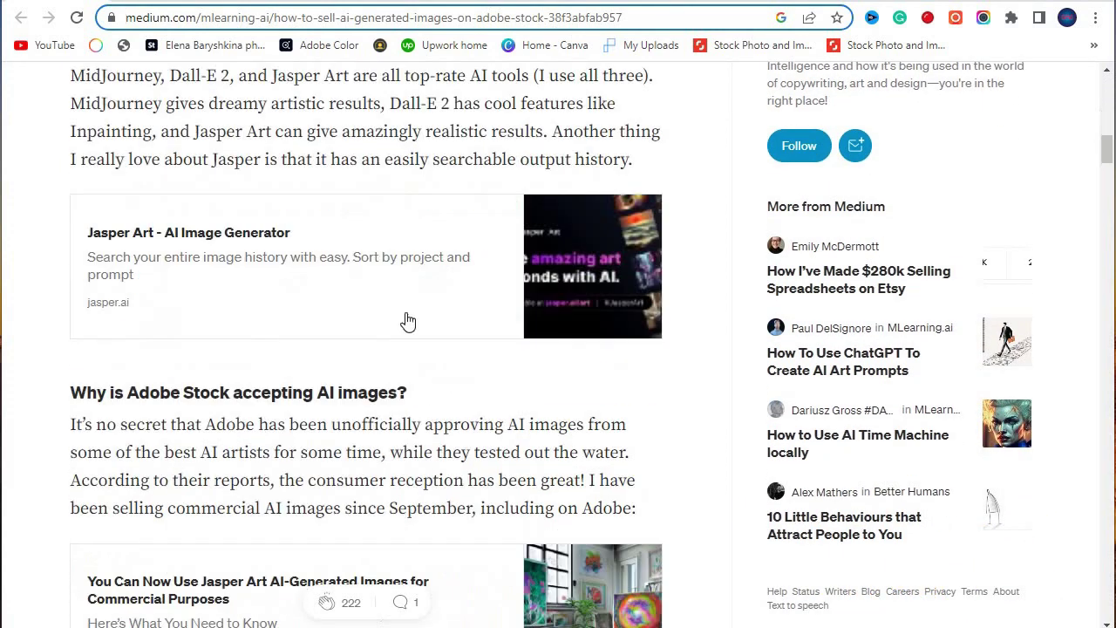
{"action": "scroll", "coordinate": [327, 272], "scroll_direction": "down", "scroll_amount": 2}
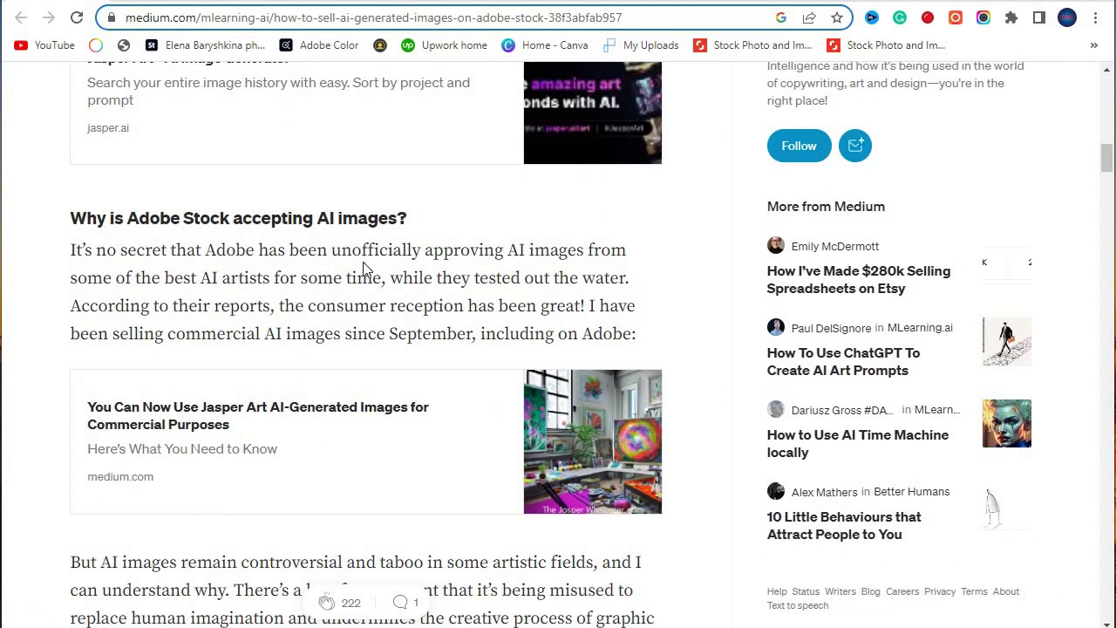
{"action": "scroll", "coordinate": [488, 280], "scroll_direction": "down", "scroll_amount": 8}
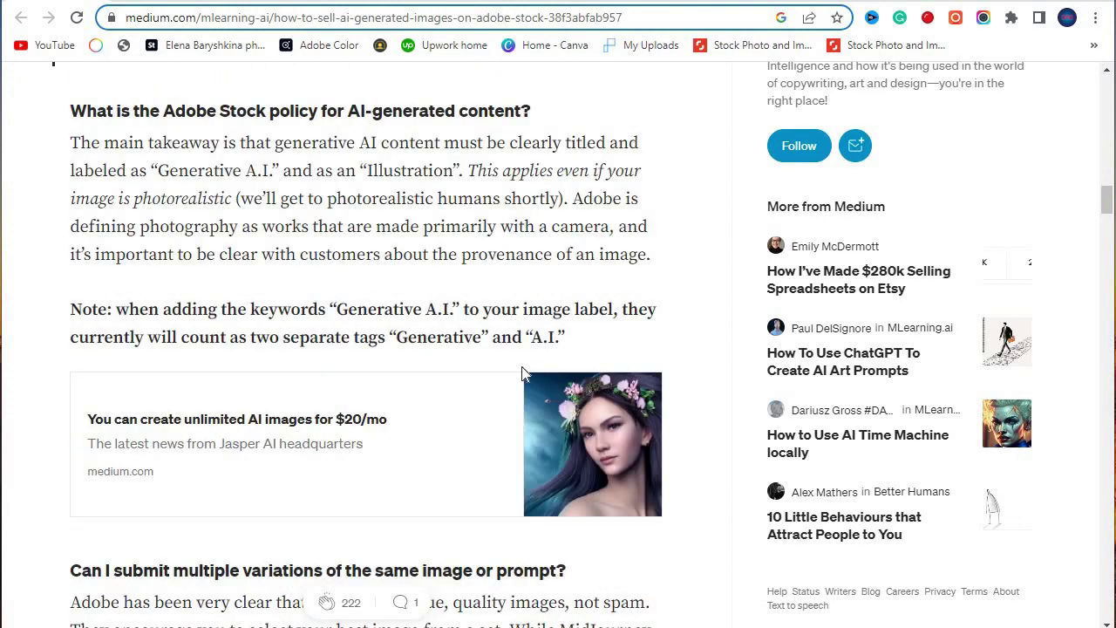
{"action": "scroll", "coordinate": [554, 381], "scroll_direction": "down", "scroll_amount": 10}
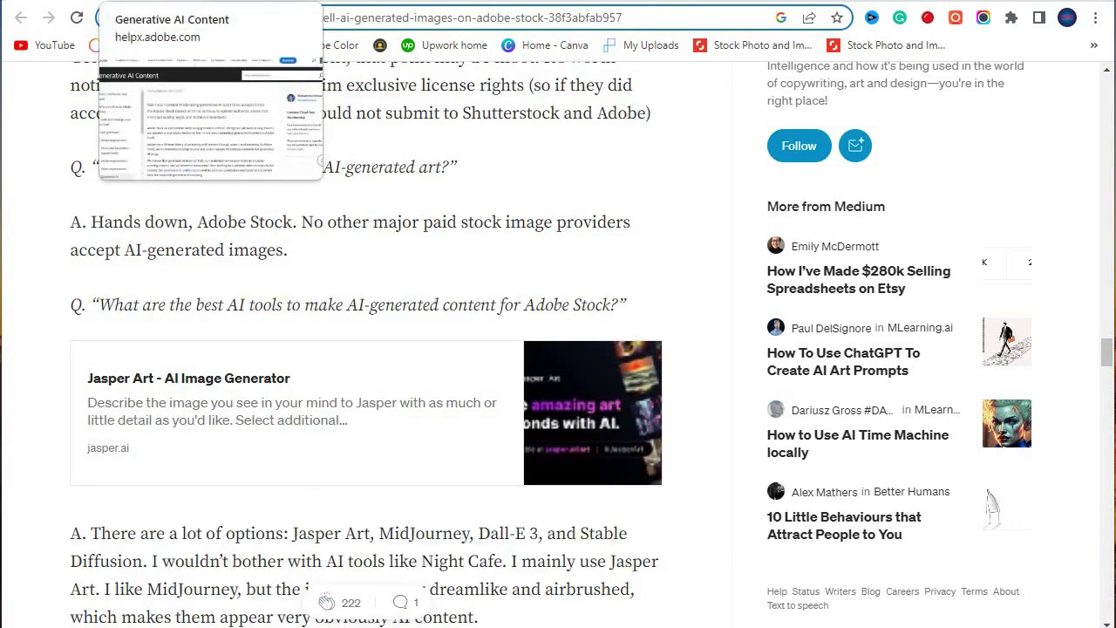
- Switch to Adobe's Generative AI Content help page and review the section on having appropriate rights to submit
{"action": "left_click", "coordinate": [174, 2]}
{"action": "scroll", "coordinate": [598, 353], "scroll_direction": "down", "scroll_amount": 6}
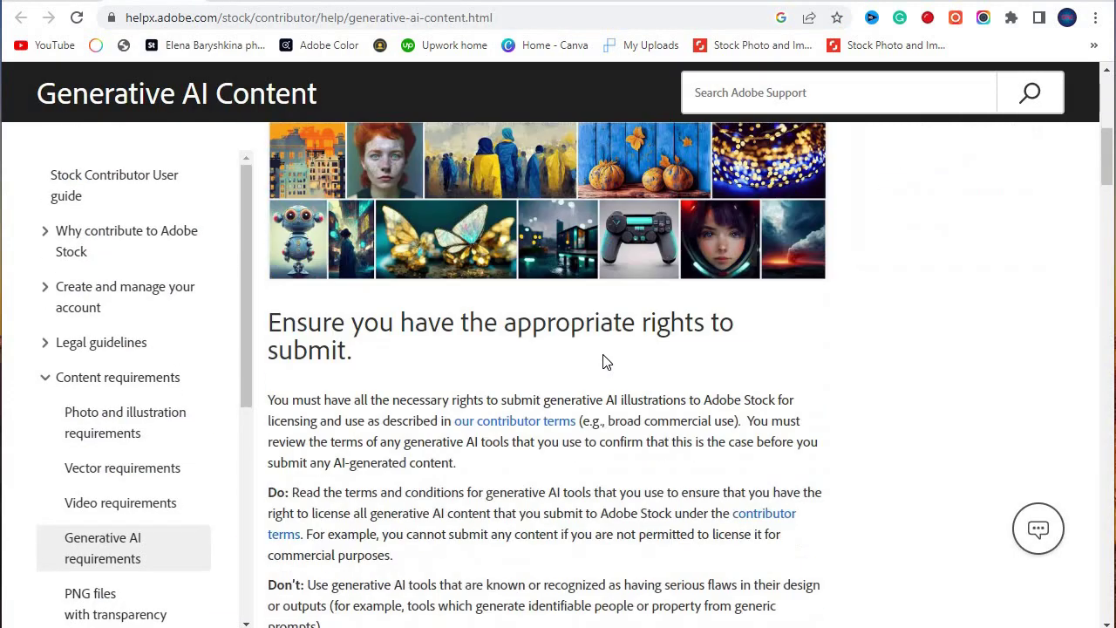
{"action": "scroll", "coordinate": [609, 359], "scroll_direction": "up", "scroll_amount": 2}
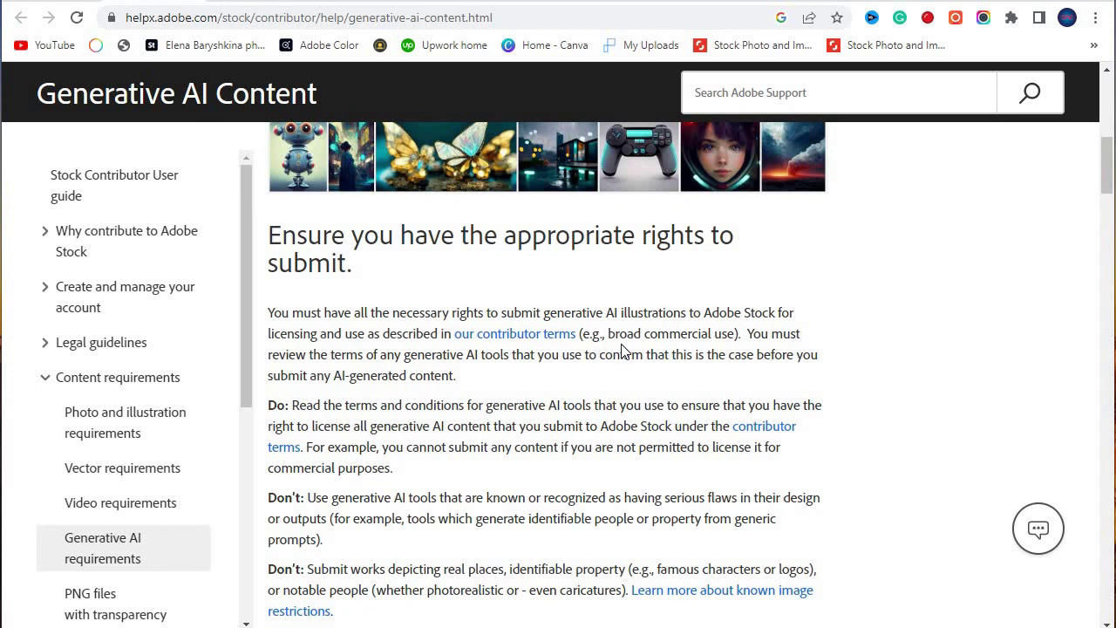
{"action": "scroll", "coordinate": [625, 358], "scroll_direction": "down", "scroll_amount": 2}
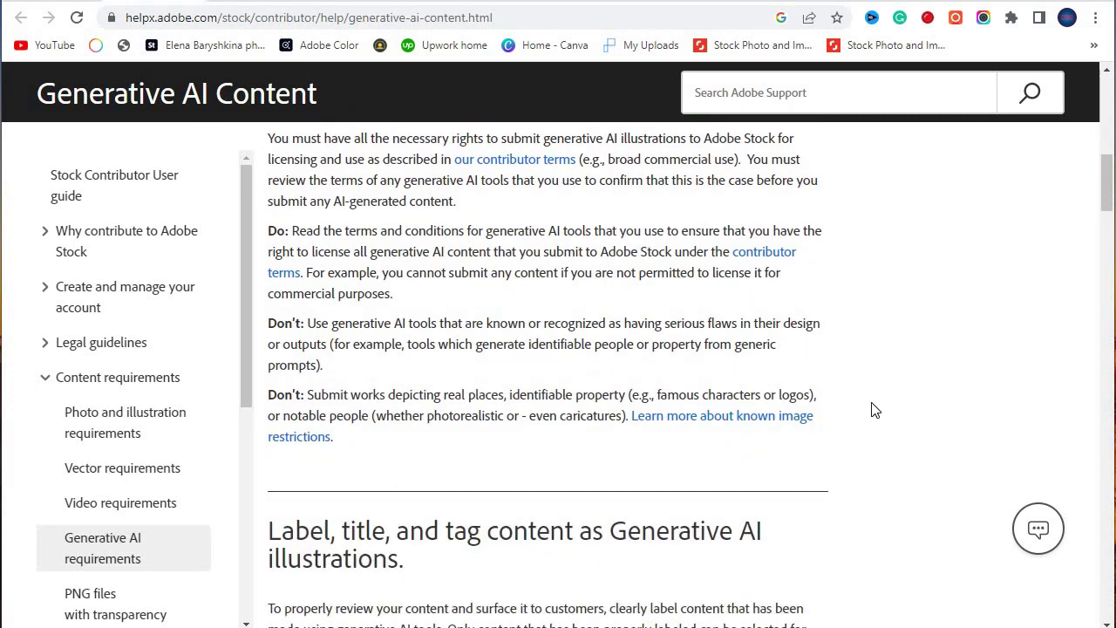
{"action": "scroll", "coordinate": [875, 410], "scroll_direction": "up", "scroll_amount": 1}
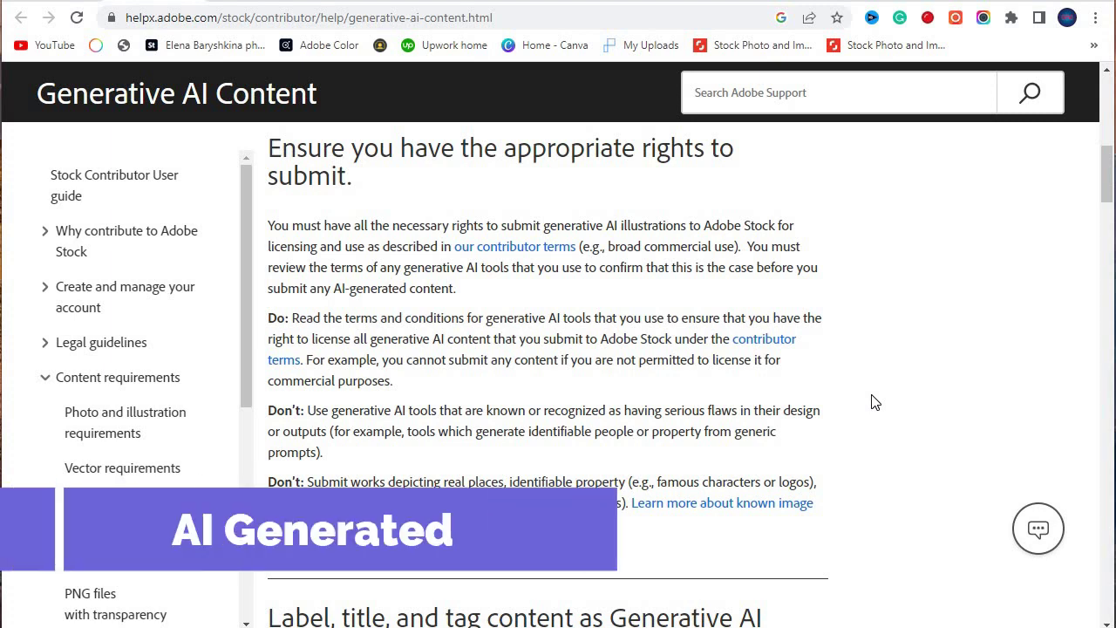
- Examine the help page's guidance on labelling, titling and tagging generative AI illustrations and on maintaining high quality
{"action": "scroll", "coordinate": [863, 384], "scroll_direction": "down", "scroll_amount": 15}
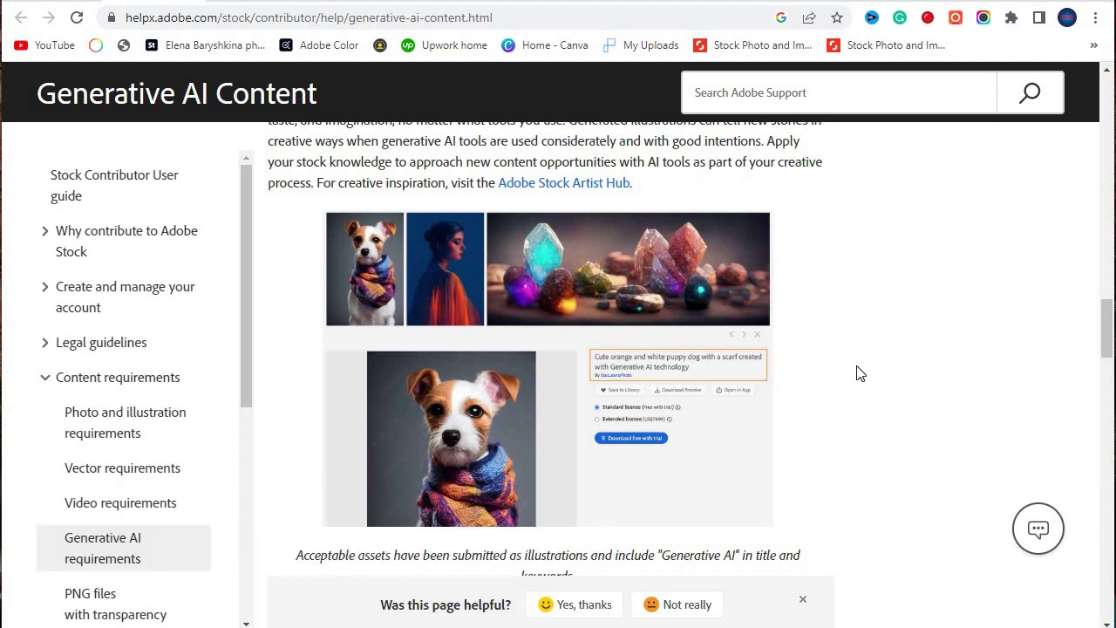
{"action": "scroll", "coordinate": [803, 341], "scroll_direction": "down", "scroll_amount": 5}
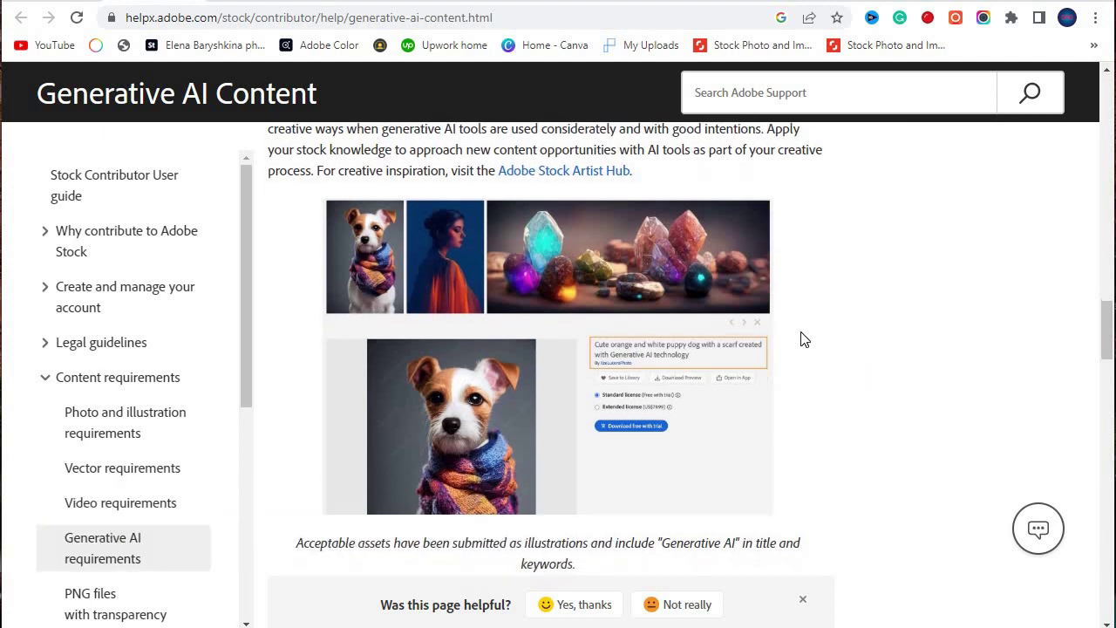
{"action": "scroll", "coordinate": [806, 359], "scroll_direction": "down", "scroll_amount": 10}
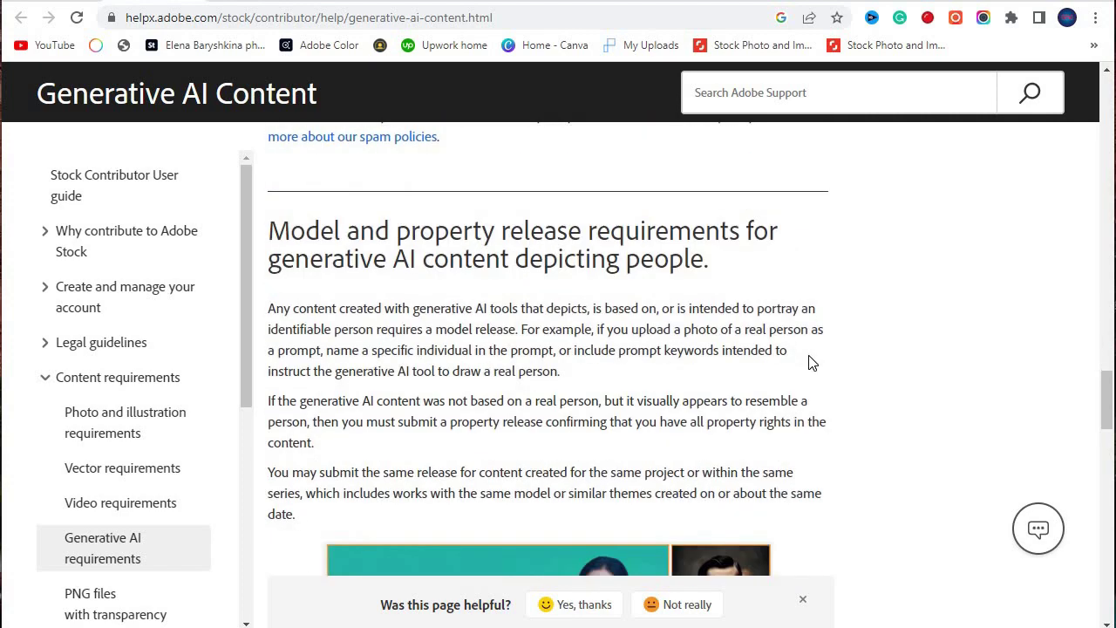
{"action": "scroll", "coordinate": [729, 354], "scroll_direction": "up", "scroll_amount": 5}
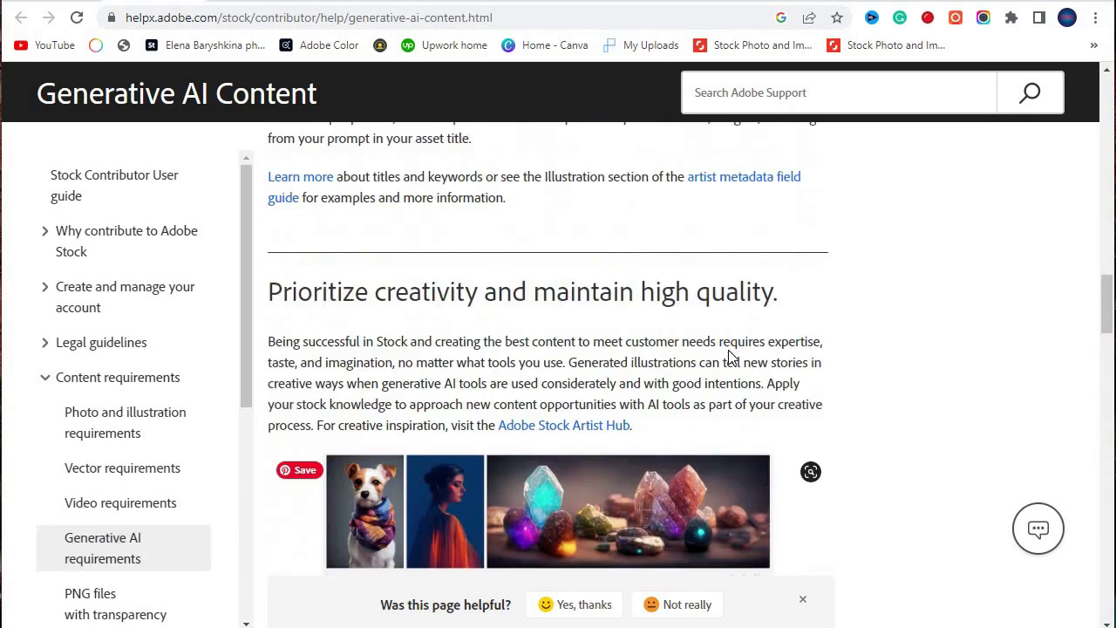
{"action": "scroll", "coordinate": [729, 375], "scroll_direction": "up", "scroll_amount": 3}
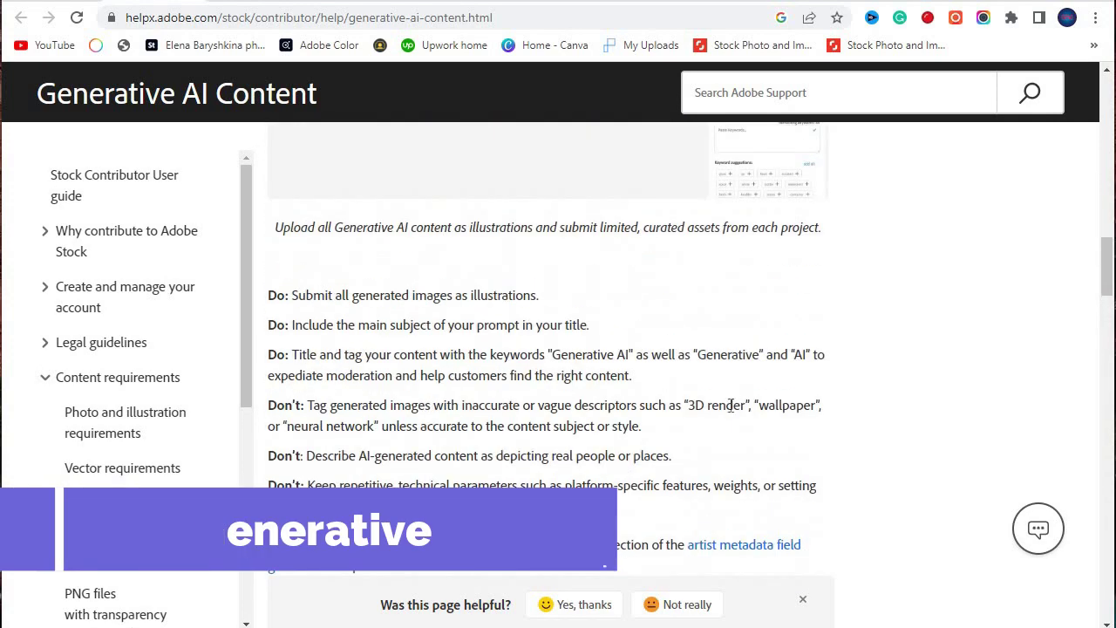
{"action": "scroll", "coordinate": [647, 377], "scroll_direction": "up", "scroll_amount": 5}
{"action": "scroll", "coordinate": [654, 375], "scroll_direction": "up", "scroll_amount": 8}
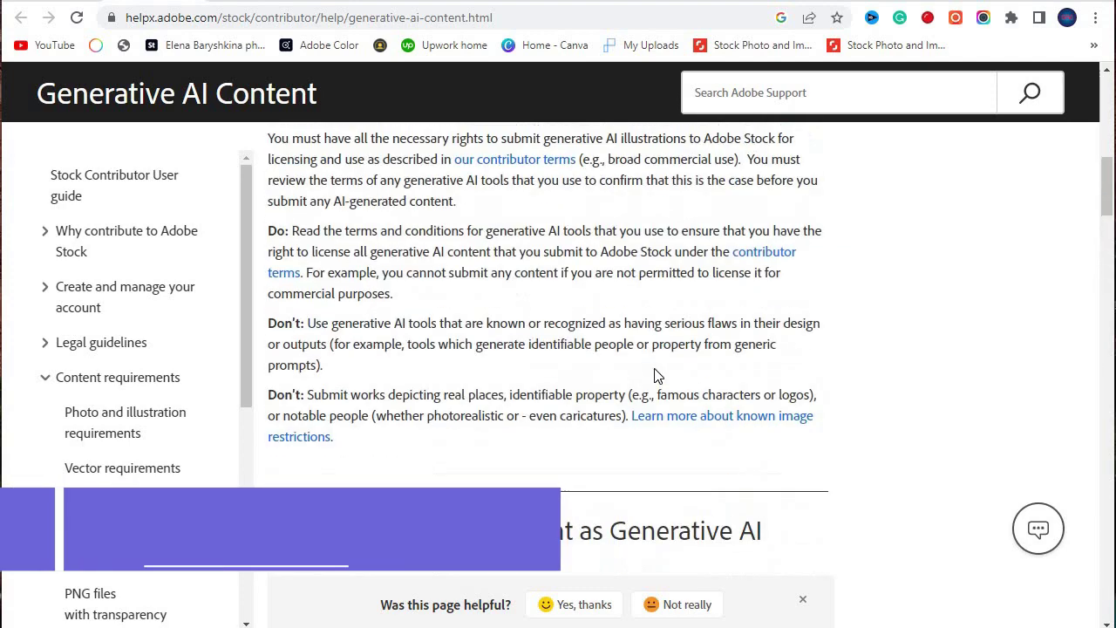
- Examine the model and property release requirements for generative AI content depicting people, through to the FAQ link
{"action": "scroll", "coordinate": [698, 366], "scroll_direction": "down", "scroll_amount": 12}
{"action": "scroll", "coordinate": [733, 366], "scroll_direction": "down", "scroll_amount": 15}
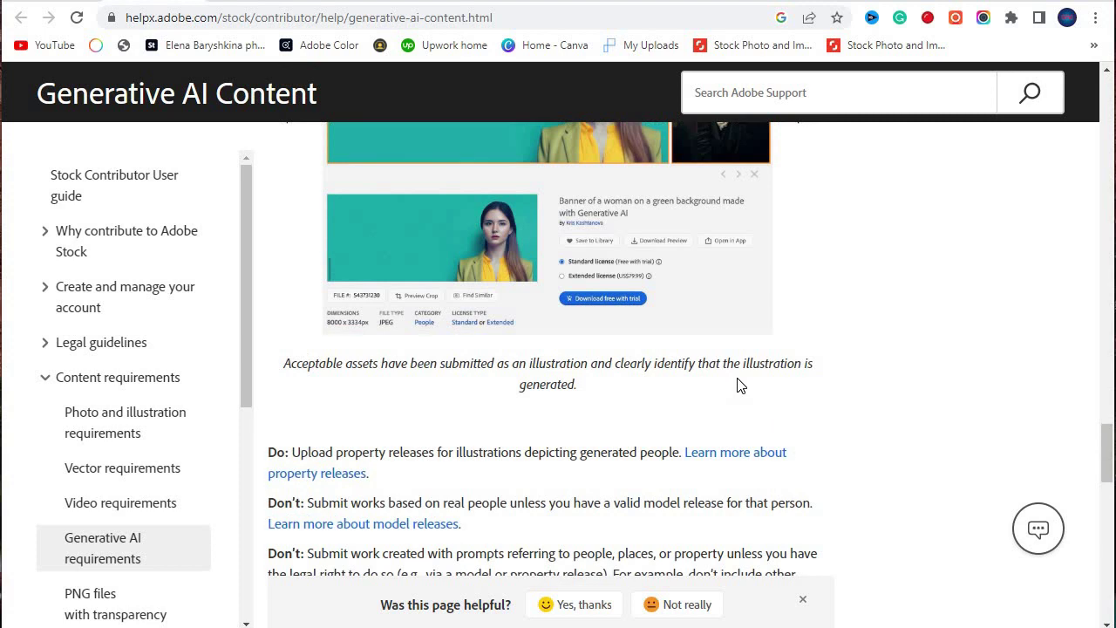
{"action": "scroll", "coordinate": [740, 382], "scroll_direction": "down", "scroll_amount": 5}
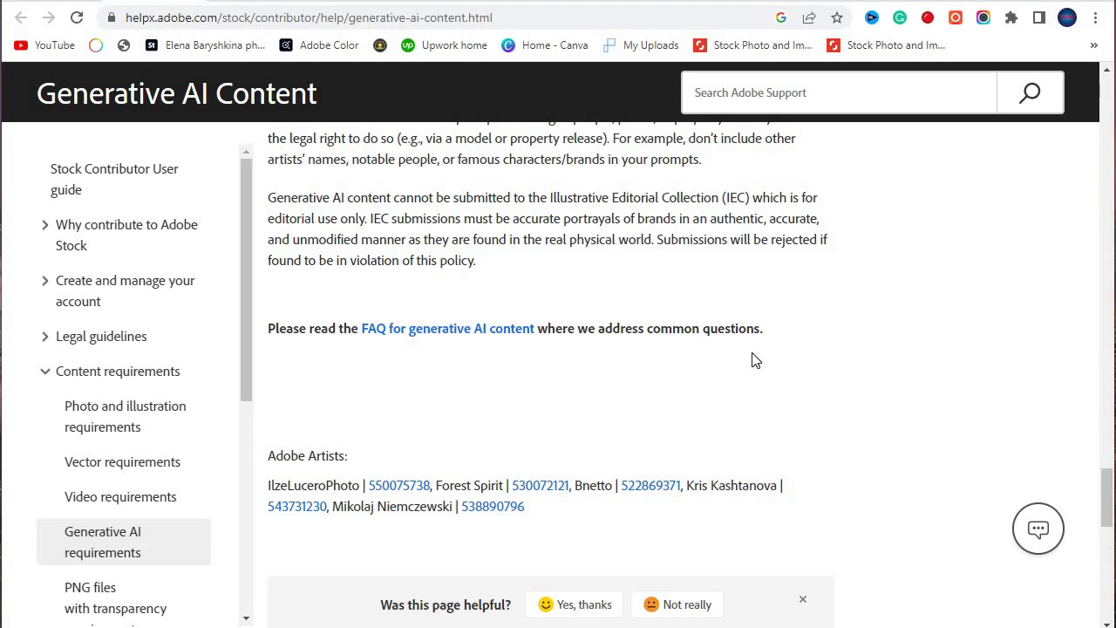
{"action": "scroll", "coordinate": [755, 360], "scroll_direction": "up", "scroll_amount": 14}
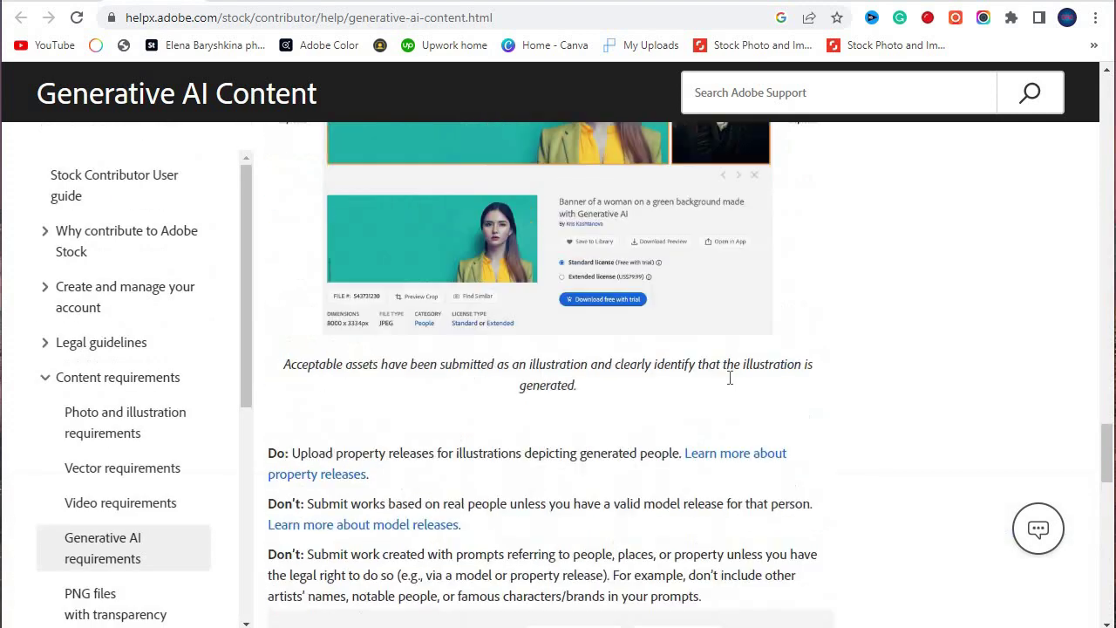
{"action": "scroll", "coordinate": [610, 375], "scroll_direction": "down", "scroll_amount": 4}
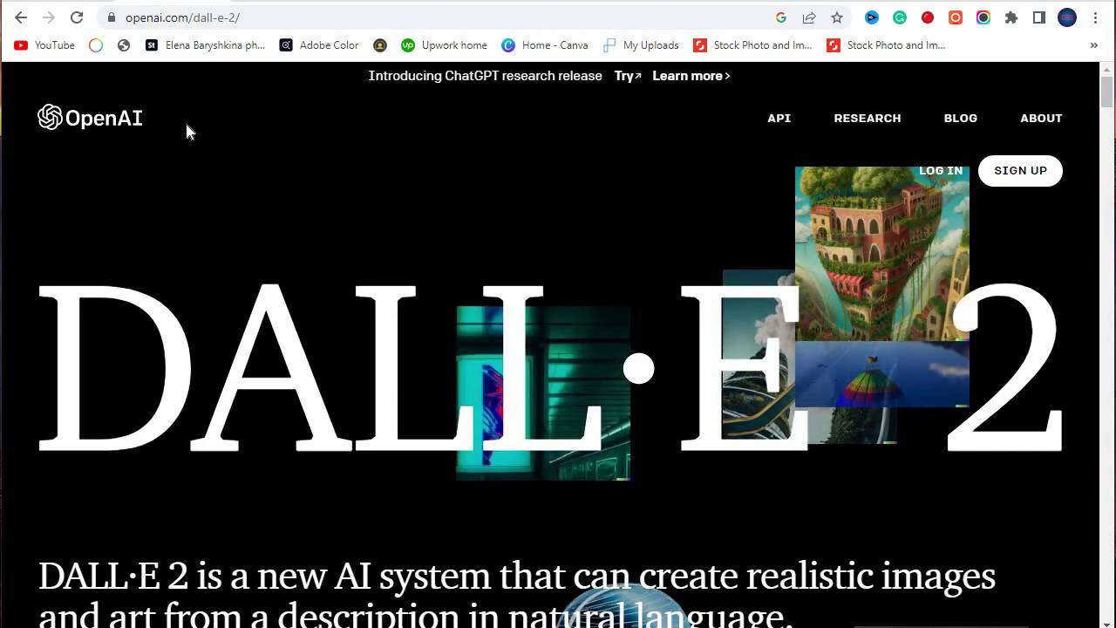
- Look over OpenAI's DALL·E 2 page, including its introduction and the description of what it can create
{"action": "scroll", "coordinate": [192, 124], "scroll_direction": "down", "scroll_amount": 10}
{"action": "scroll", "coordinate": [610, 267], "scroll_direction": "up", "scroll_amount": 4}
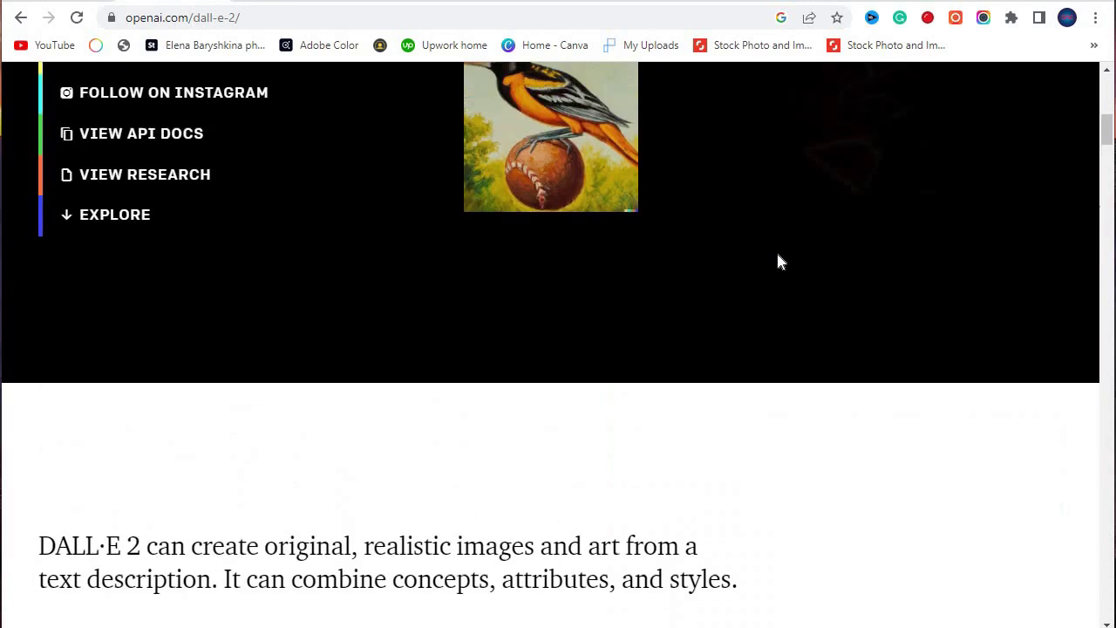
- View OpenAI's account sign-up form, return to the DALL·E 2 page and log in to DALL·E
{"action": "scroll", "coordinate": [779, 262], "scroll_direction": "up", "scroll_amount": 9}
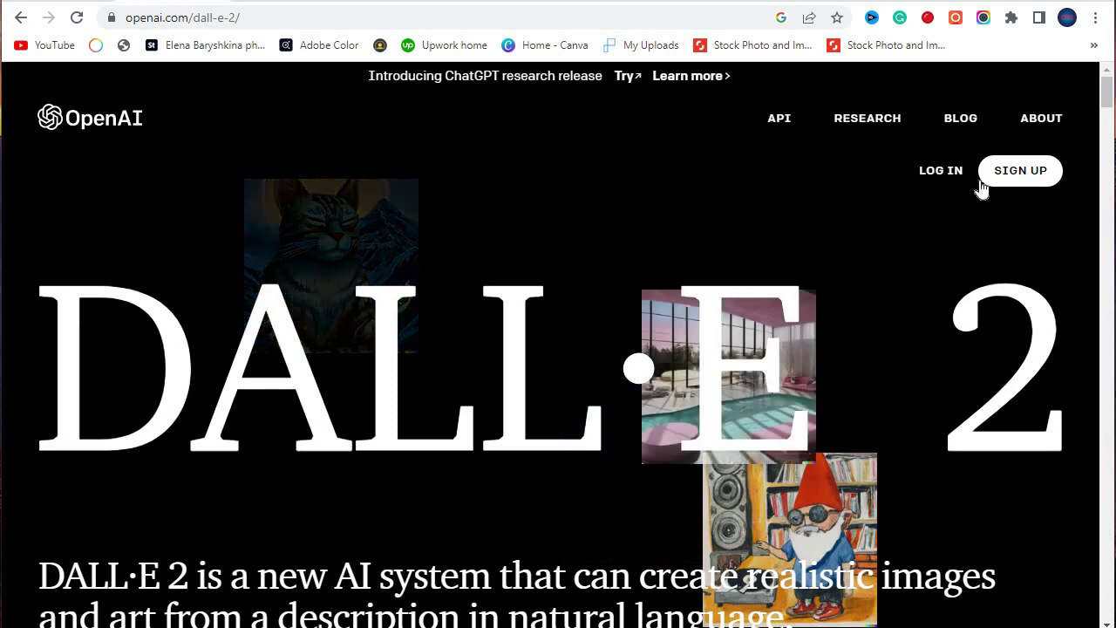
{"action": "left_click", "coordinate": [997, 172]}
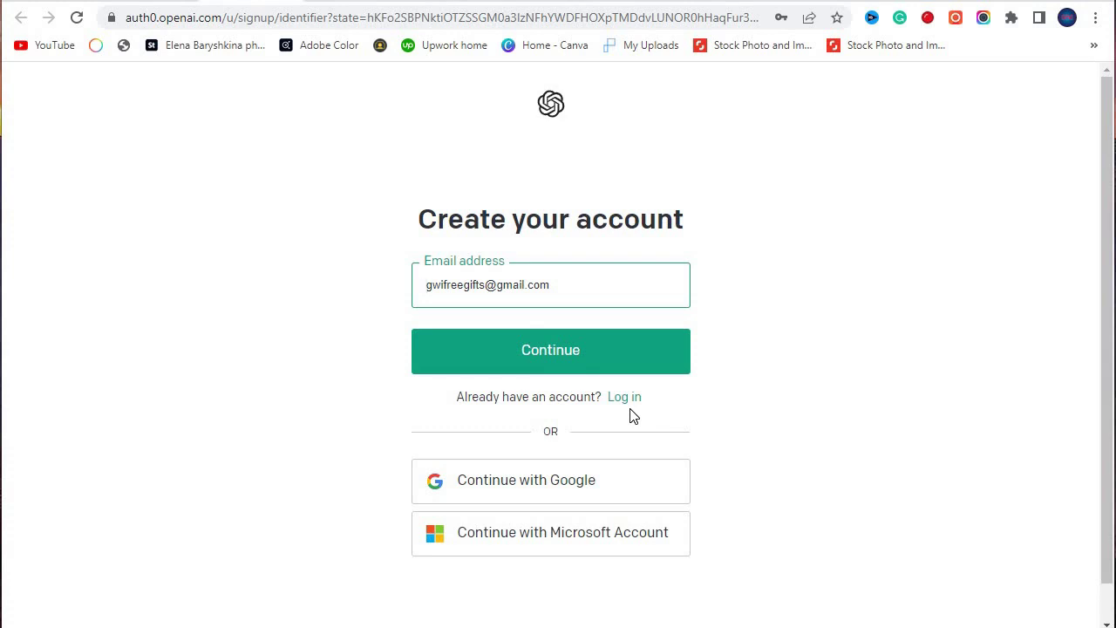
{"action": "left_click", "coordinate": [181, 5]}
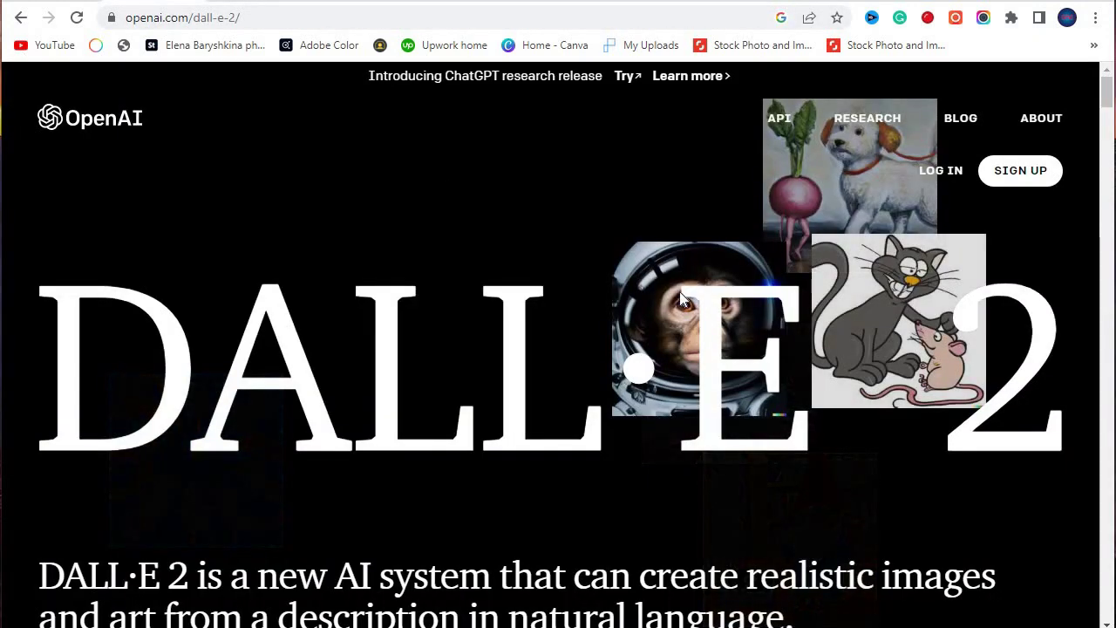
{"action": "left_click", "coordinate": [922, 178]}
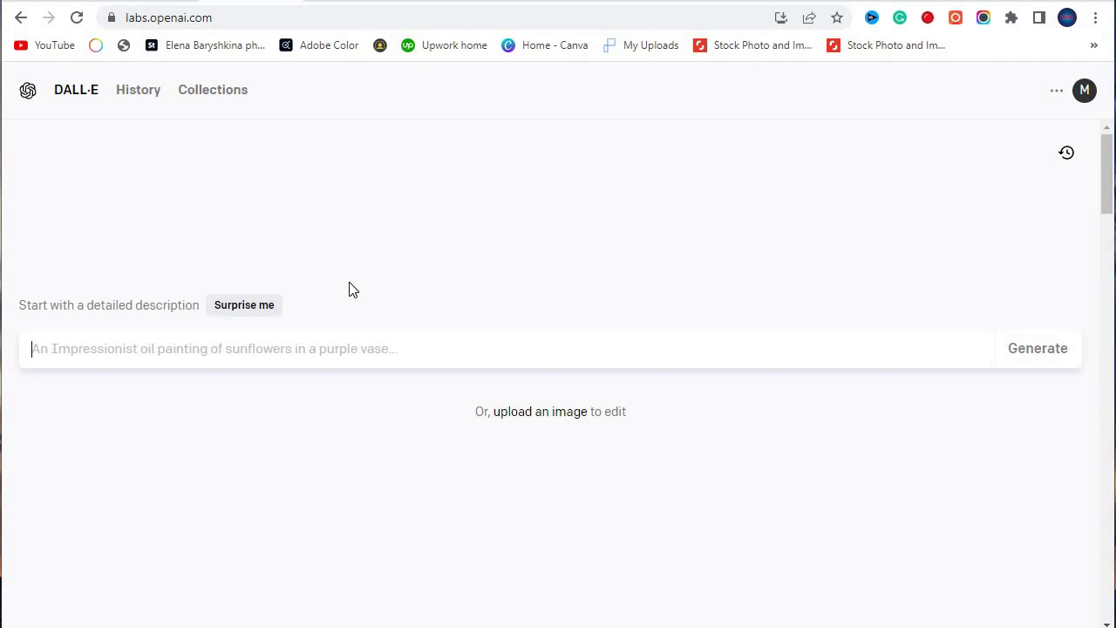
- Check how many credits the DALL·E account has available
{"action": "scroll", "coordinate": [1089, 105], "scroll_direction": "down", "scroll_amount": 1}
{"action": "left_click", "coordinate": [1085, 97]}
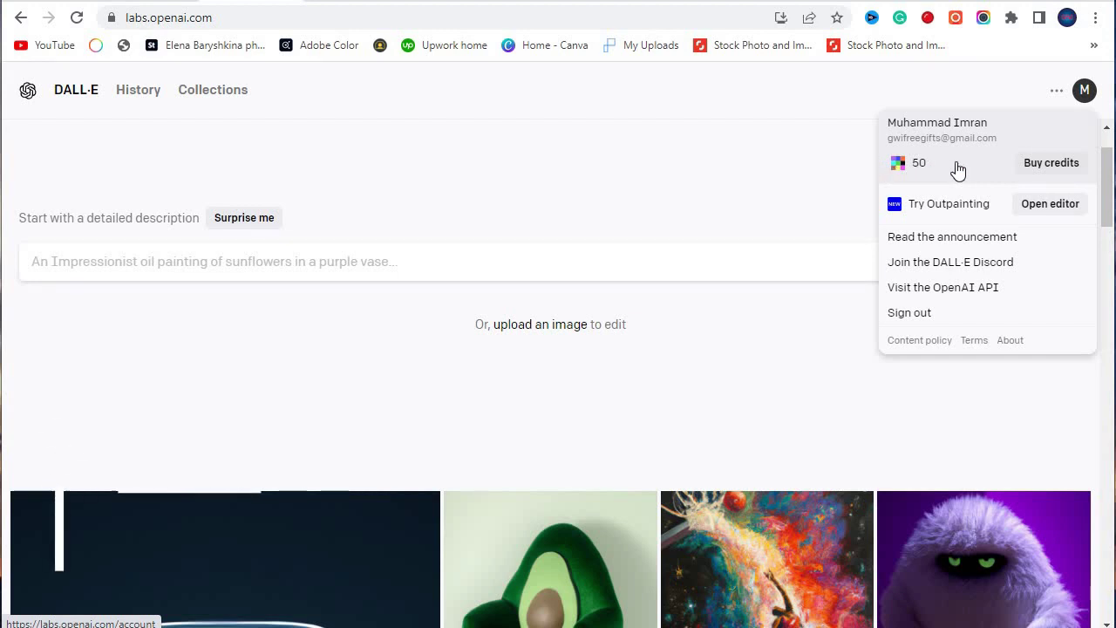
{"action": "scroll", "coordinate": [93, 179], "scroll_direction": "down", "scroll_amount": 1}
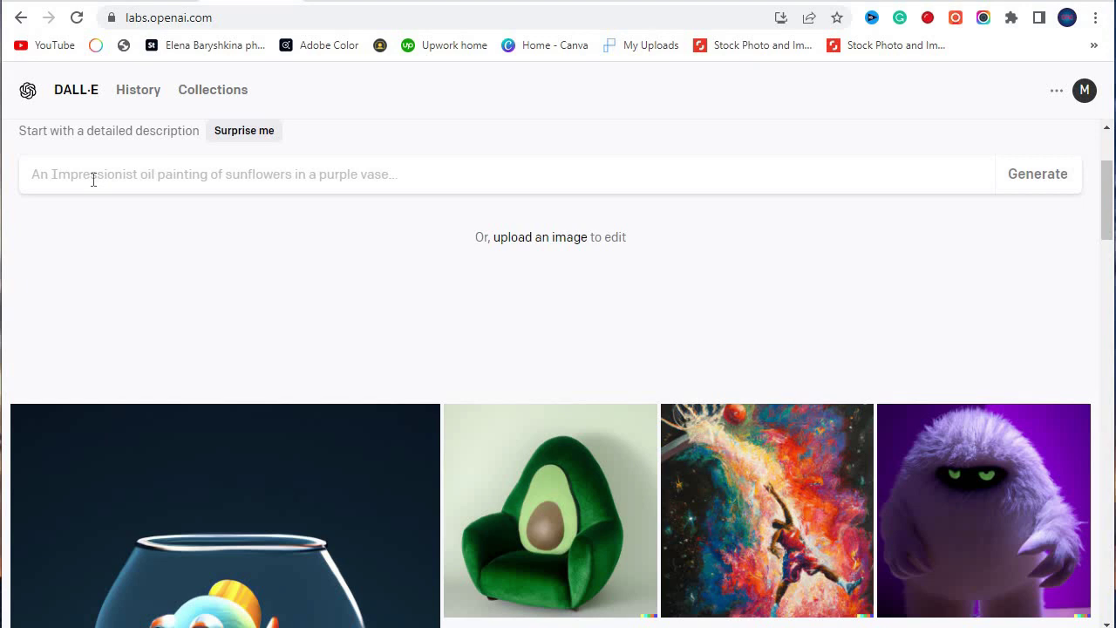
- Generate images from the description "A frog sitting on a turtle in the river, fantasy art, natural view,"
{"action": "left_click", "coordinate": [294, 166]}
{"action": "type", "text": "A frog sitting on a turtle in the river, fantasy art,"}
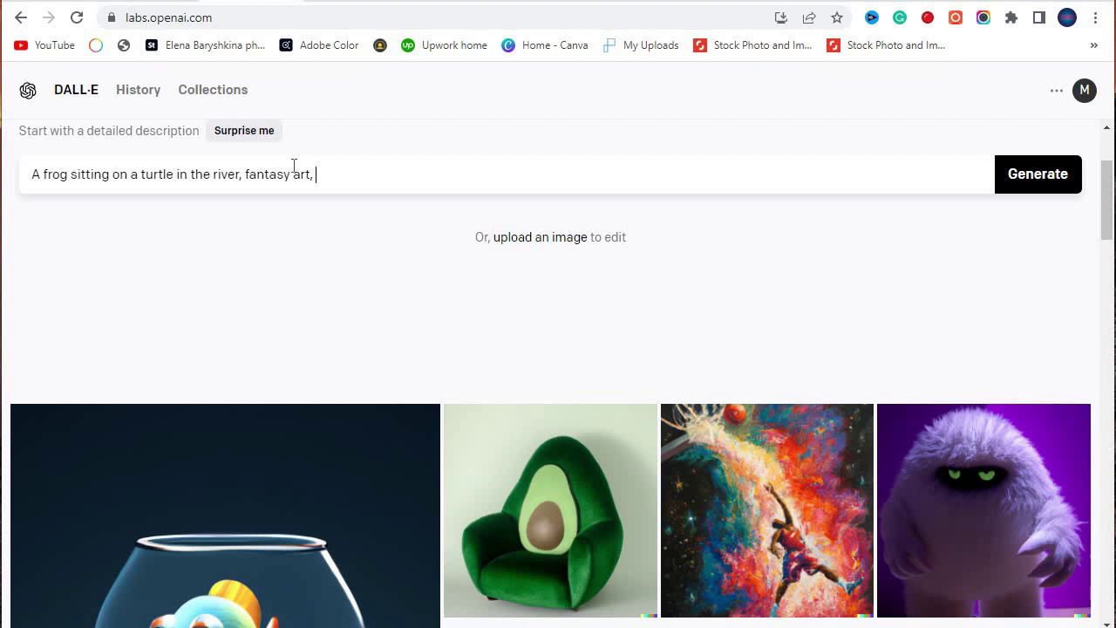
{"action": "type", "text": "natural view,"}
{"action": "left_click", "coordinate": [1024, 179]}
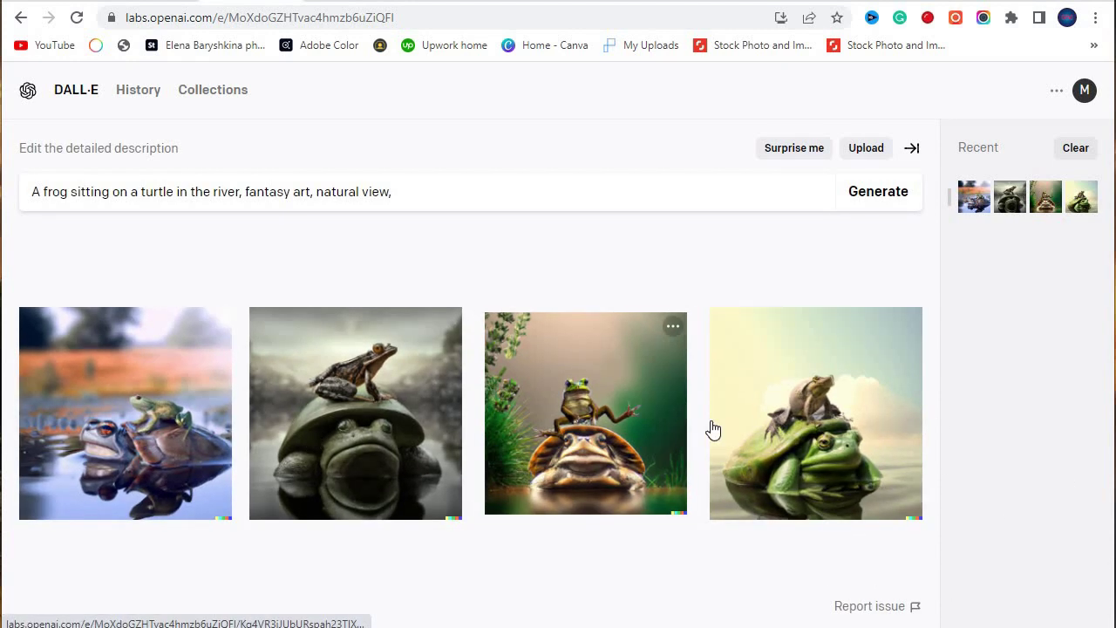
- Download the fourth generated frog image and view the saved file at full size from the Downloads folder
{"action": "left_click", "coordinate": [903, 329]}
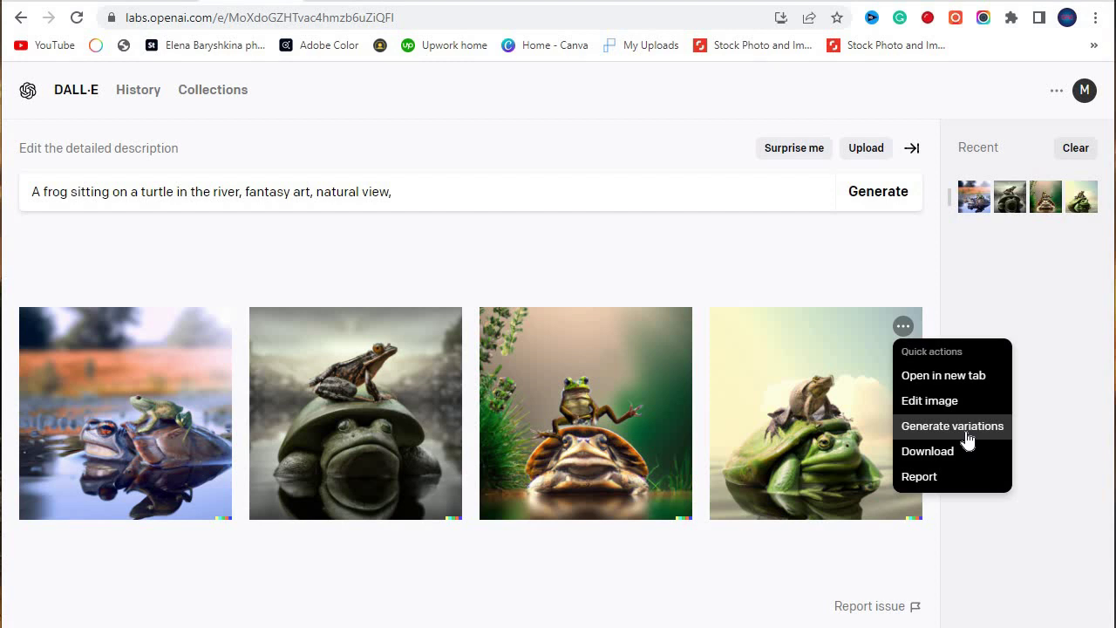
{"action": "left_click", "coordinate": [927, 451]}
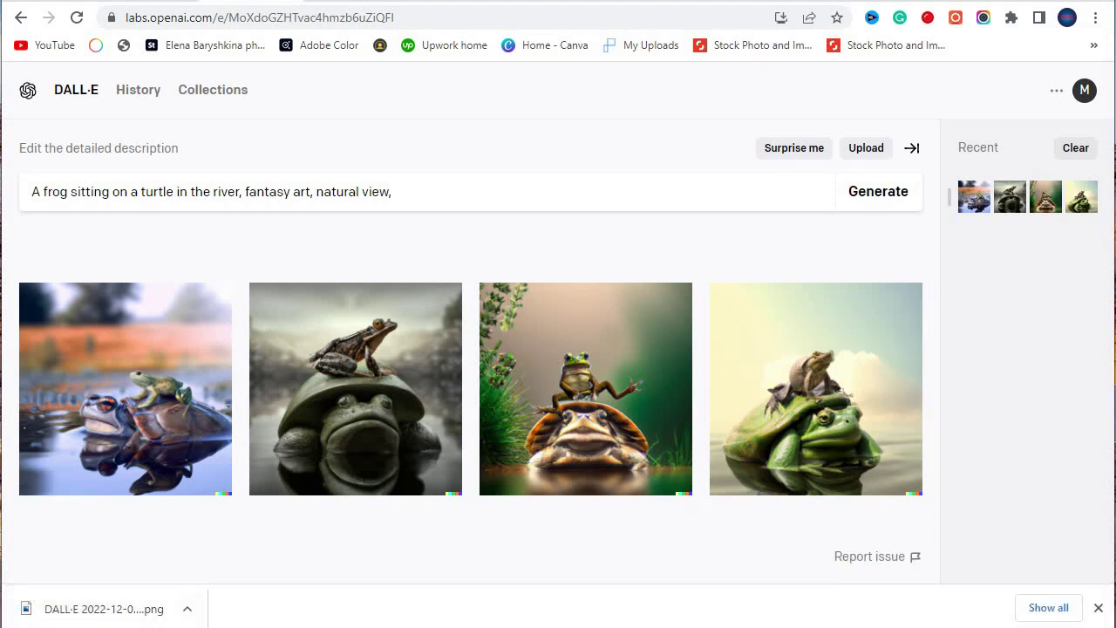
{"action": "key", "text": "super+d"}
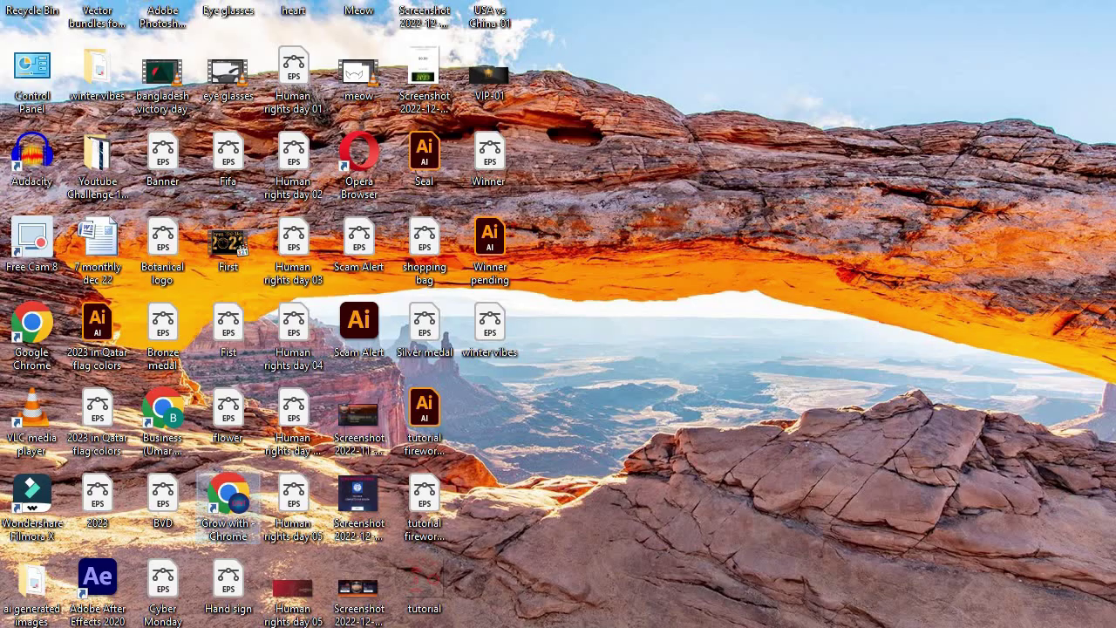
{"action": "key", "text": "super+e"}
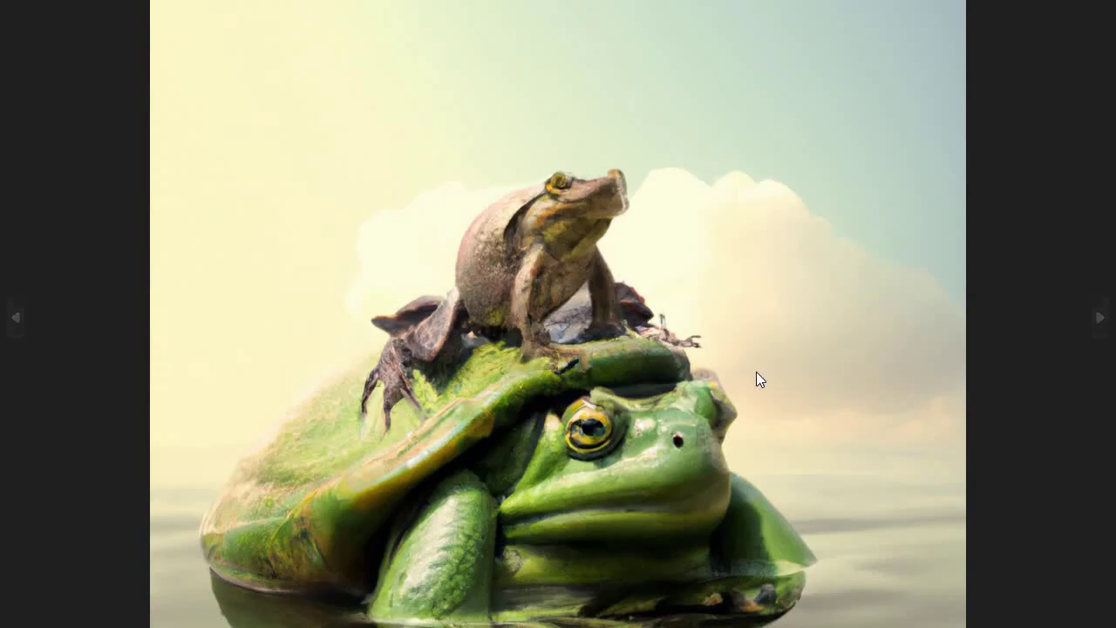
{"action": "scroll", "coordinate": [757, 371], "scroll_direction": "up", "scroll_amount": 3}
{"action": "scroll", "coordinate": [699, 386], "scroll_direction": "down", "scroll_amount": 3}
{"action": "key", "text": "alt+F4"}
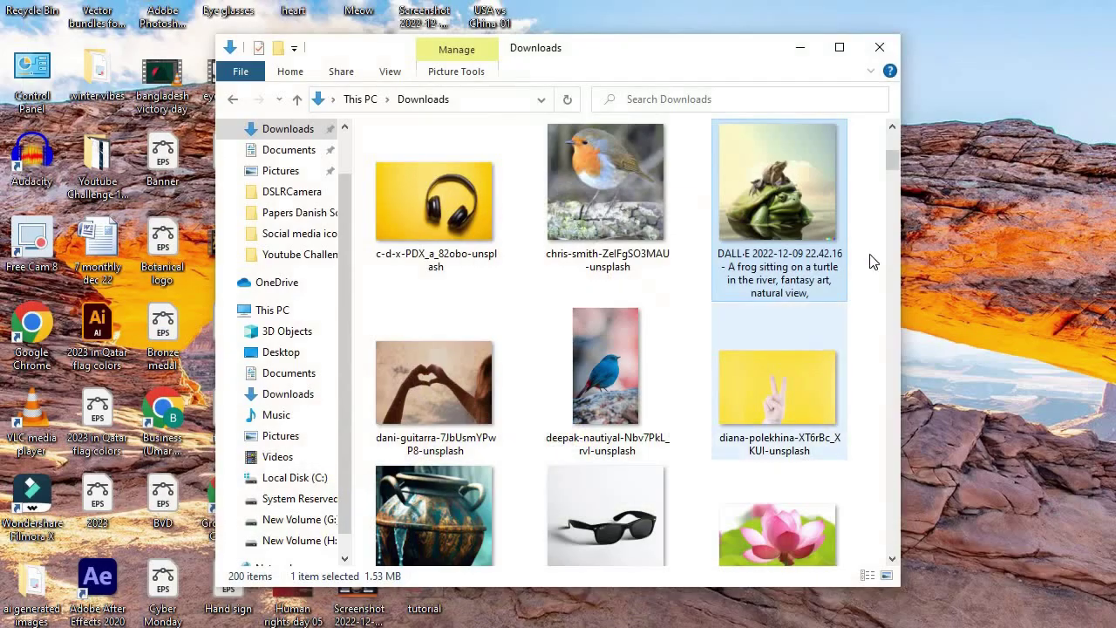
- Open the downloaded frog image's file properties and view its details
{"action": "right_click", "coordinate": [774, 224]}
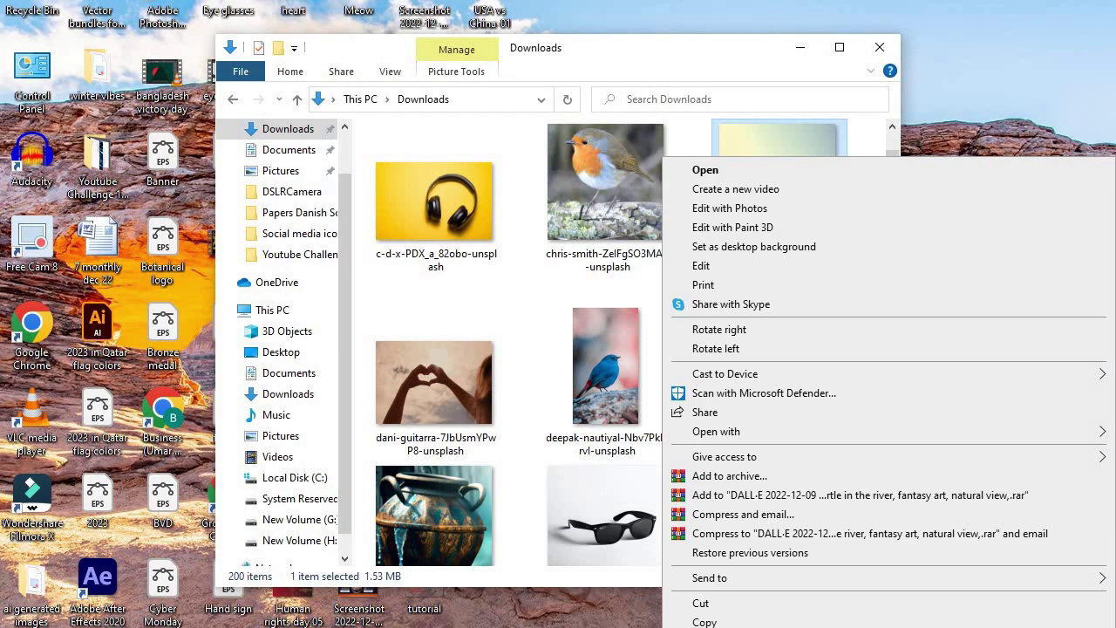
{"action": "left_click", "coordinate": [760, 621]}
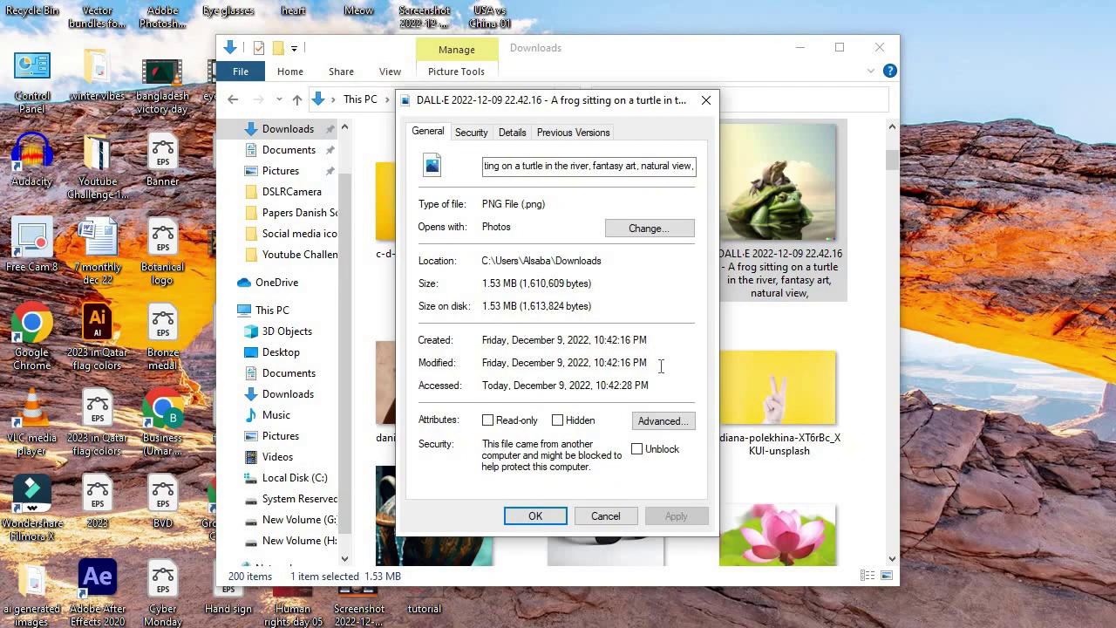
{"action": "left_click", "coordinate": [513, 133]}
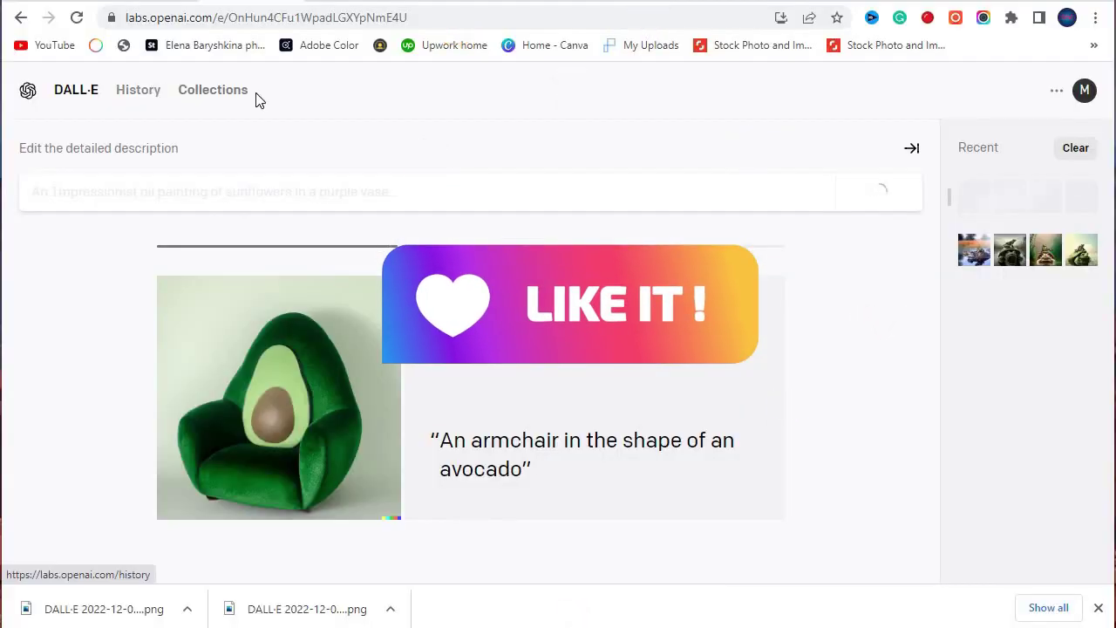
- Check the remaining DALL·E account credits in the browser
{"action": "left_click", "coordinate": [1057, 92]}
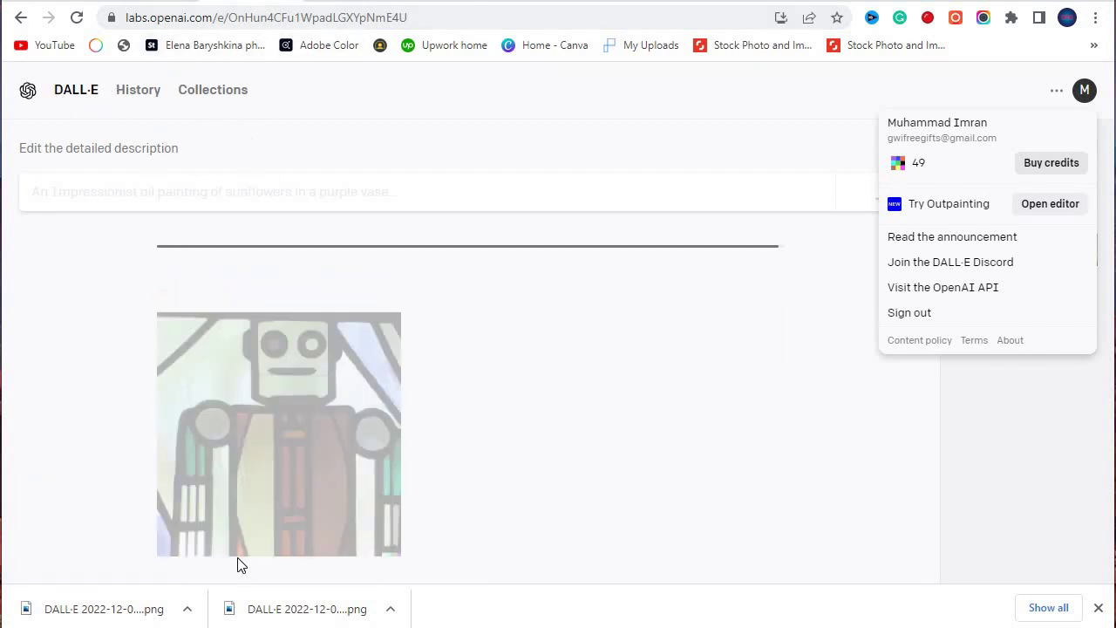
{"action": "left_click", "coordinate": [668, 381]}
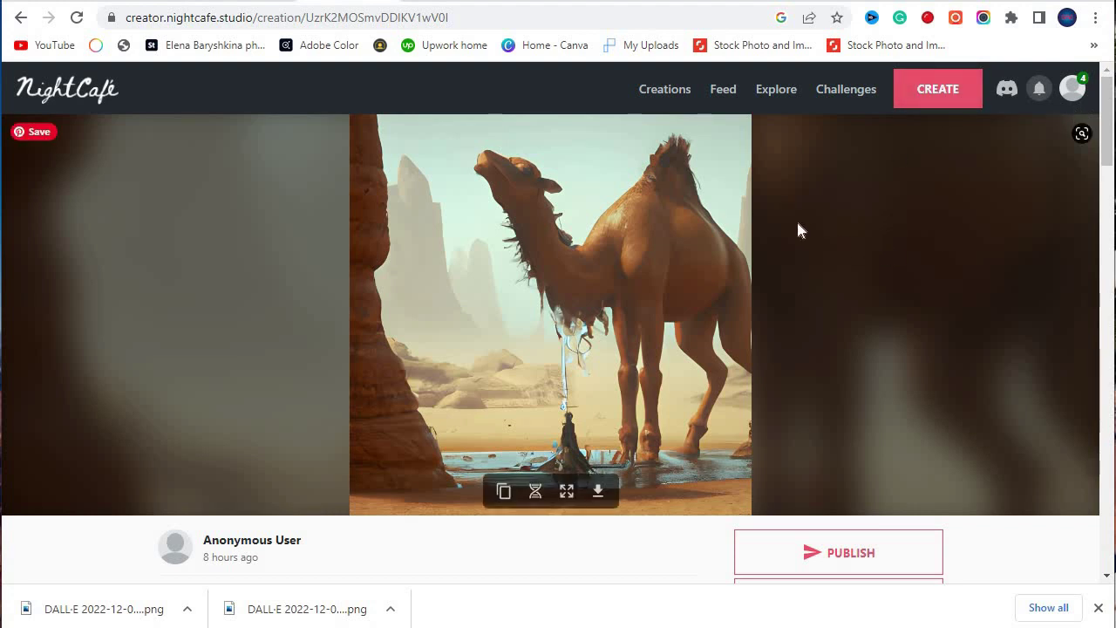
- Switch to NightCafe and review its monthly plans, prepaid credit packs and ways to earn free credits
{"action": "left_click", "coordinate": [1073, 94]}
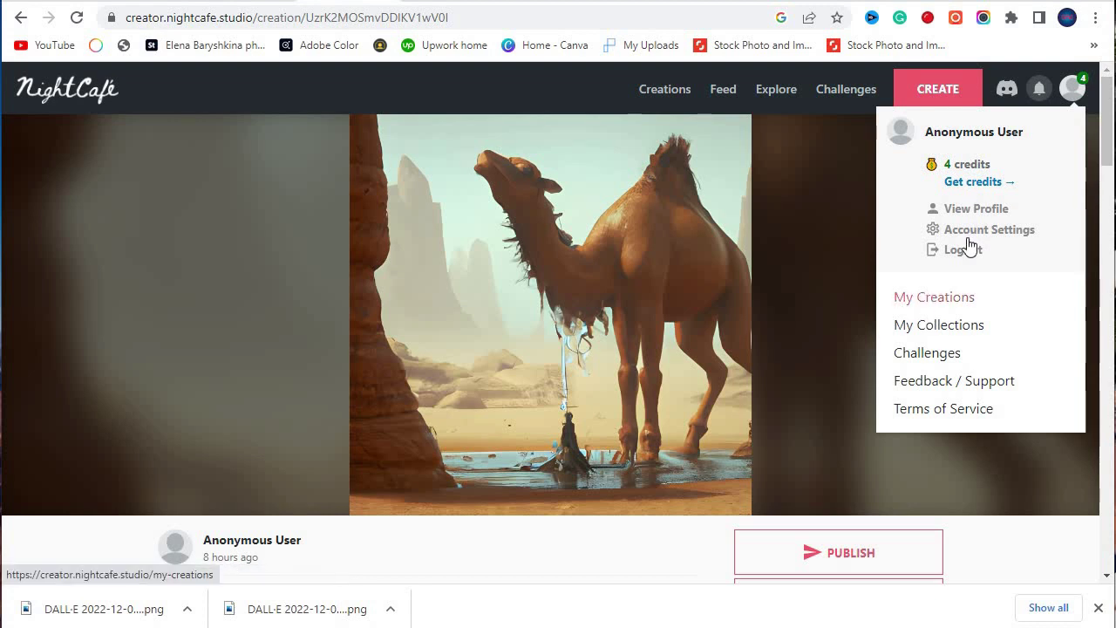
{"action": "left_click", "coordinate": [987, 185]}
{"action": "scroll", "coordinate": [392, 321], "scroll_direction": "down", "scroll_amount": 2}
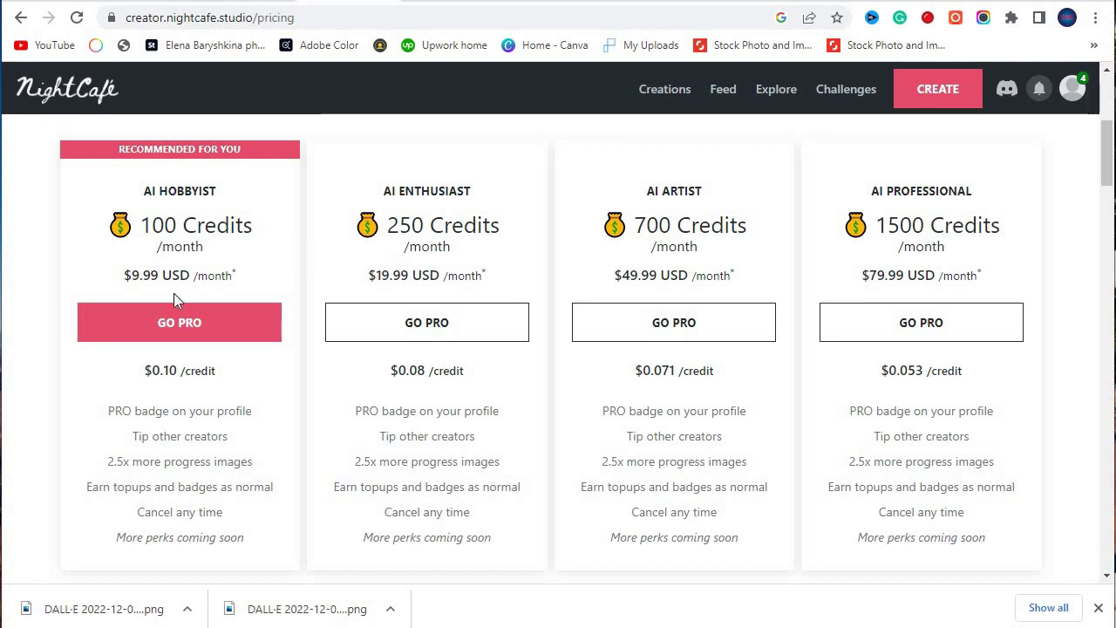
{"action": "scroll", "coordinate": [593, 247], "scroll_direction": "up", "scroll_amount": 3}
{"action": "left_click", "coordinate": [632, 255]}
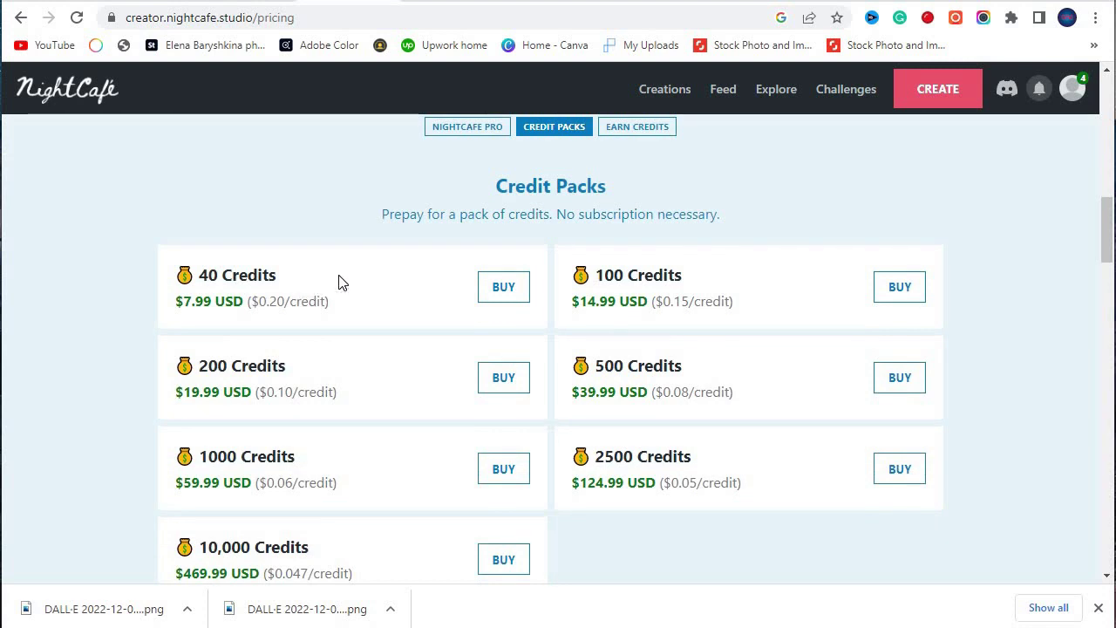
{"action": "scroll", "coordinate": [5, 289], "scroll_direction": "down", "scroll_amount": 10}
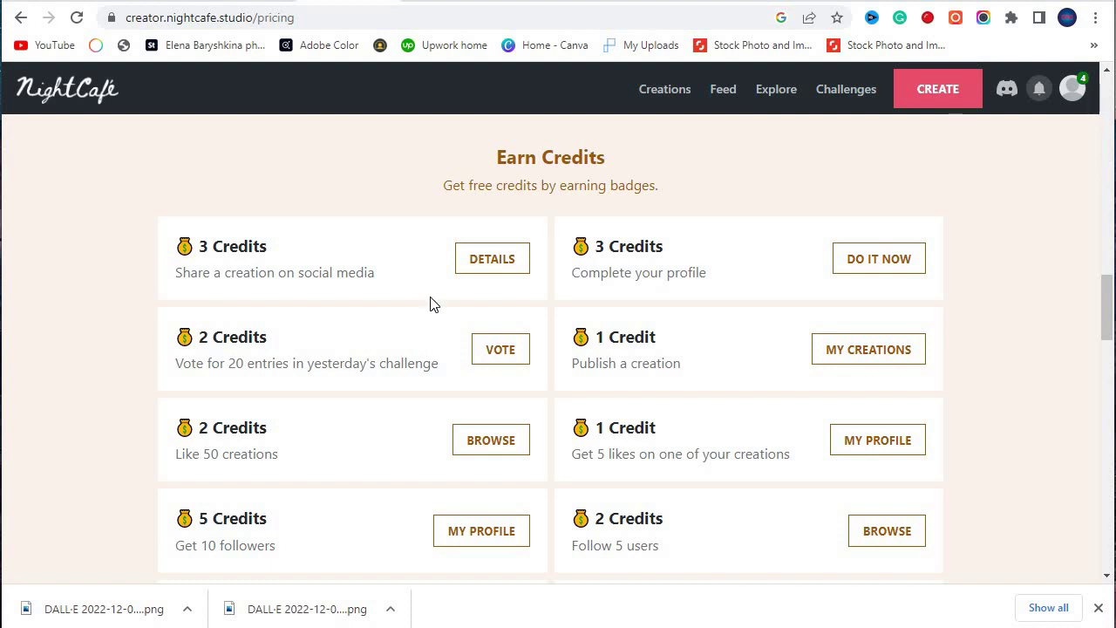
{"action": "scroll", "coordinate": [208, 303], "scroll_direction": "down", "scroll_amount": 1}
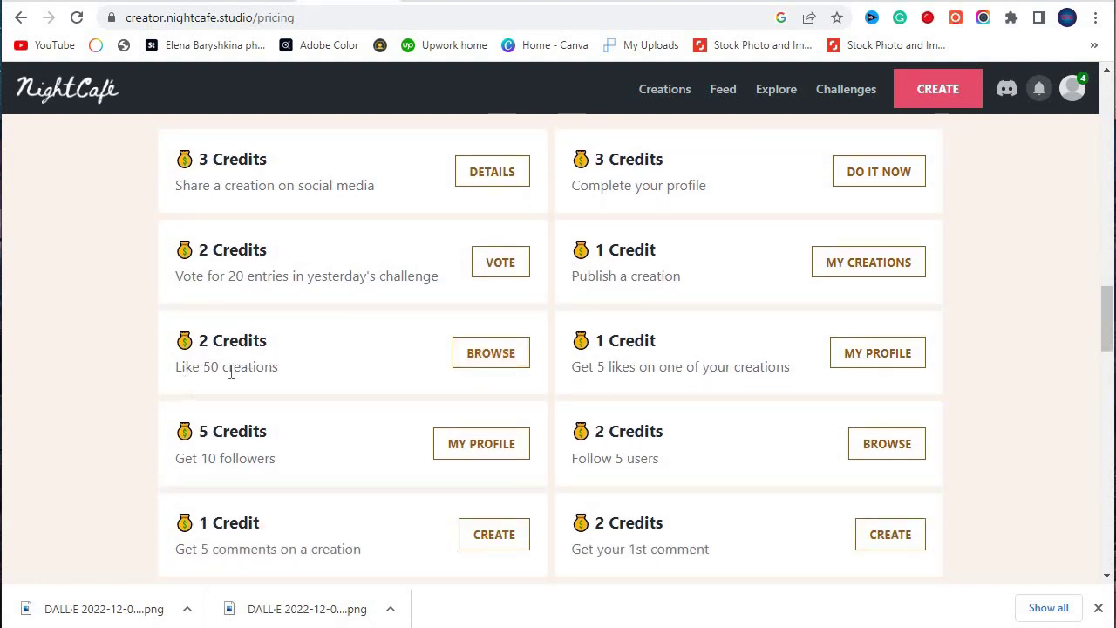
- Browse the newest community creations from the "Like 50 creations" offer and like the "XMas Elf III" artwork
{"action": "left_click", "coordinate": [518, 357]}
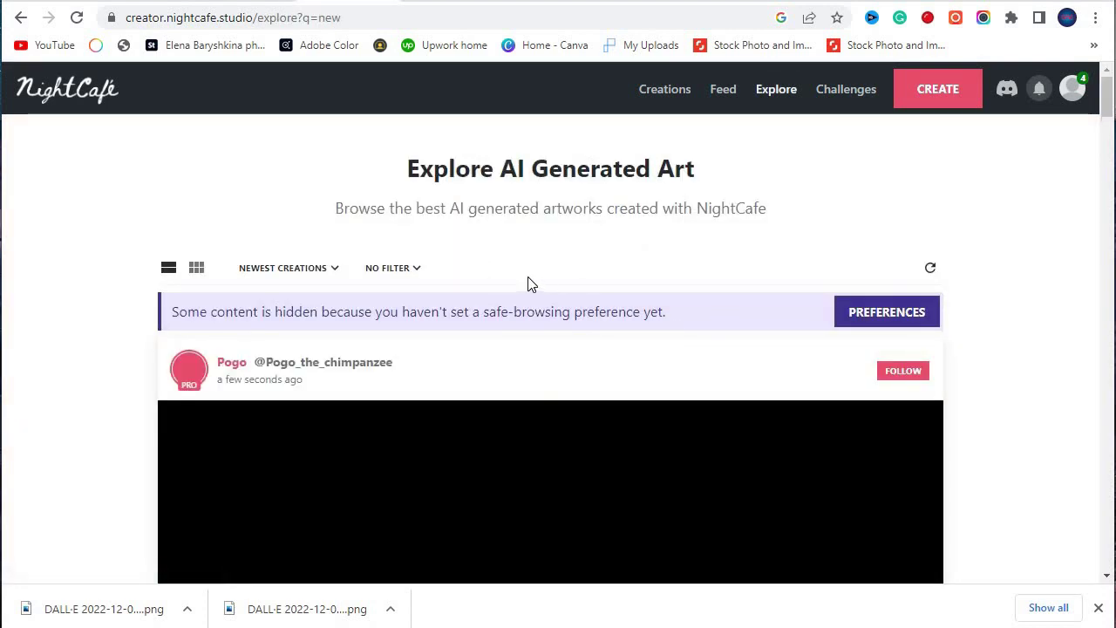
{"action": "scroll", "coordinate": [708, 394], "scroll_direction": "down", "scroll_amount": 3}
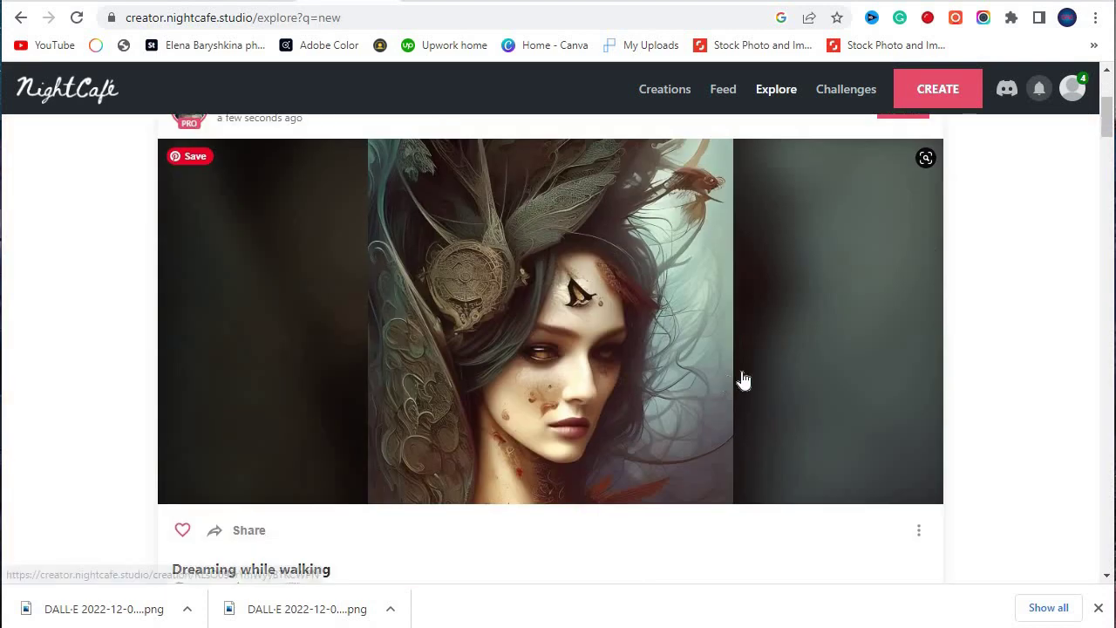
{"action": "scroll", "coordinate": [782, 421], "scroll_direction": "up", "scroll_amount": 1}
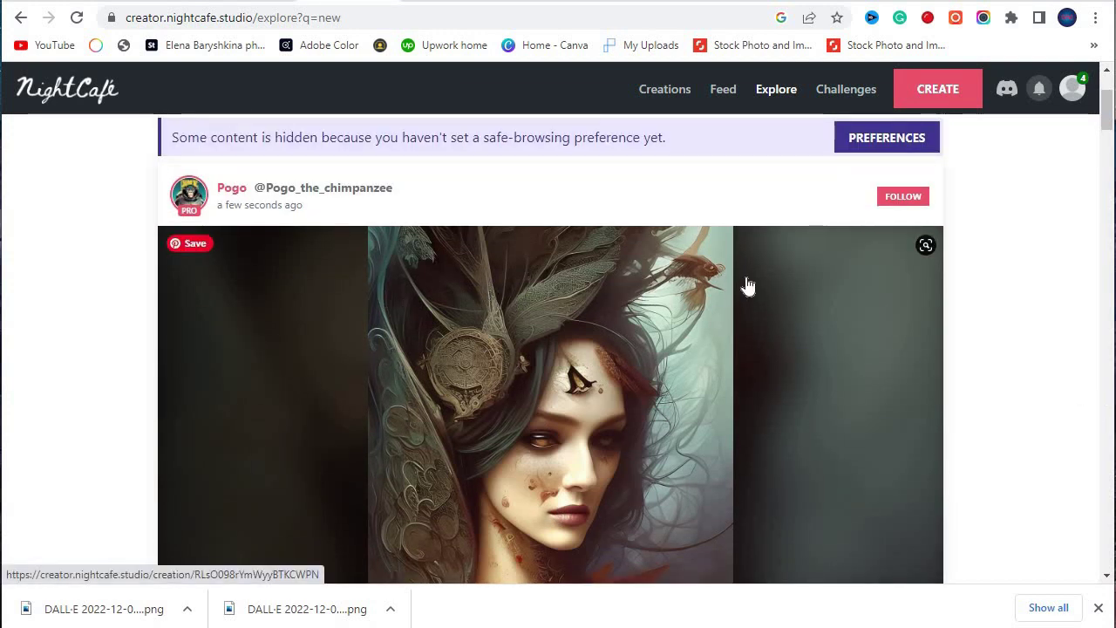
{"action": "scroll", "coordinate": [742, 284], "scroll_direction": "down", "scroll_amount": 5}
{"action": "scroll", "coordinate": [705, 351], "scroll_direction": "down", "scroll_amount": 10}
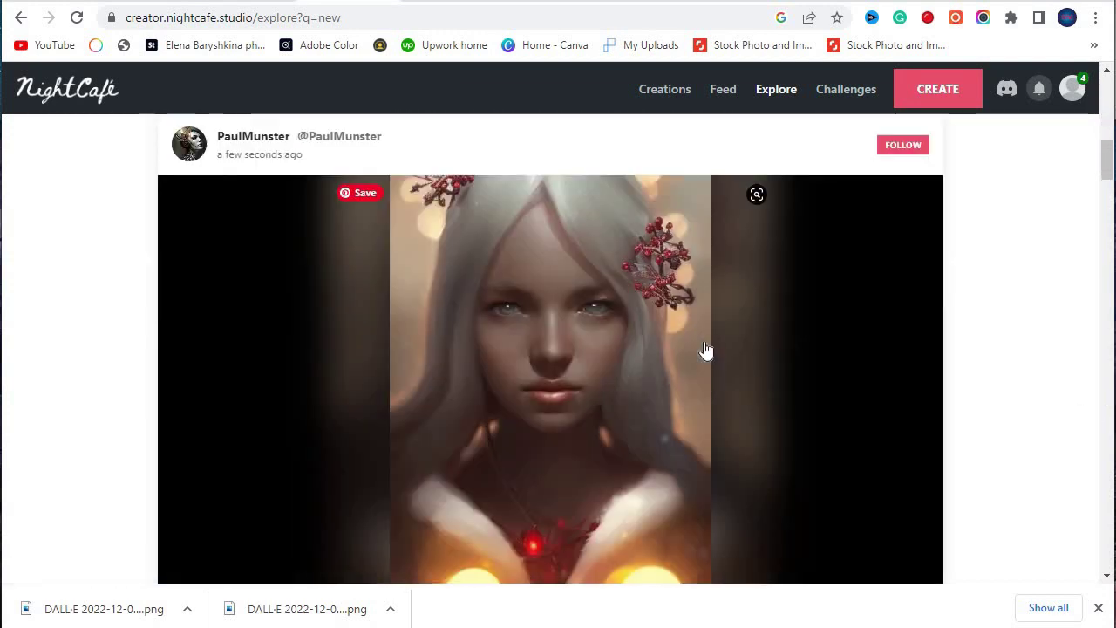
{"action": "left_click", "coordinate": [181, 248]}
{"action": "scroll", "coordinate": [581, 305], "scroll_direction": "up", "scroll_amount": 3}
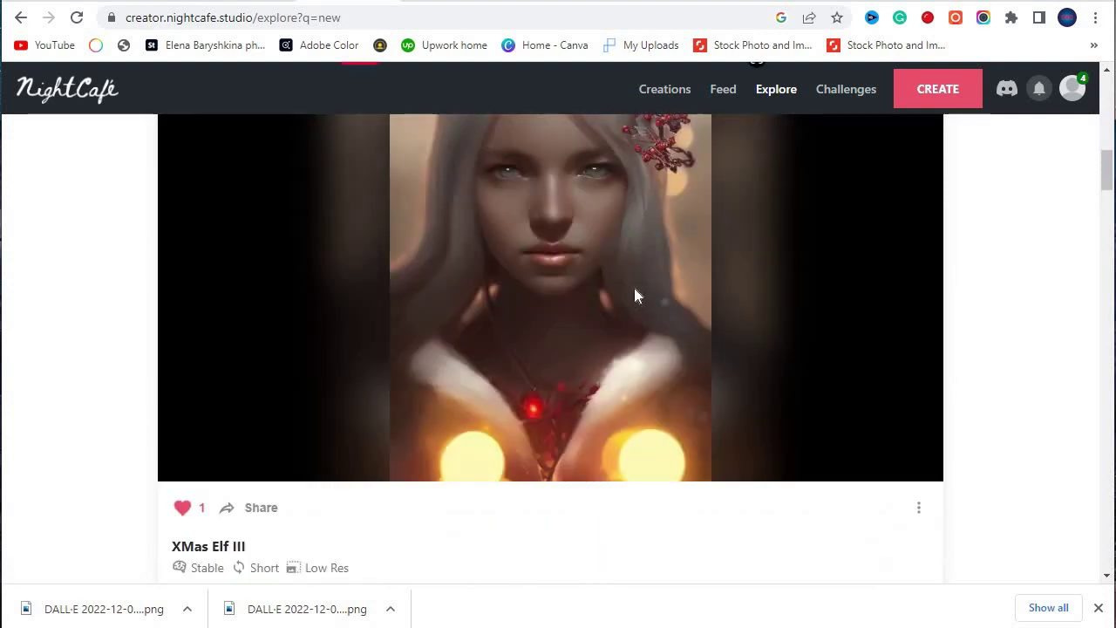
- Find the creation "the biginning" further down the newest creations feed and like it
{"action": "scroll", "coordinate": [610, 305], "scroll_direction": "down", "scroll_amount": 15}
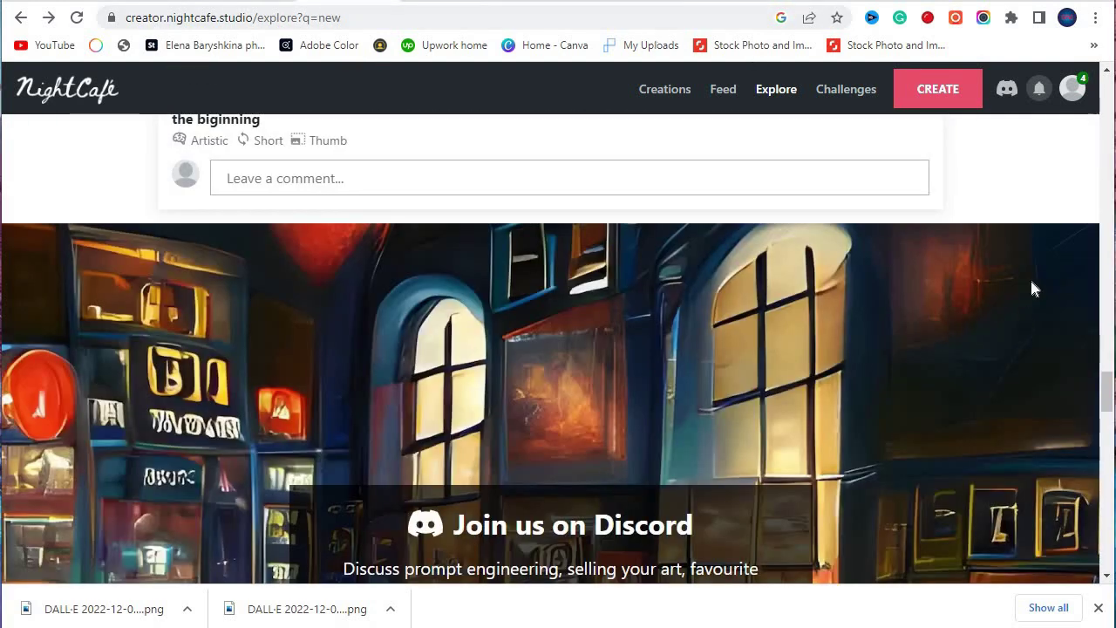
{"action": "scroll", "coordinate": [929, 262], "scroll_direction": "down", "scroll_amount": 10}
{"action": "scroll", "coordinate": [785, 323], "scroll_direction": "up", "scroll_amount": 1}
{"action": "scroll", "coordinate": [698, 345], "scroll_direction": "down", "scroll_amount": 3}
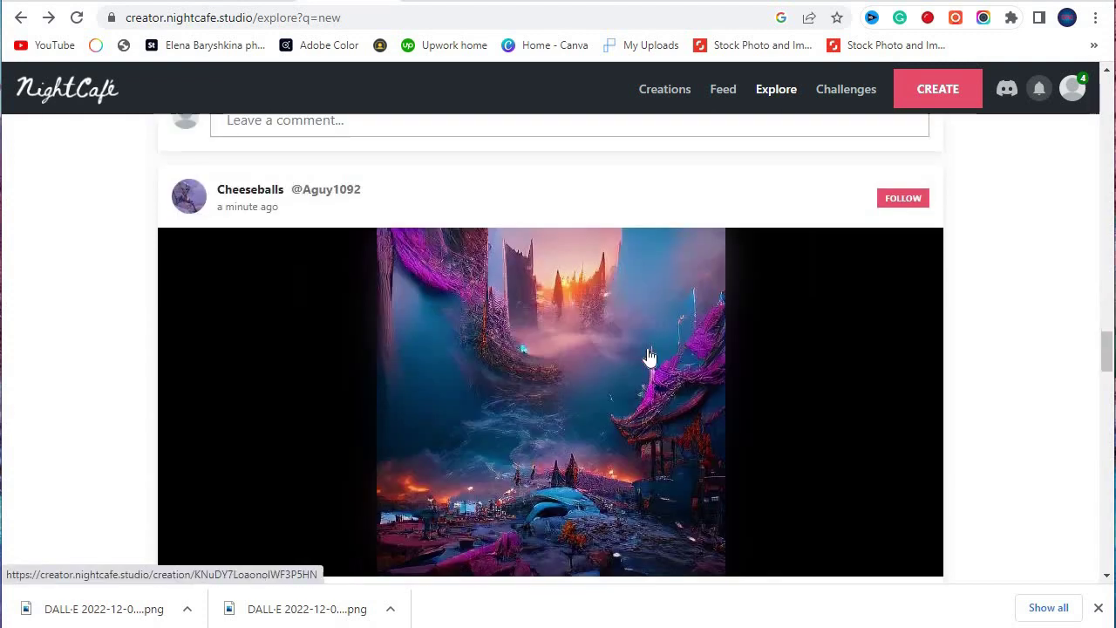
{"action": "scroll", "coordinate": [469, 392], "scroll_direction": "down", "scroll_amount": 1}
{"action": "scroll", "coordinate": [204, 242], "scroll_direction": "down", "scroll_amount": 5}
{"action": "scroll", "coordinate": [179, 341], "scroll_direction": "up", "scroll_amount": 3}
{"action": "left_click", "coordinate": [182, 341]}
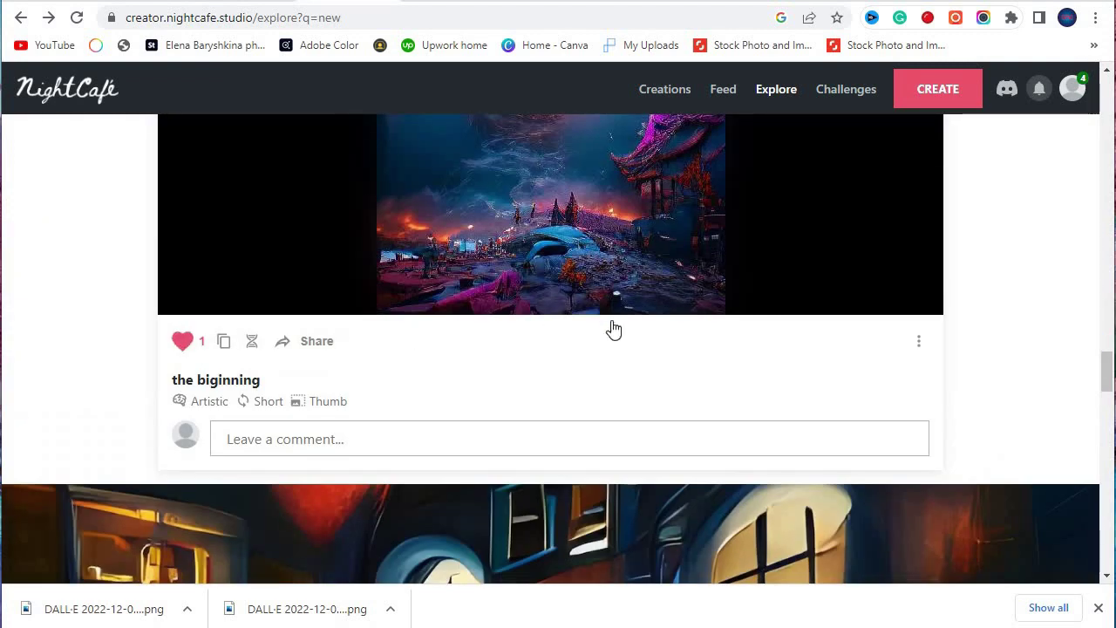
- Return to NightCafe's credits and pricing page from the account options
{"action": "scroll", "coordinate": [843, 320], "scroll_direction": "down", "scroll_amount": 10}
{"action": "mouse_move", "coordinate": [1072, 88]}
{"action": "left_click", "coordinate": [979, 182]}
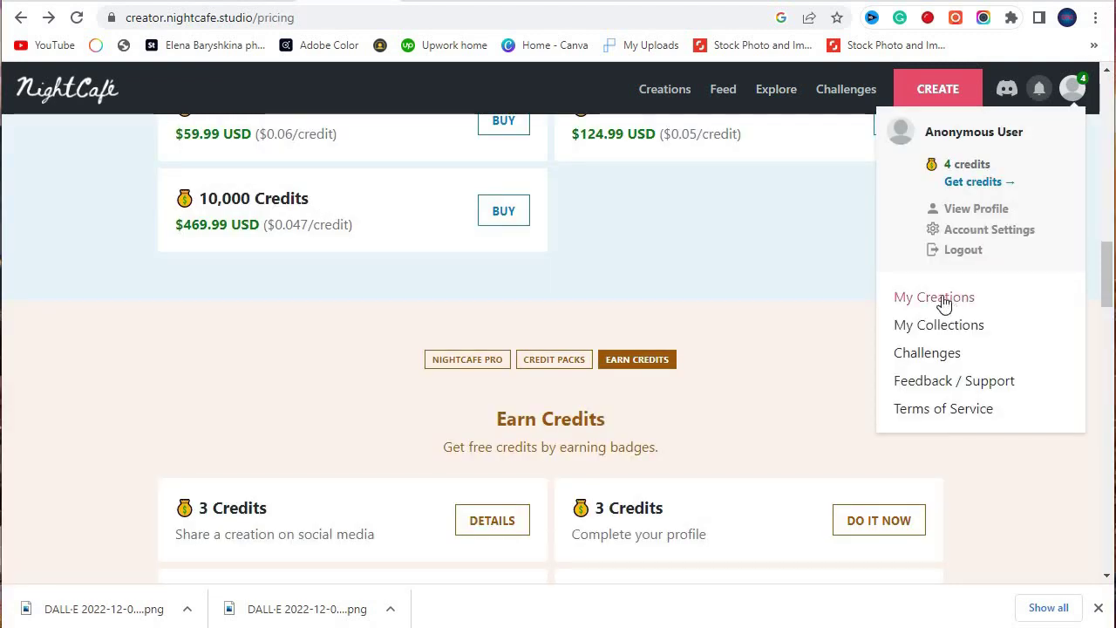
- Open My Creations and look over the 10-creations goal and the "Thirsty Camel in dessert" image
{"action": "left_click", "coordinate": [943, 303]}
{"action": "scroll", "coordinate": [888, 382], "scroll_direction": "down", "scroll_amount": 3}
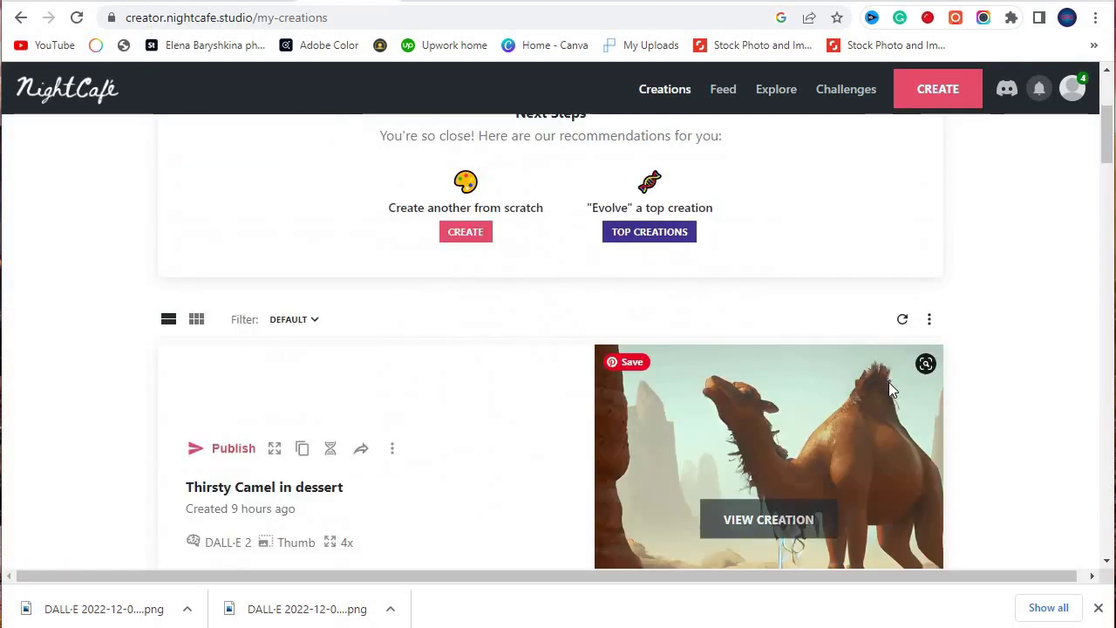
{"action": "scroll", "coordinate": [469, 300], "scroll_direction": "up", "scroll_amount": 3}
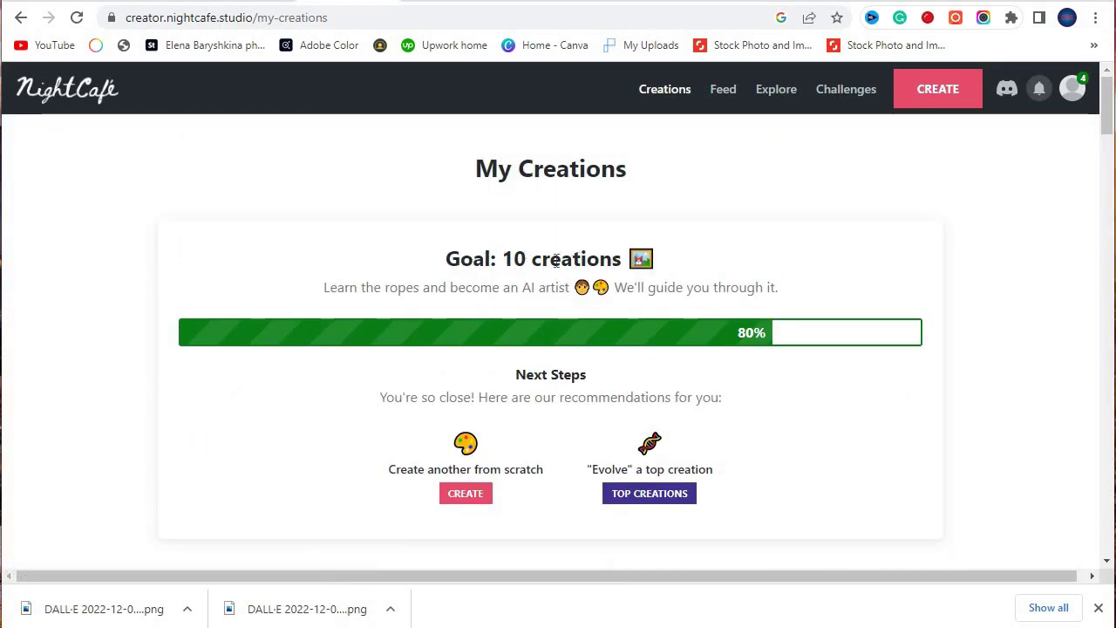
{"action": "scroll", "coordinate": [663, 362], "scroll_direction": "down", "scroll_amount": 4}
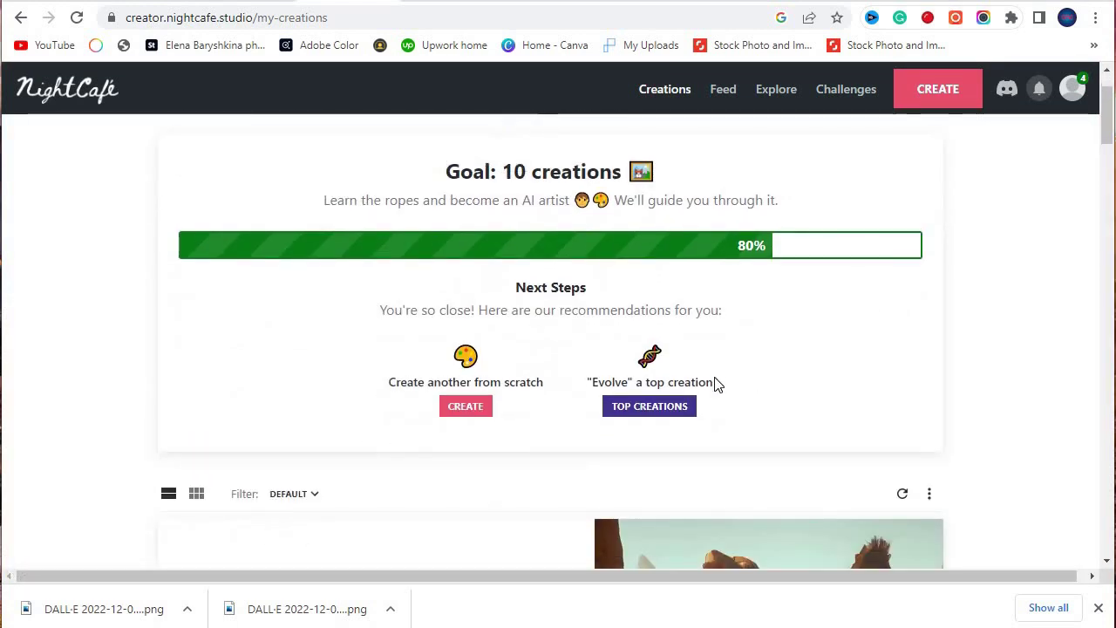
- Review the "Thirsty Camel in dessert" creation and its upscale sizes and credit costs, then close the enhancement options without upscaling
{"action": "scroll", "coordinate": [846, 375], "scroll_direction": "down", "scroll_amount": 1}
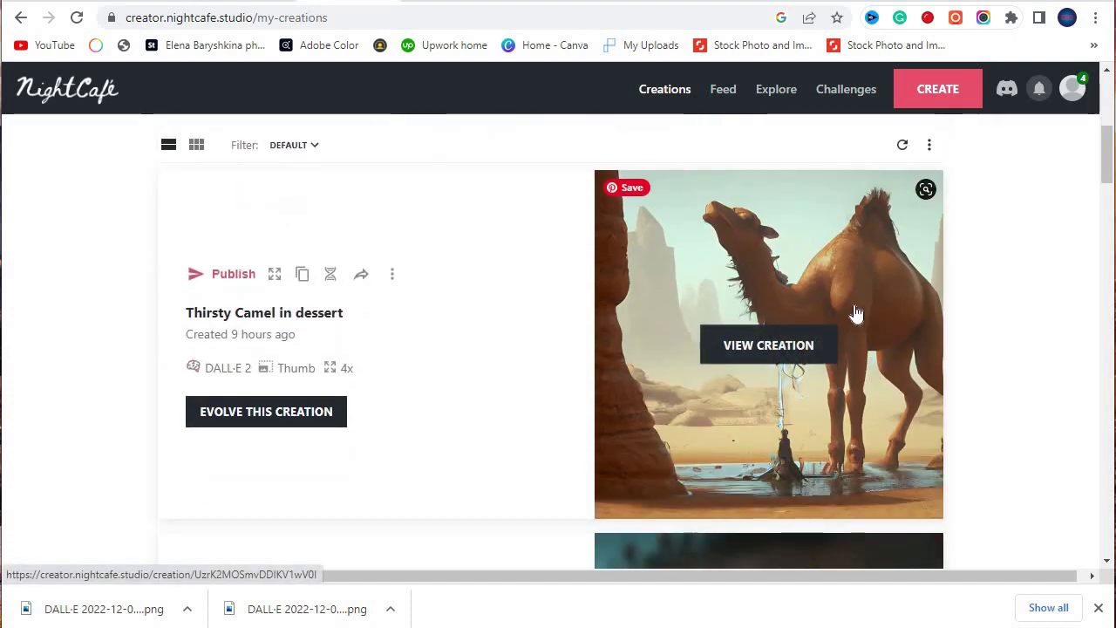
{"action": "scroll", "coordinate": [718, 404], "scroll_direction": "down", "scroll_amount": 1}
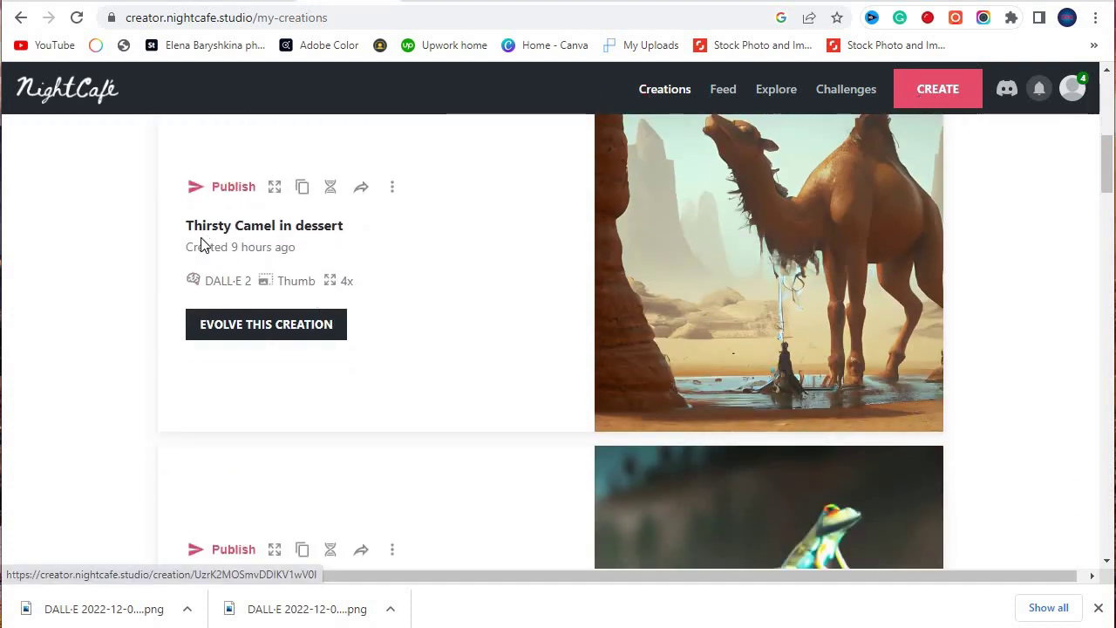
{"action": "scroll", "coordinate": [584, 288], "scroll_direction": "up", "scroll_amount": 2}
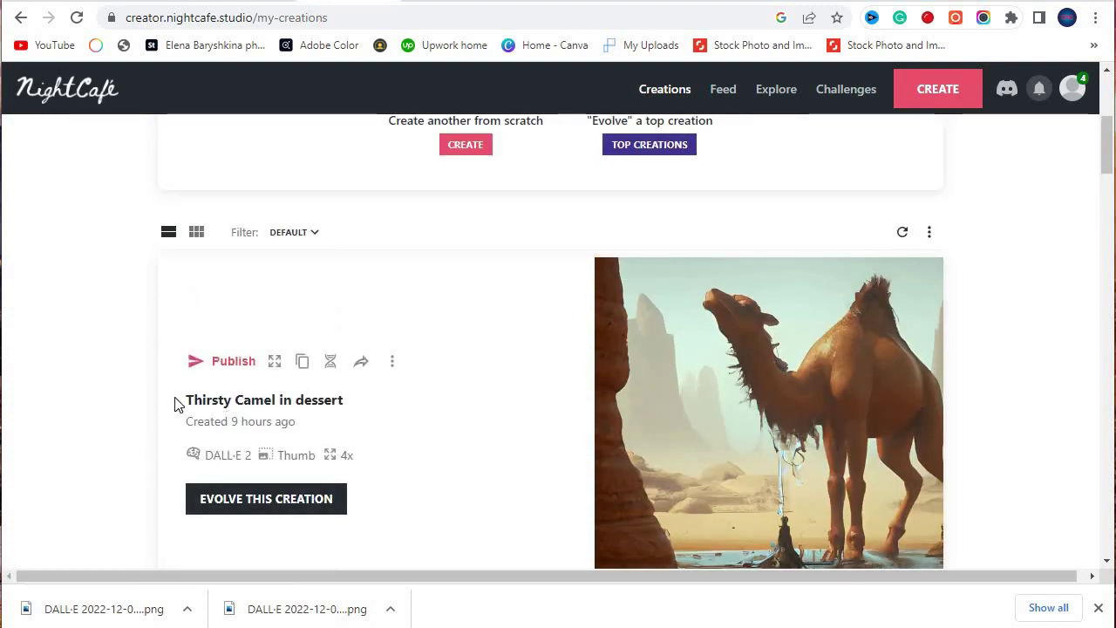
{"action": "left_click_drag", "start_coordinate": [175, 400], "coordinate": [494, 473]}
{"action": "left_click", "coordinate": [523, 480]}
{"action": "scroll", "coordinate": [607, 477], "scroll_direction": "down", "scroll_amount": 1}
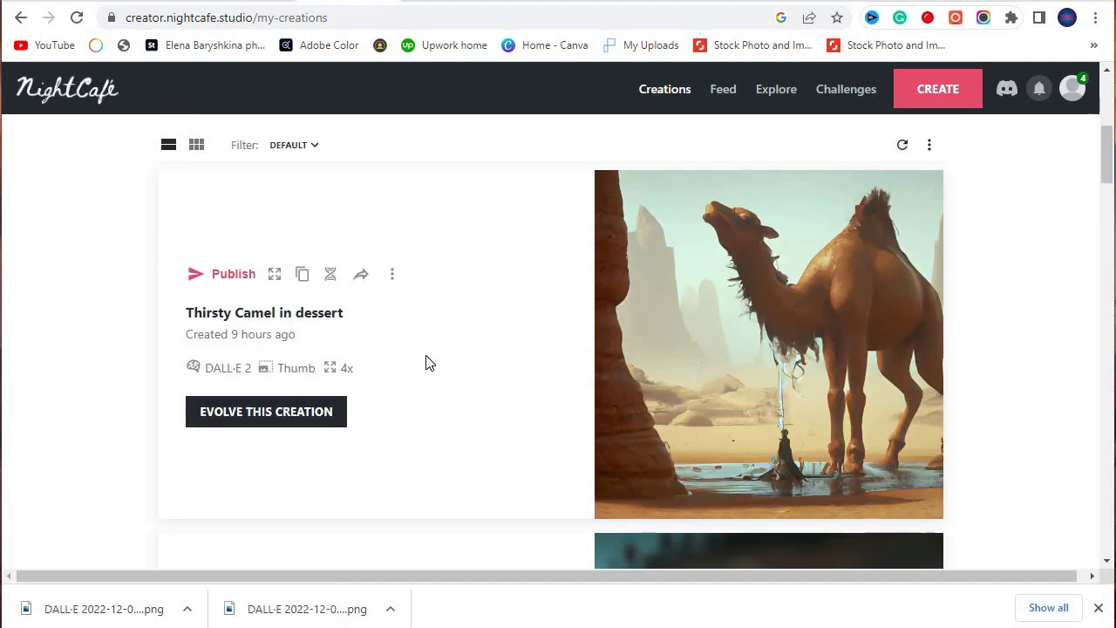
{"action": "left_click", "coordinate": [275, 275]}
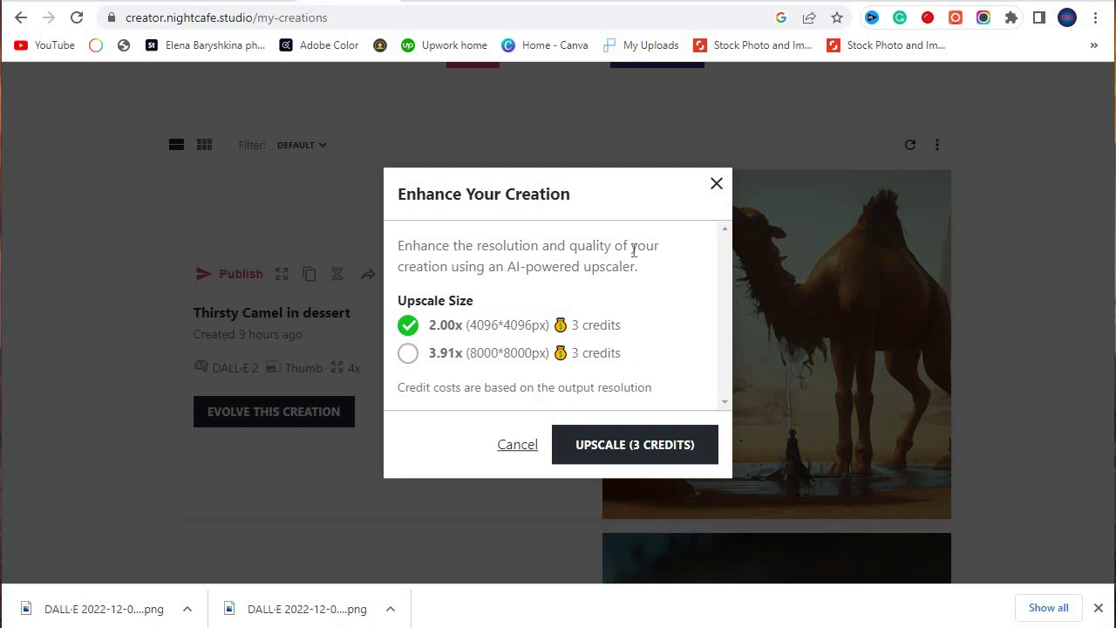
{"action": "left_click", "coordinate": [716, 184]}
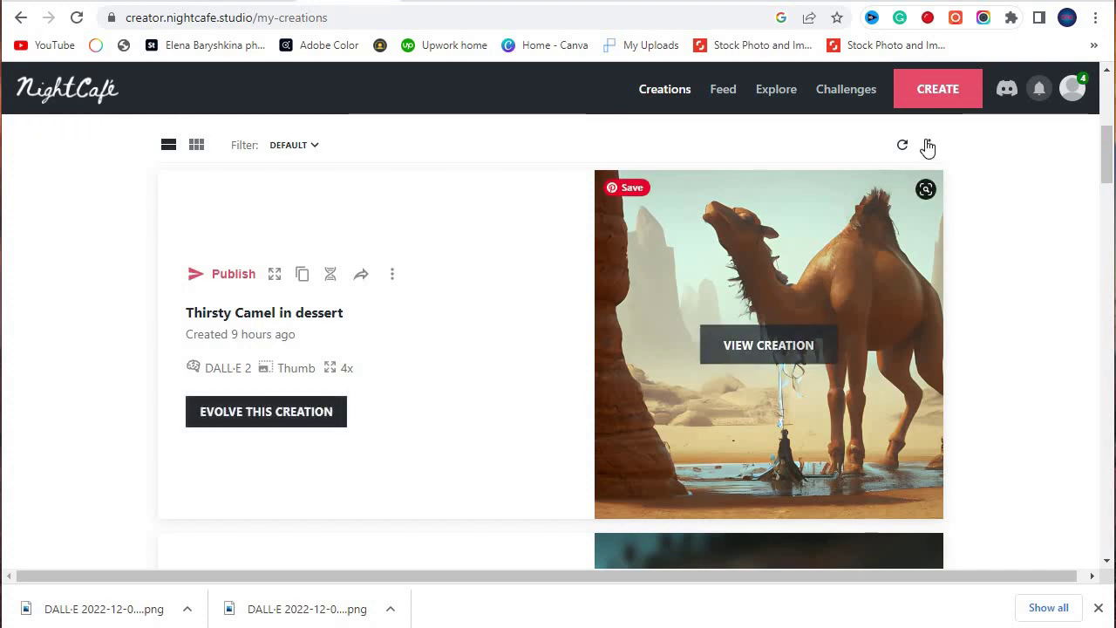
- Download the image of the "Thirsty Camel in dessert" creation
{"action": "scroll", "coordinate": [399, 209], "scroll_direction": "down", "scroll_amount": 1}
{"action": "left_click", "coordinate": [391, 187]}
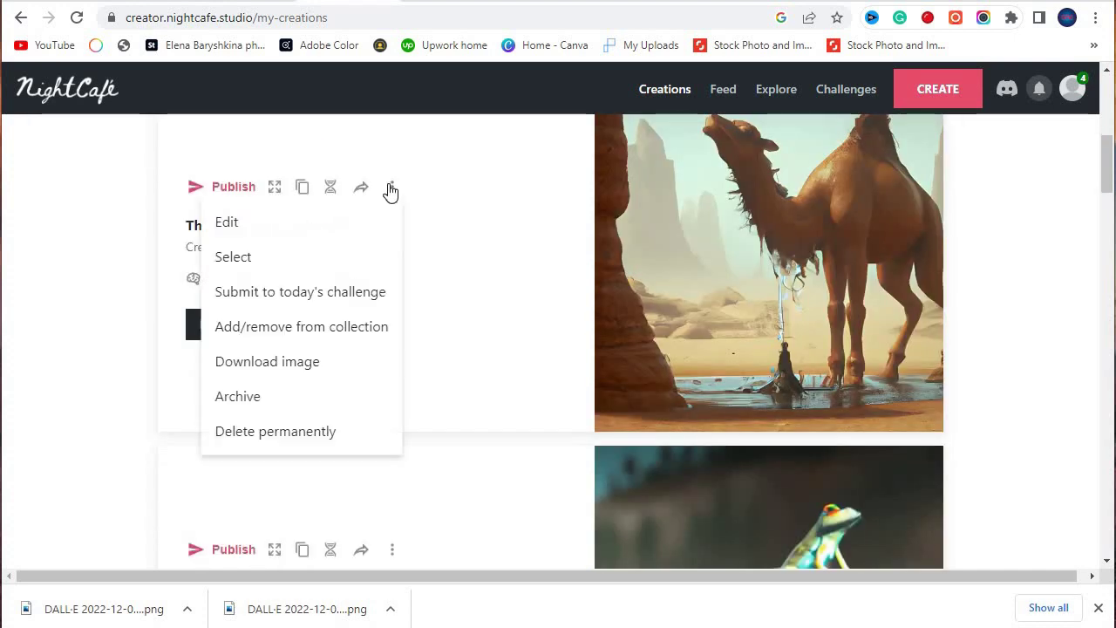
{"action": "left_click", "coordinate": [279, 366]}
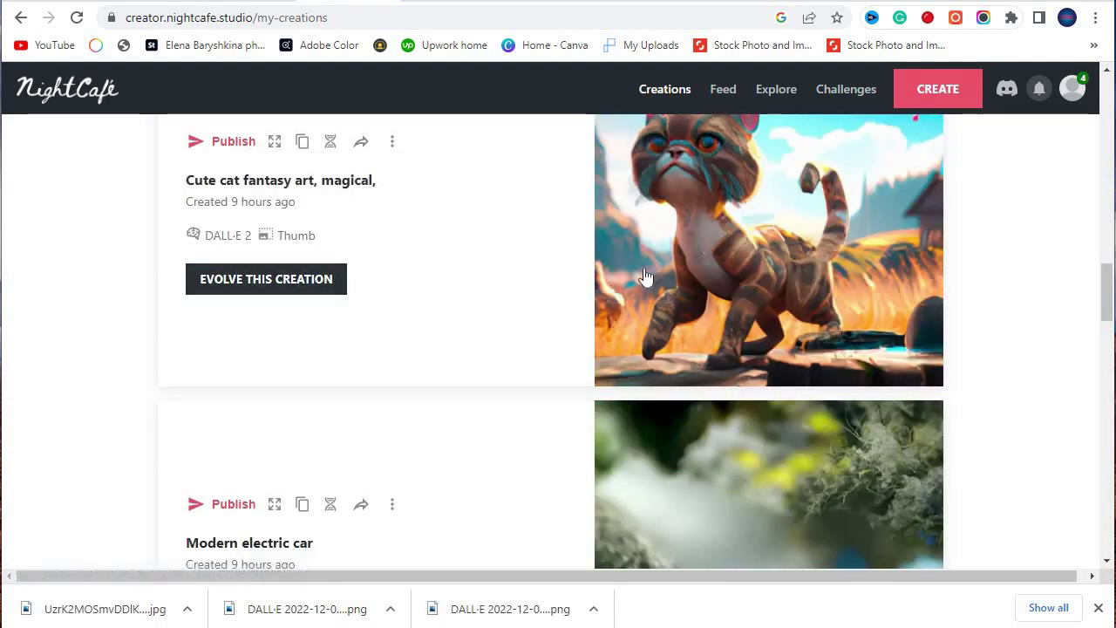
- Upscale the "Cute cat fantasy art, magical," creation by 6.00x to 3072*3072px for 2 credits
{"action": "scroll", "coordinate": [498, 349], "scroll_direction": "up", "scroll_amount": 2}
{"action": "scroll", "coordinate": [316, 276], "scroll_direction": "down", "scroll_amount": 1}
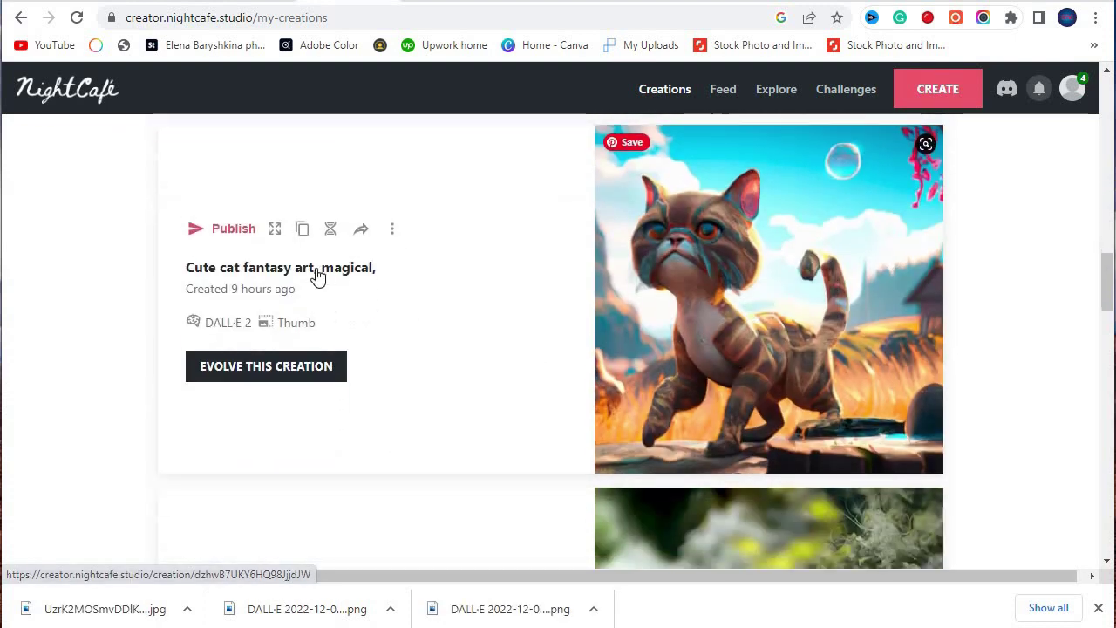
{"action": "left_click", "coordinate": [273, 229]}
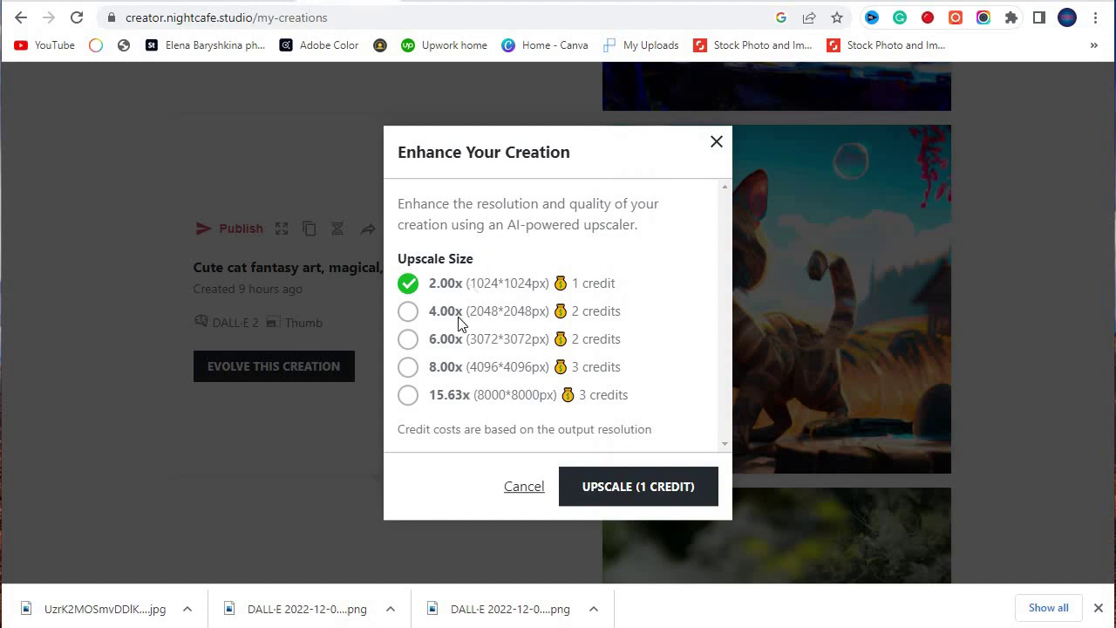
{"action": "left_click", "coordinate": [416, 317]}
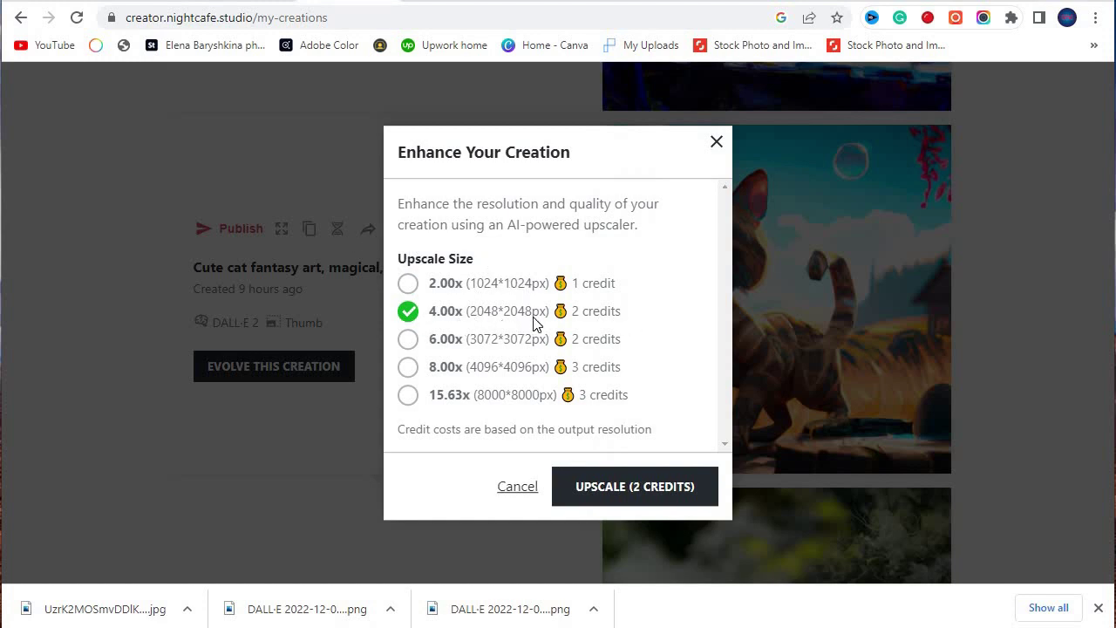
{"action": "left_click", "coordinate": [496, 345]}
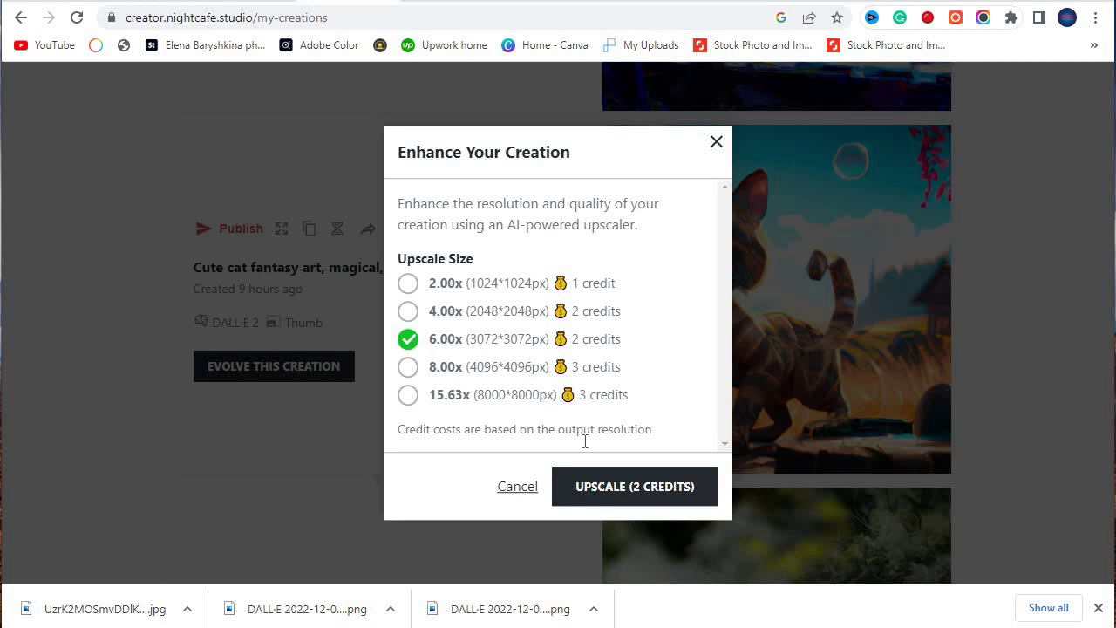
{"action": "left_click", "coordinate": [654, 484]}
- Look over the creations below the cute cat, as far as "Traditional water pot"
{"action": "scroll", "coordinate": [598, 352], "scroll_direction": "down", "scroll_amount": 7}
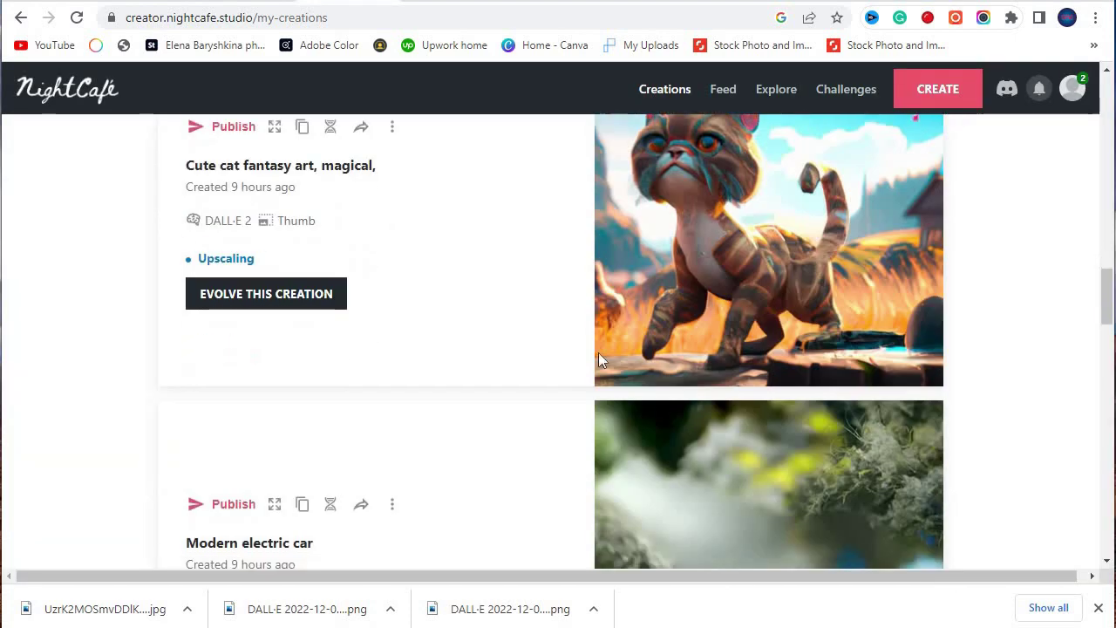
{"action": "scroll", "coordinate": [296, 259], "scroll_direction": "up", "scroll_amount": 1}
{"action": "scroll", "coordinate": [732, 412], "scroll_direction": "down", "scroll_amount": 3}
{"action": "scroll", "coordinate": [733, 412], "scroll_direction": "down", "scroll_amount": 1}
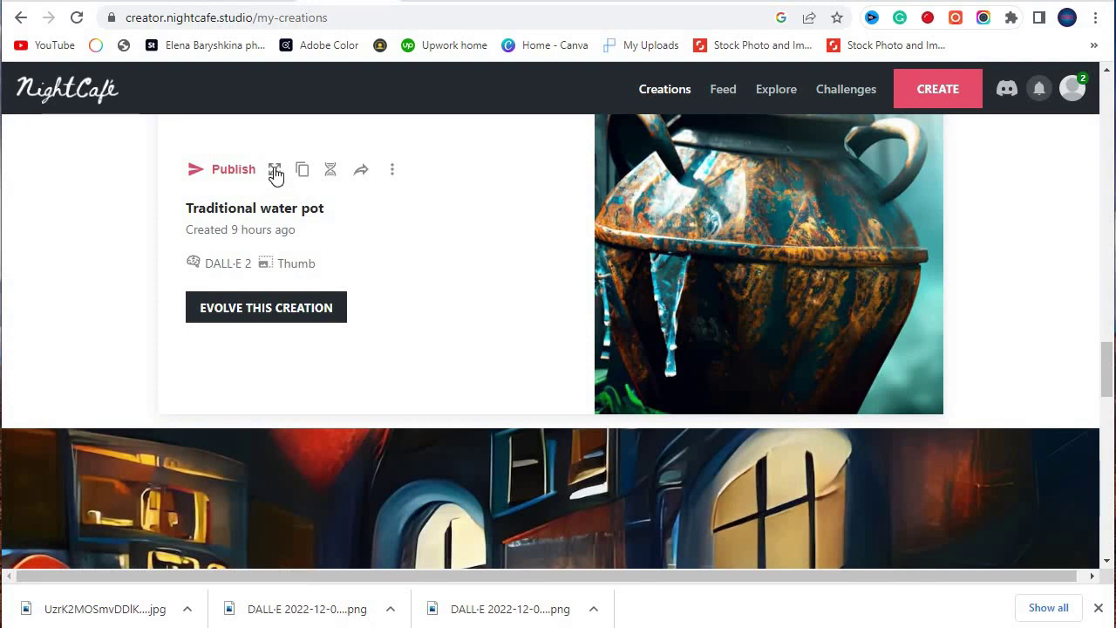
- Search Google for MidJourney in a new tab, open midjourney.com and sign in to the account
{"action": "key", "text": "ctrl+Tab"}
{"action": "key", "text": "ctrl+t"}
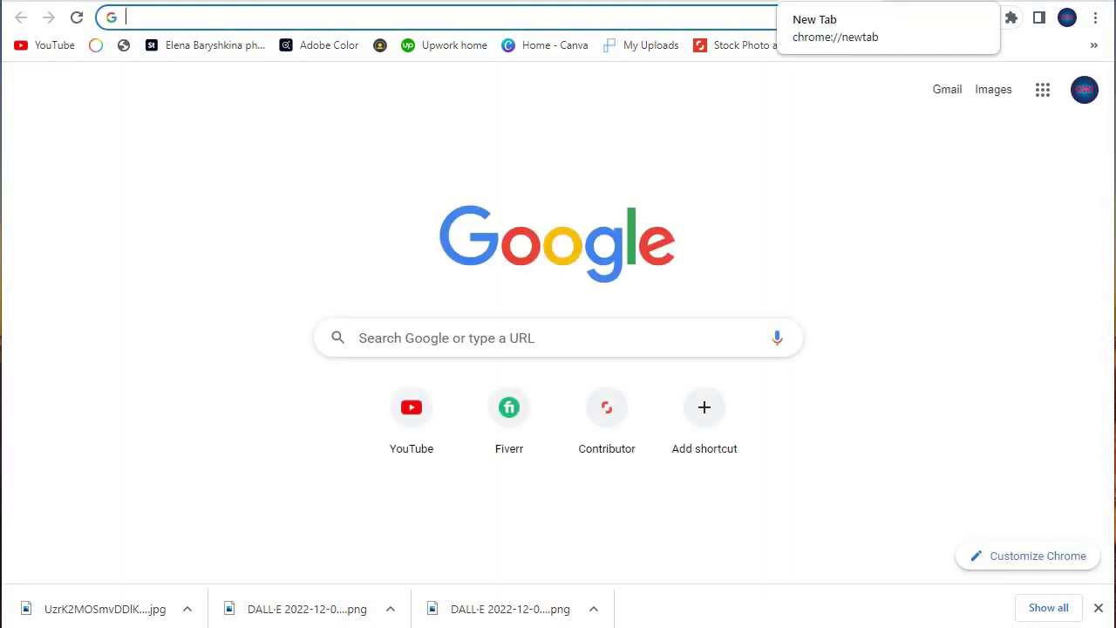
{"action": "type", "text": "midj"}
{"action": "key", "text": "Return"}
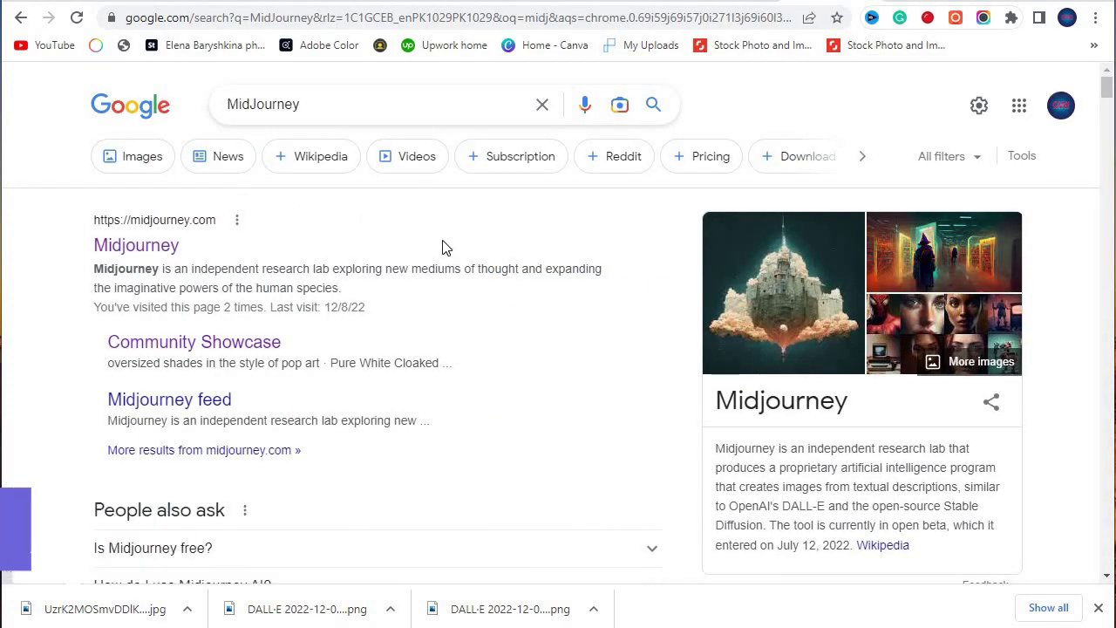
{"action": "left_click", "coordinate": [171, 262]}
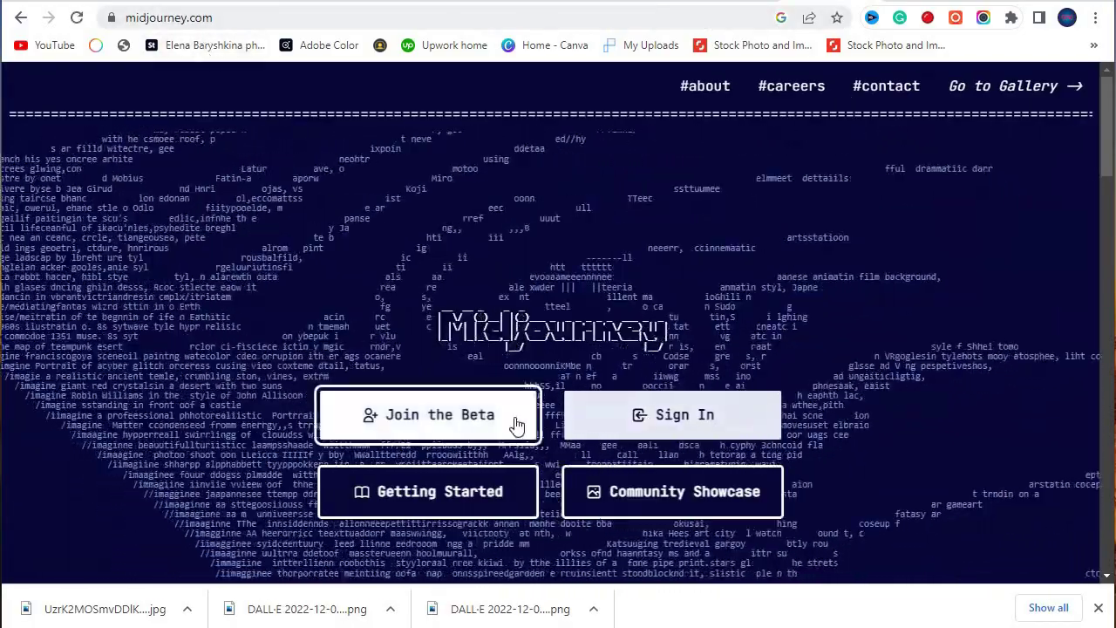
{"action": "left_click", "coordinate": [623, 422]}
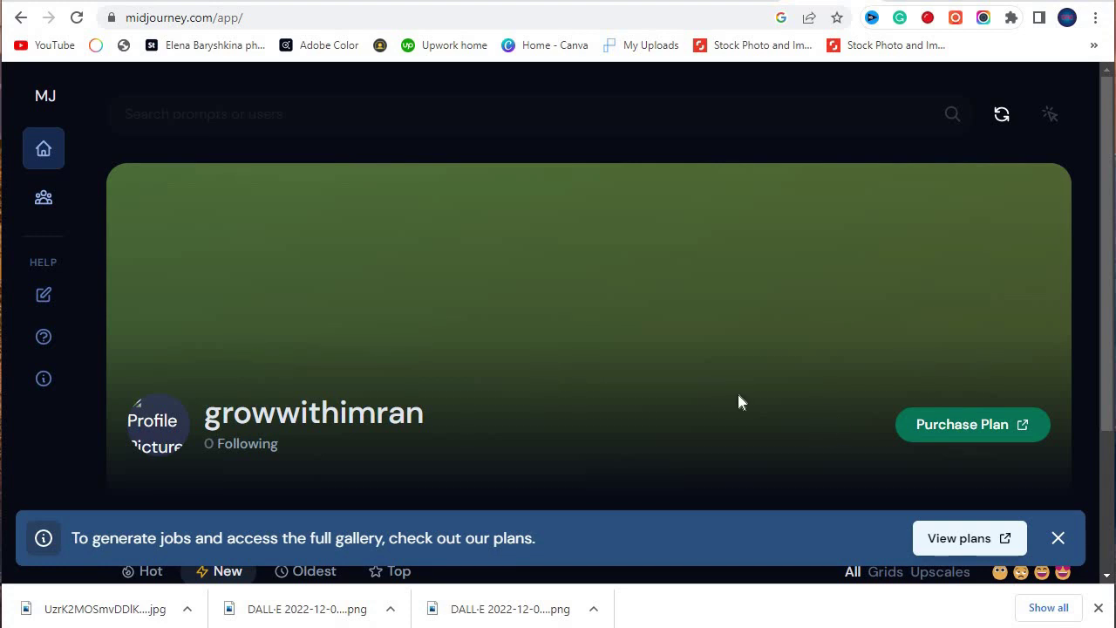
- View the Midjourney profile's image gallery under the Hot, New and Oldest sort orders
{"action": "scroll", "coordinate": [738, 396], "scroll_direction": "down", "scroll_amount": 2}
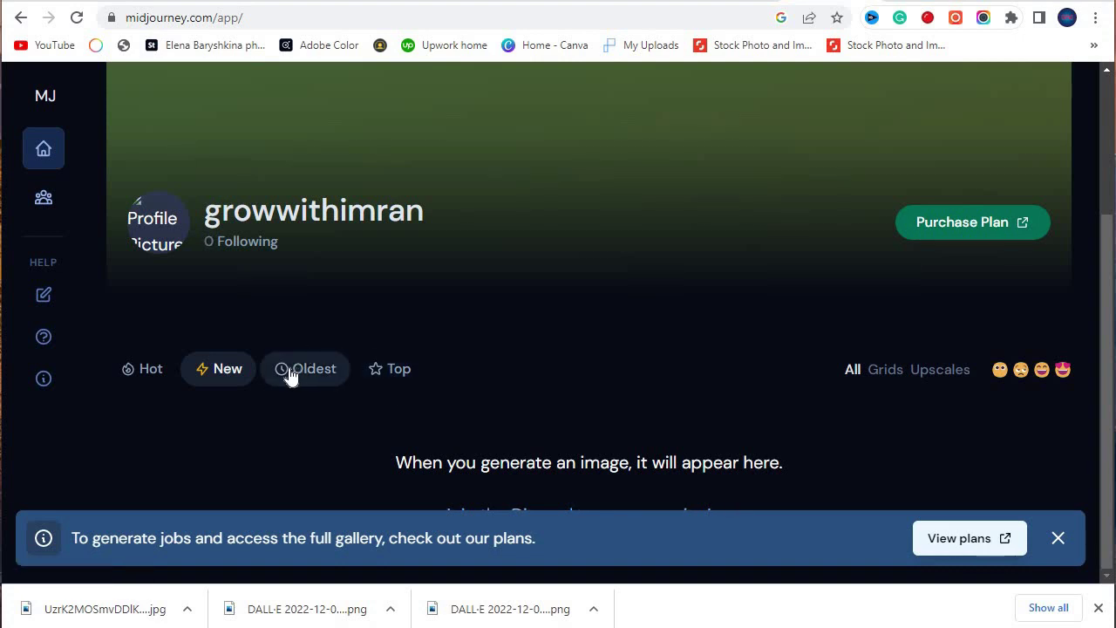
{"action": "left_click", "coordinate": [153, 373]}
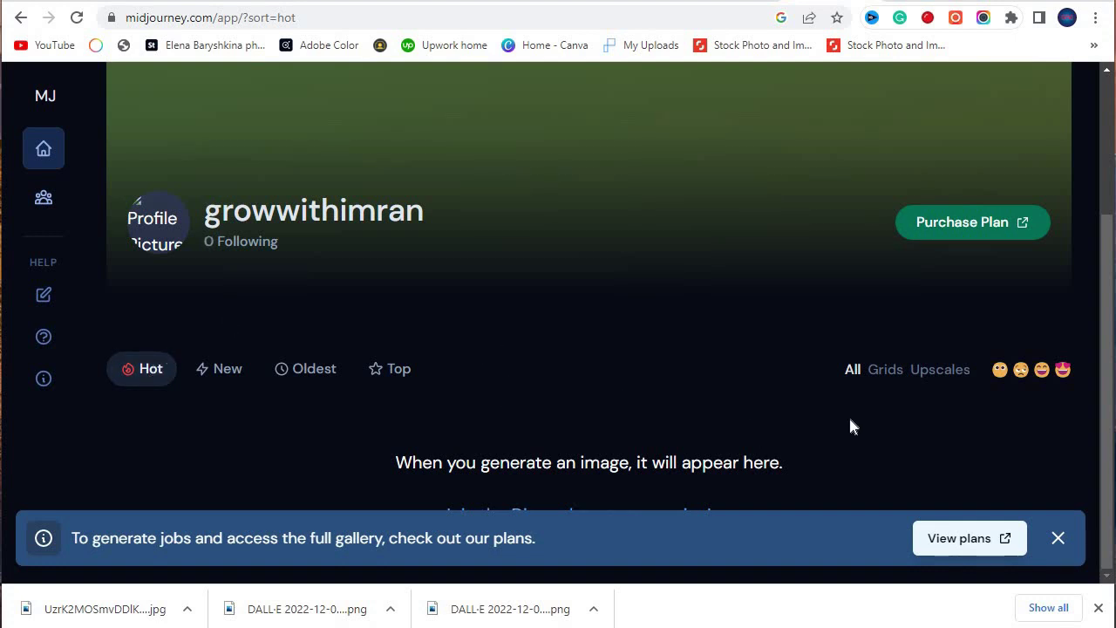
{"action": "left_click", "coordinate": [235, 380]}
{"action": "left_click", "coordinate": [307, 372]}
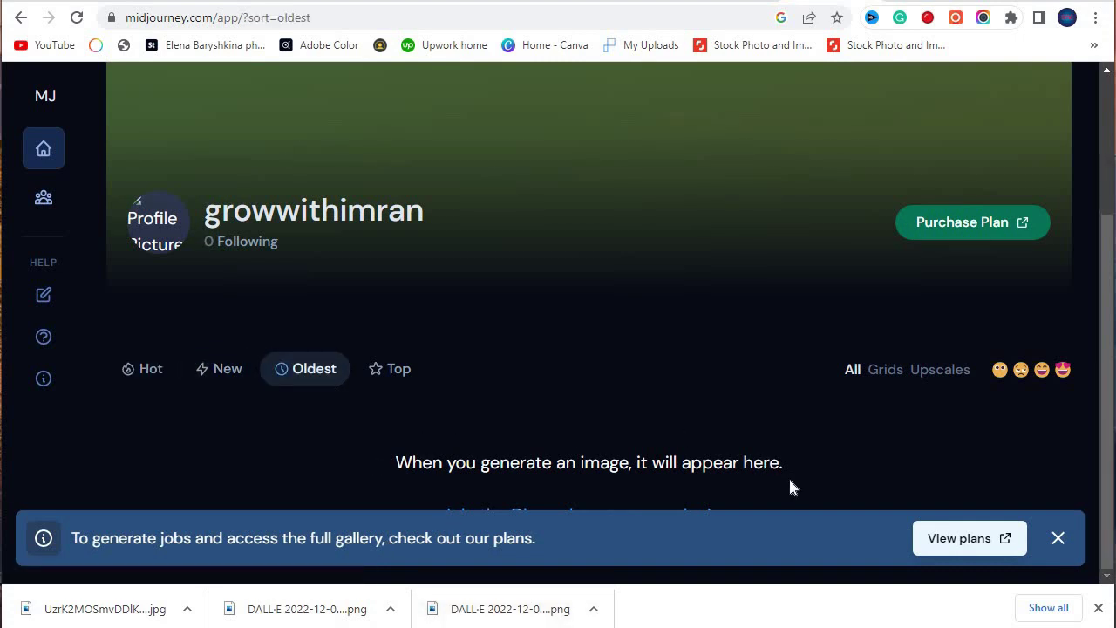
- Switch to the Midjourney server on Discord and view its status and getting-started channels
{"action": "left_click", "coordinate": [770, 433]}
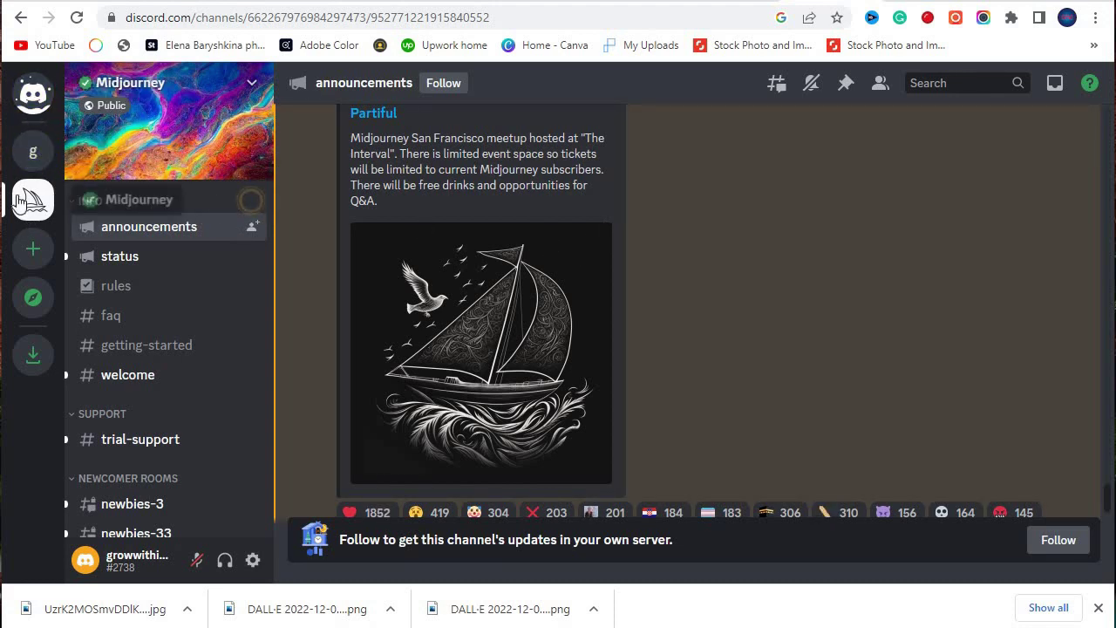
{"action": "scroll", "coordinate": [130, 250], "scroll_direction": "down", "scroll_amount": 5}
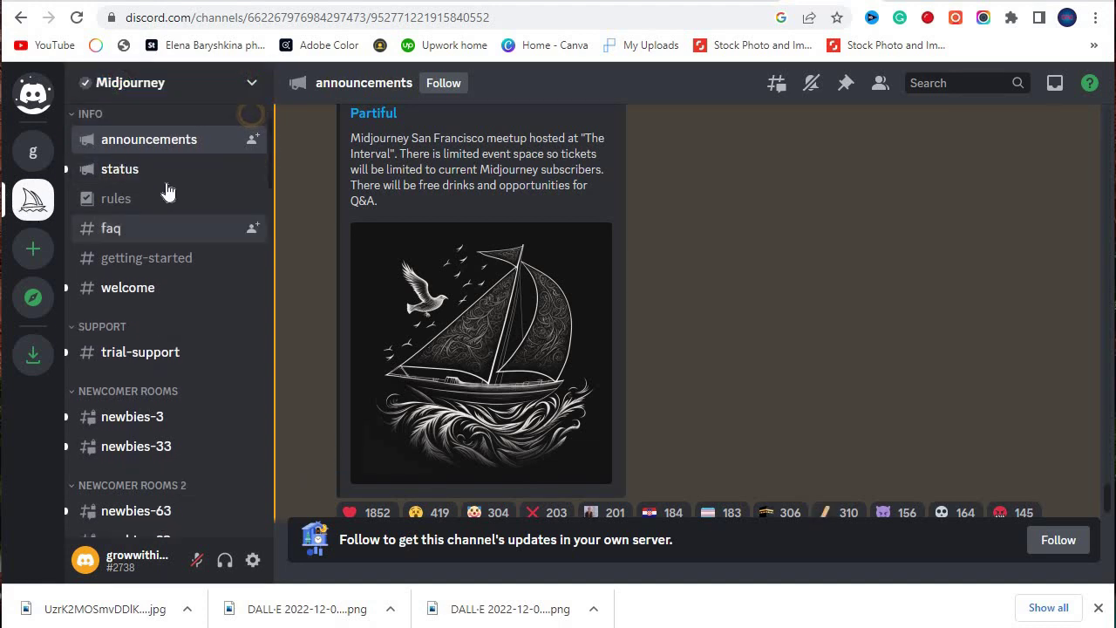
{"action": "scroll", "coordinate": [179, 150], "scroll_direction": "up", "scroll_amount": 3}
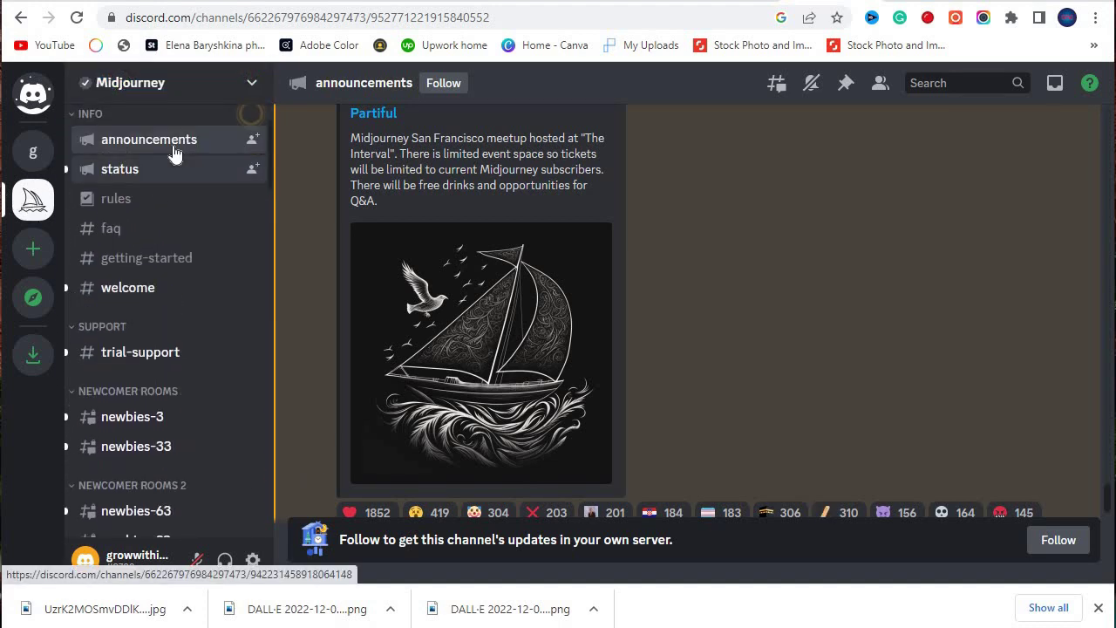
{"action": "left_click", "coordinate": [179, 170]}
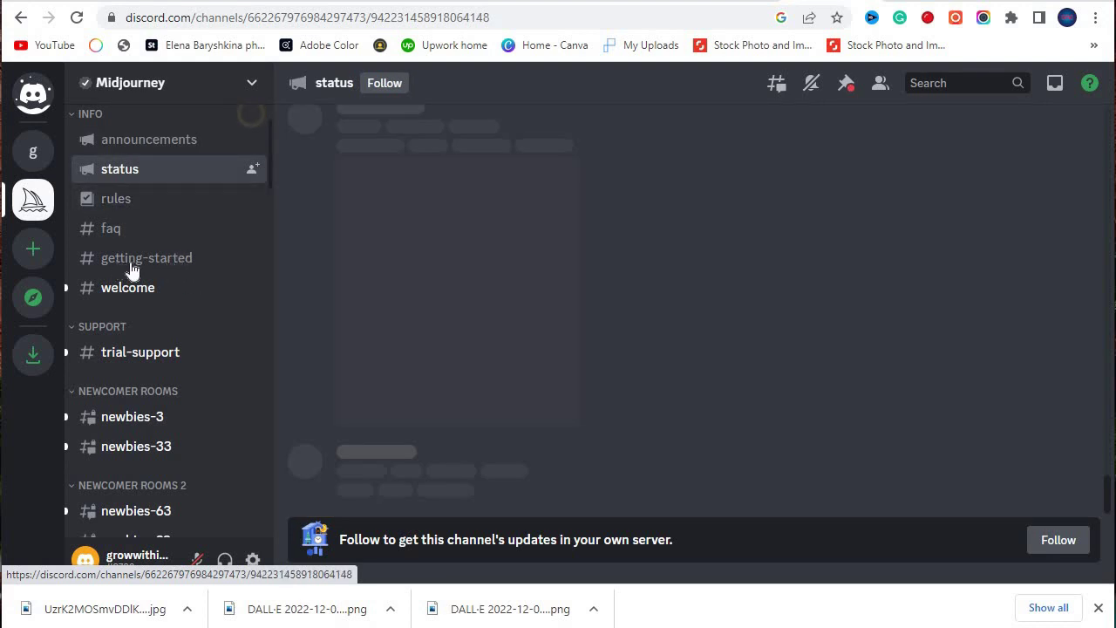
{"action": "left_click", "coordinate": [132, 262]}
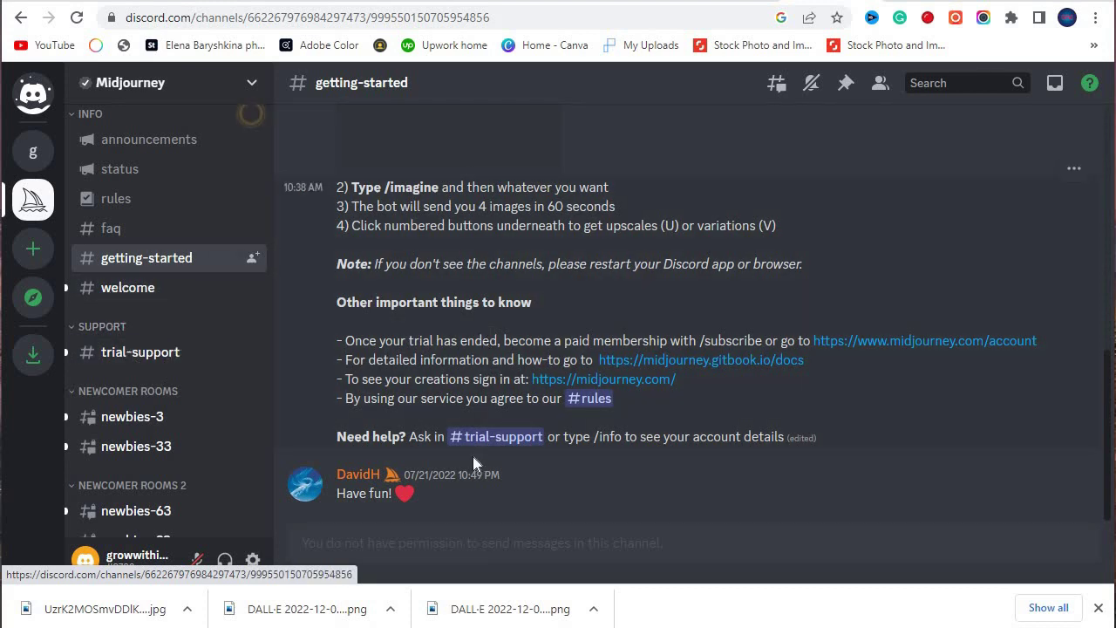
- Browse the bot-generated images in the newbies-3 room and open the newbies-33 room
{"action": "left_click", "coordinate": [175, 419]}
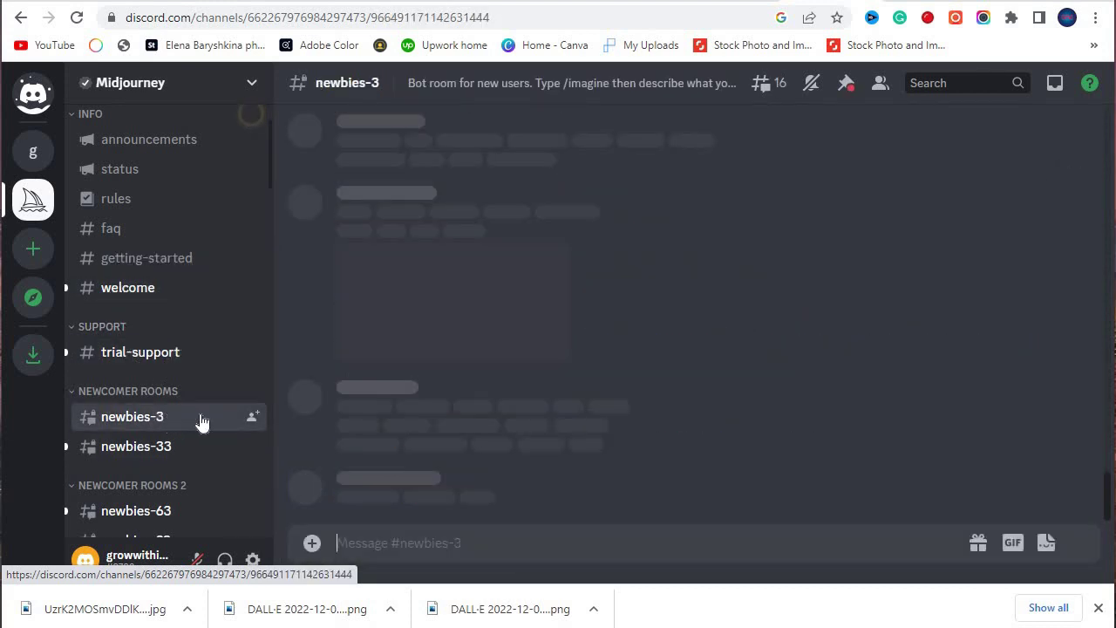
{"action": "scroll", "coordinate": [473, 307], "scroll_direction": "up", "scroll_amount": 5}
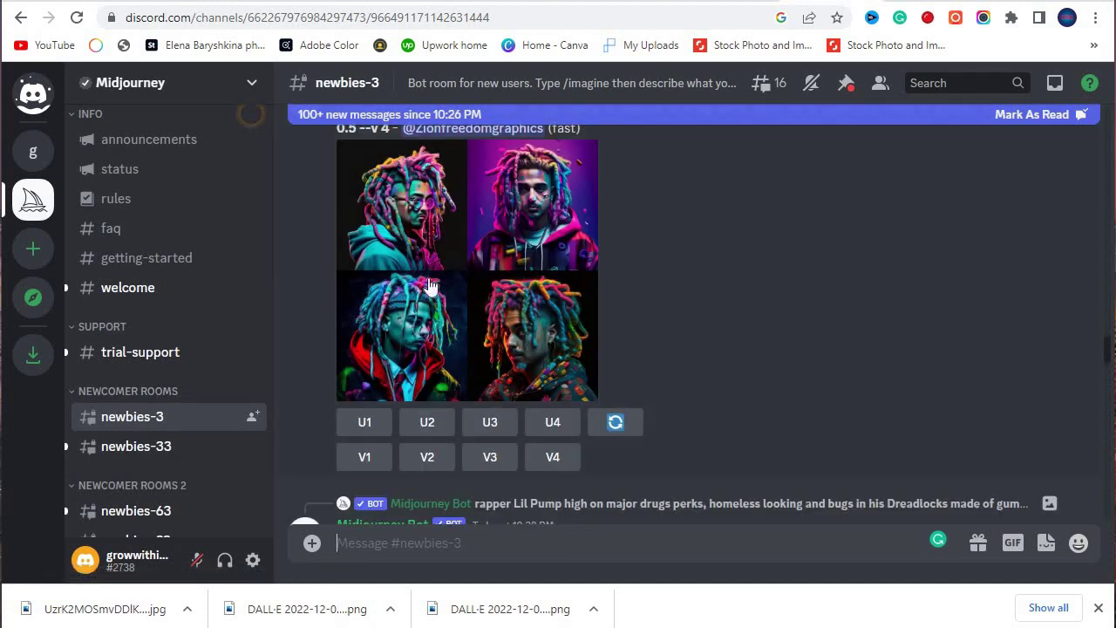
{"action": "scroll", "coordinate": [501, 315], "scroll_direction": "down", "scroll_amount": 8}
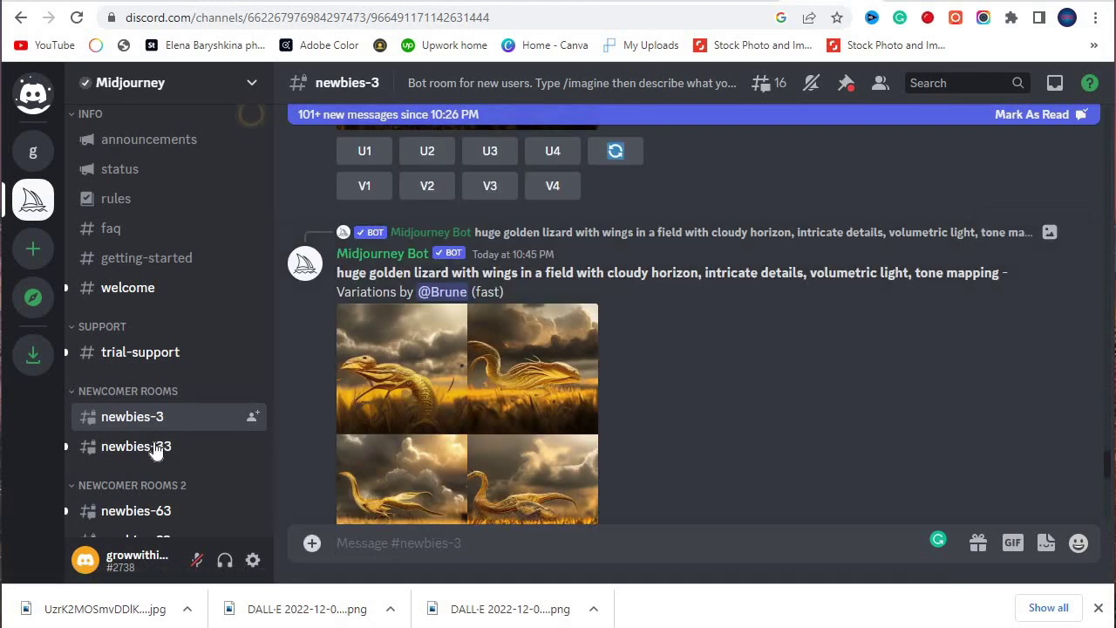
{"action": "mouse_move", "coordinate": [157, 419]}
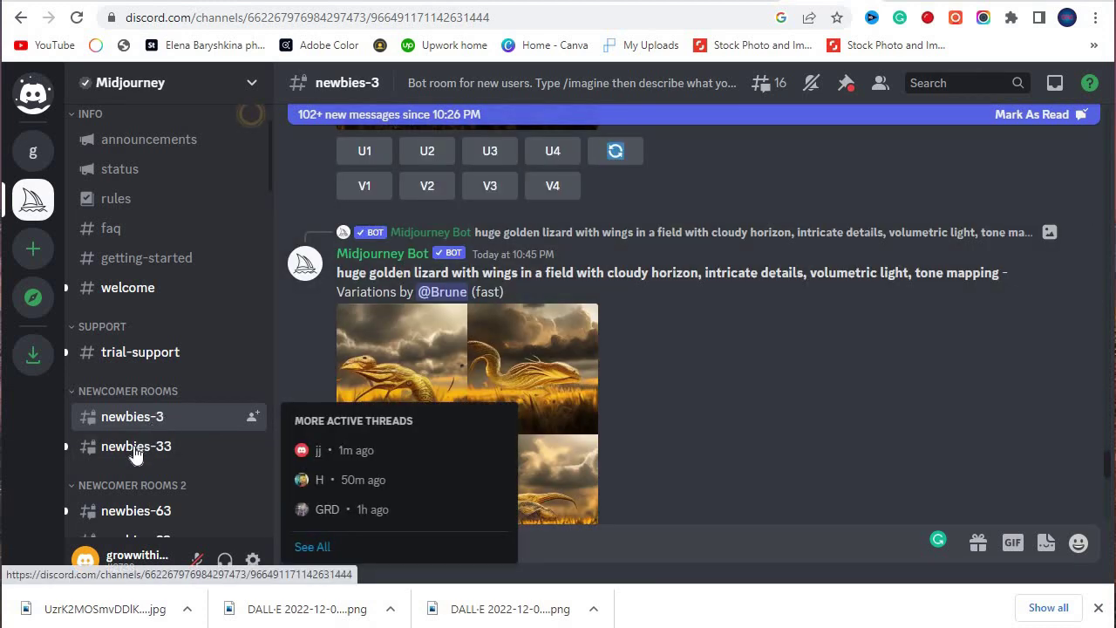
{"action": "left_click", "coordinate": [150, 446]}
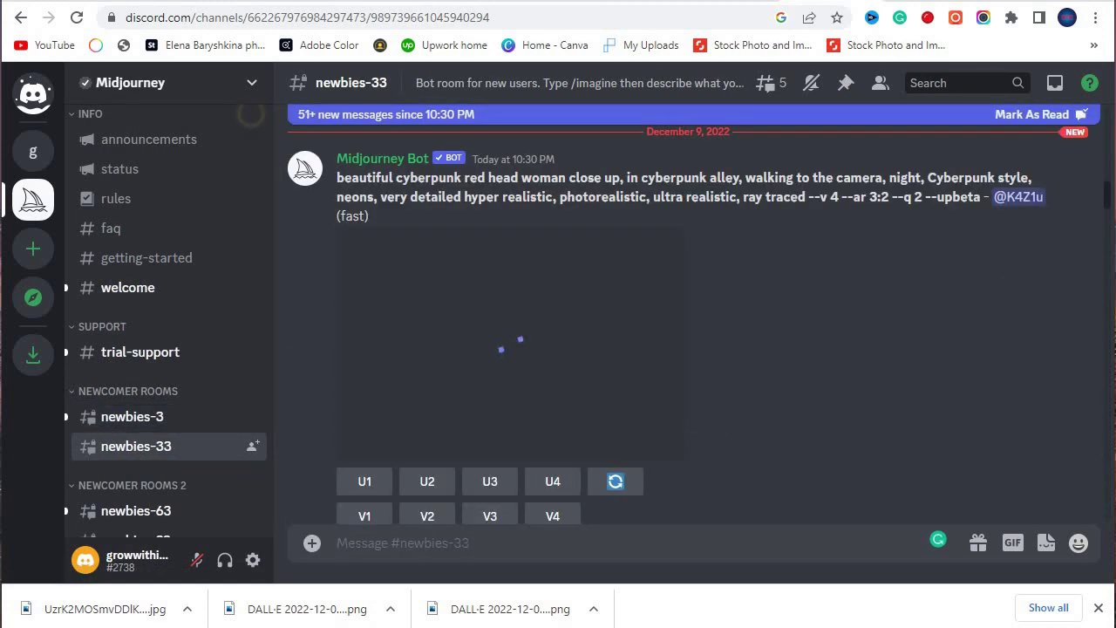
- View the prompt-chat and philosophy channels in the Midjourney server's chat section
{"action": "scroll", "coordinate": [225, 391], "scroll_direction": "down", "scroll_amount": 3}
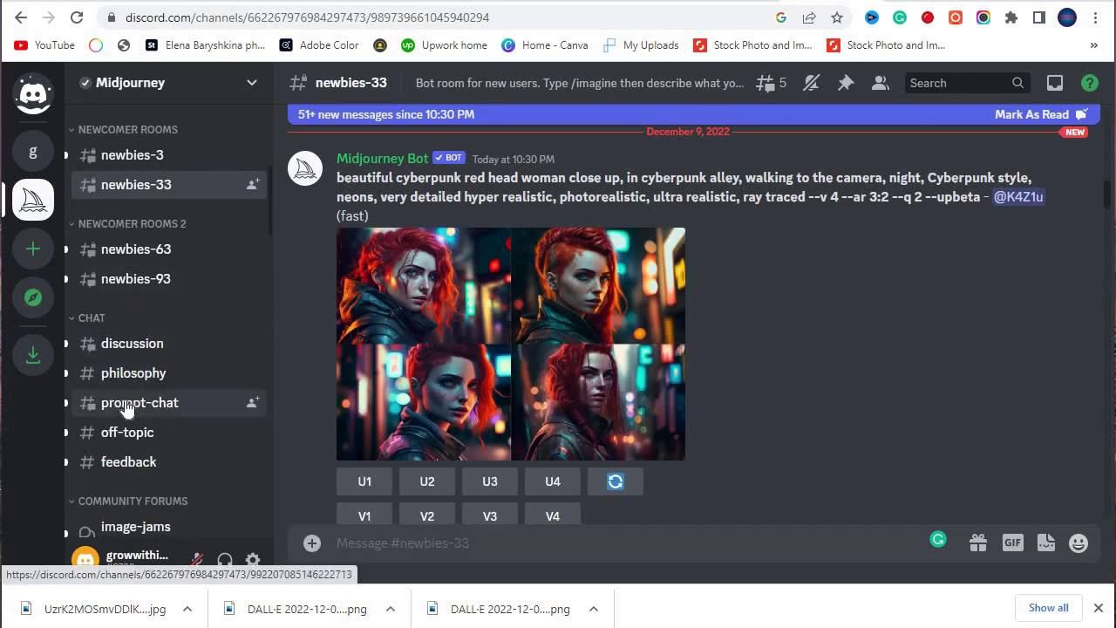
{"action": "left_click", "coordinate": [125, 404]}
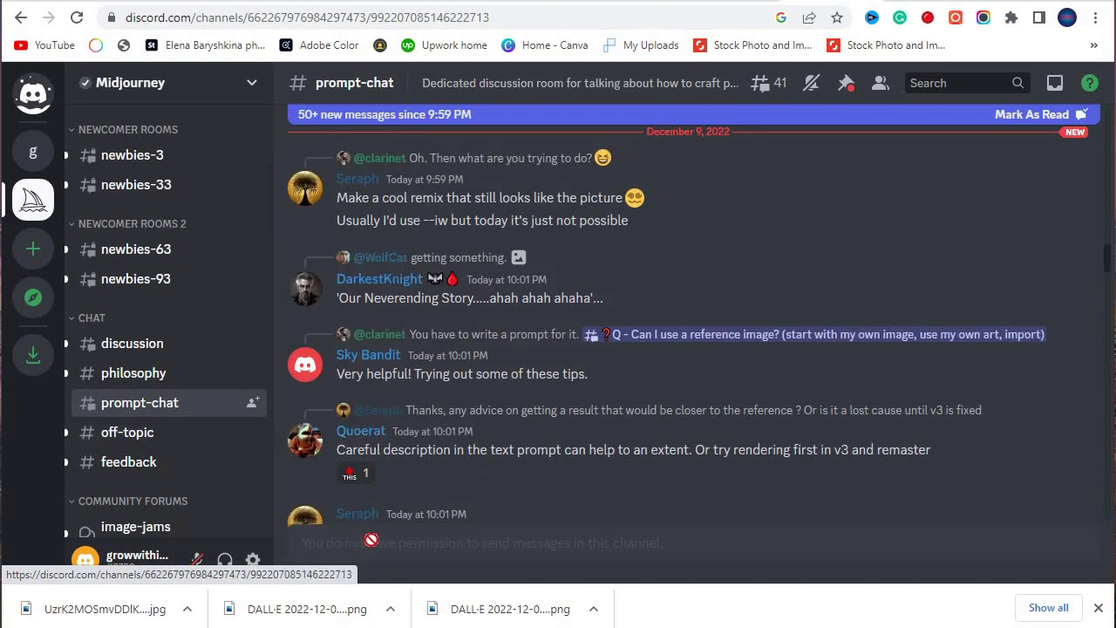
{"action": "left_click", "coordinate": [195, 375]}
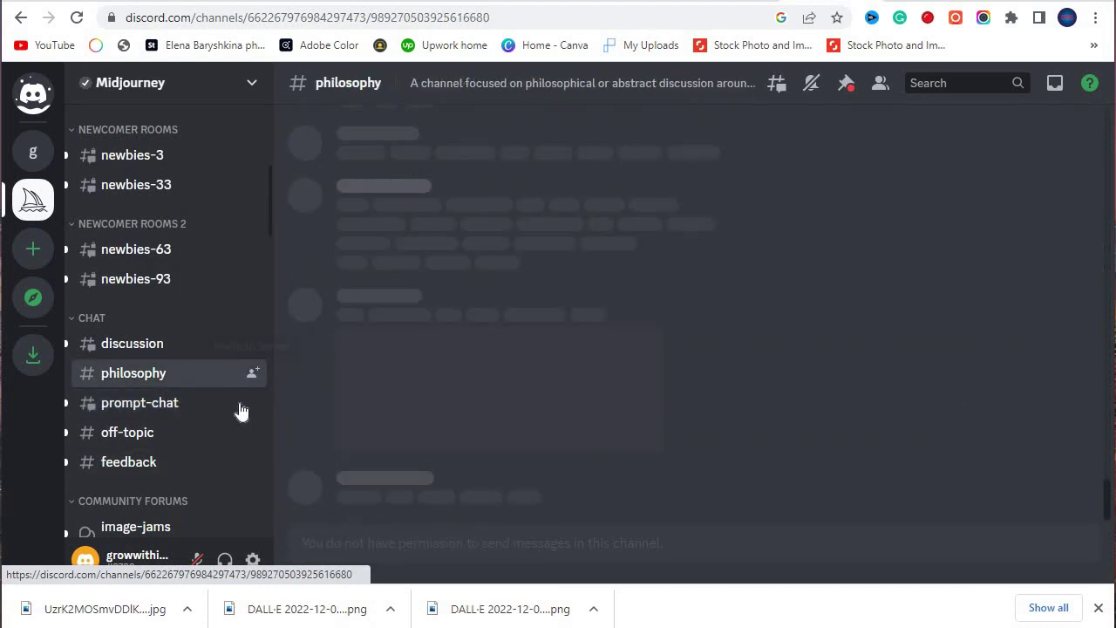
{"action": "scroll", "coordinate": [137, 436], "scroll_direction": "up", "scroll_amount": 5}
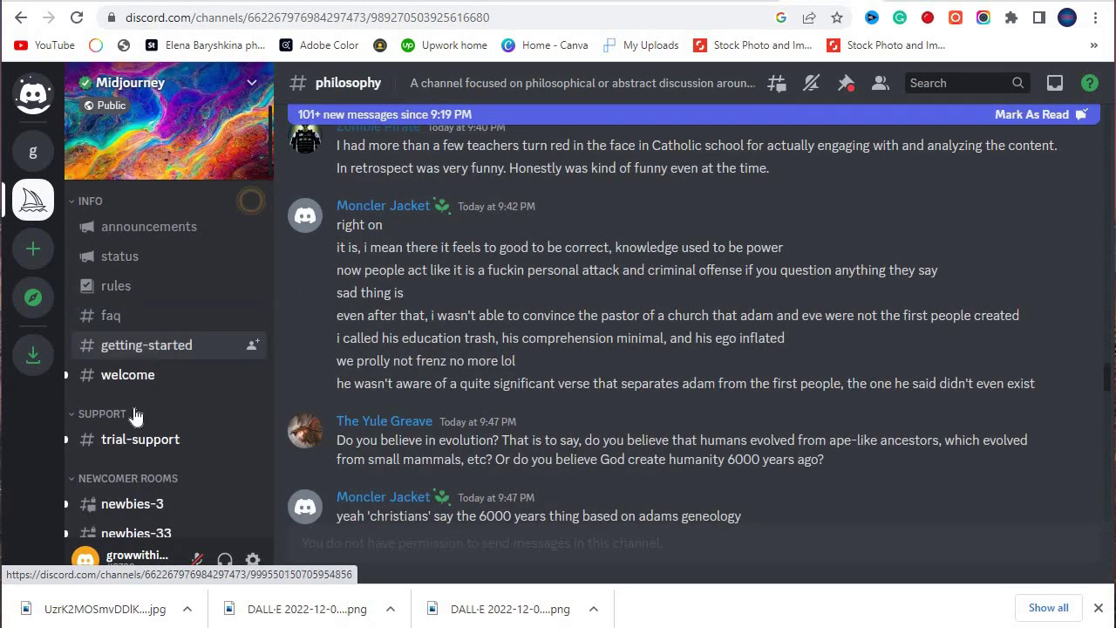
- Return to the newbies-3 room in the Midjourney server and browse its bot-generated images
{"action": "left_click", "coordinate": [136, 504]}
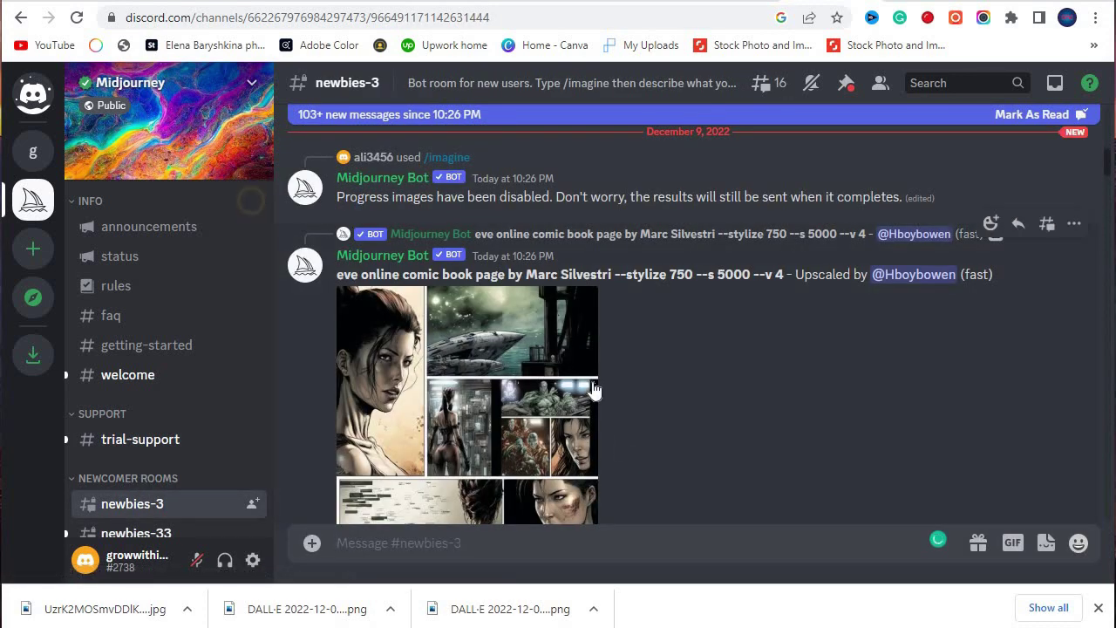
{"action": "scroll", "coordinate": [593, 392], "scroll_direction": "down", "scroll_amount": 10}
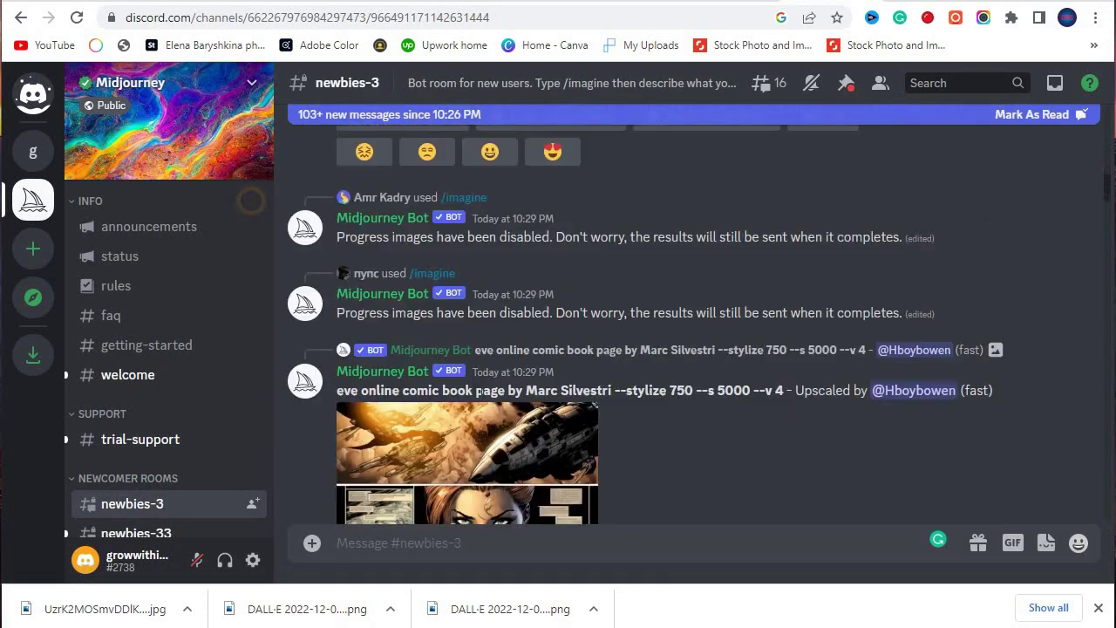
{"action": "scroll", "coordinate": [480, 418], "scroll_direction": "down", "scroll_amount": 15}
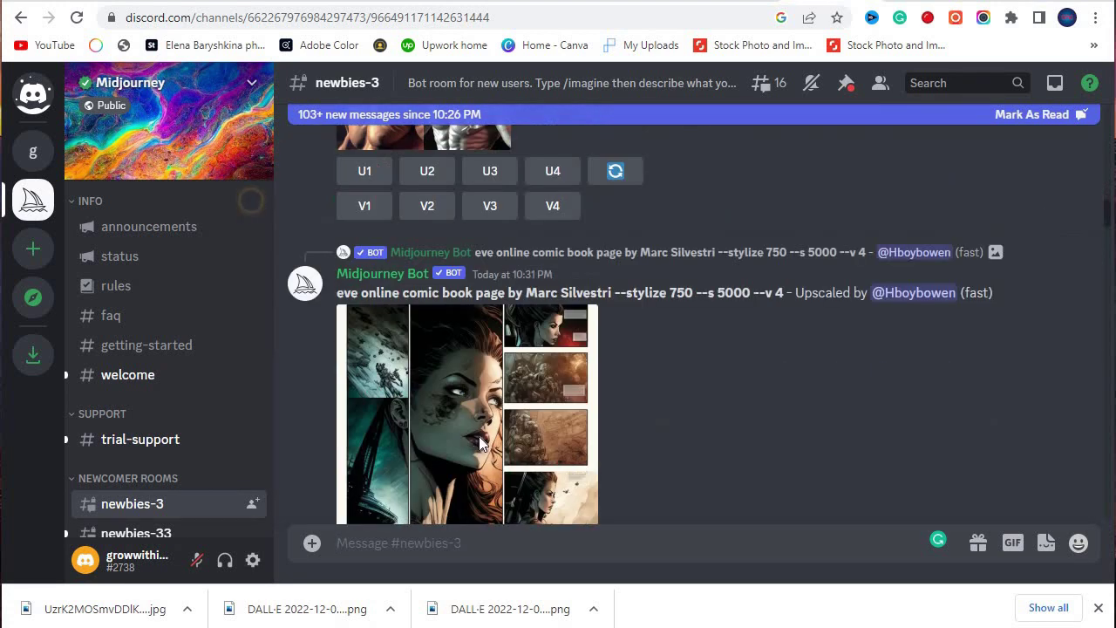
{"action": "scroll", "coordinate": [479, 442], "scroll_direction": "down", "scroll_amount": 5}
{"action": "scroll", "coordinate": [118, 333], "scroll_direction": "down", "scroll_amount": 5}
{"action": "scroll", "coordinate": [139, 401], "scroll_direction": "up", "scroll_amount": 3}
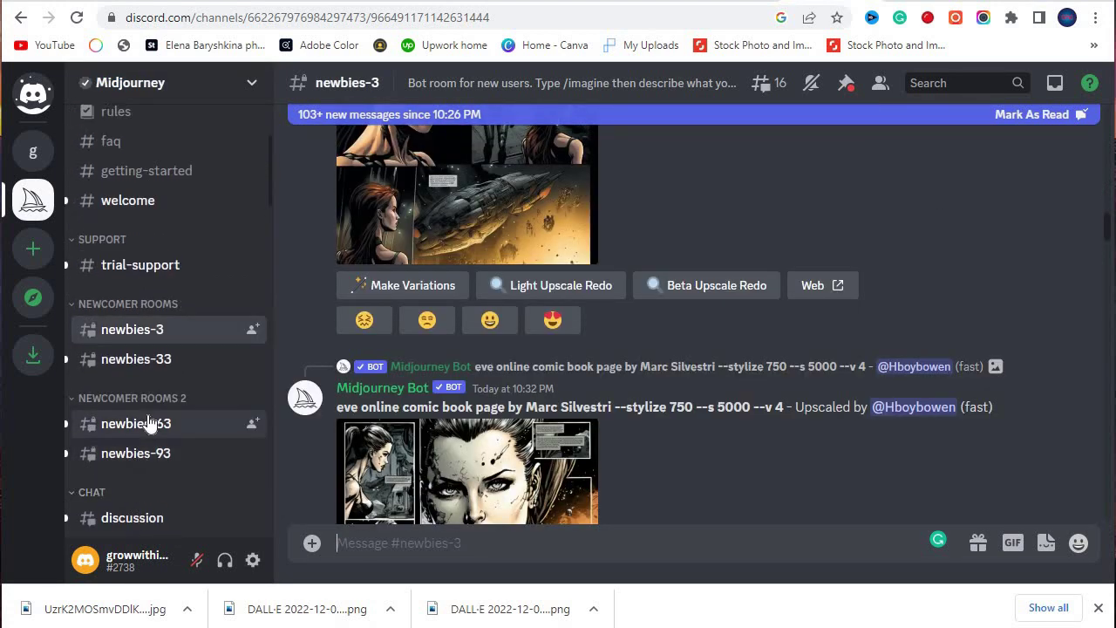
- Open the newbies-63 room, look through its recent images, and start an /imagine command ready for a prompt
{"action": "left_click", "coordinate": [135, 423]}
{"action": "scroll", "coordinate": [555, 350], "scroll_direction": "down", "scroll_amount": 5}
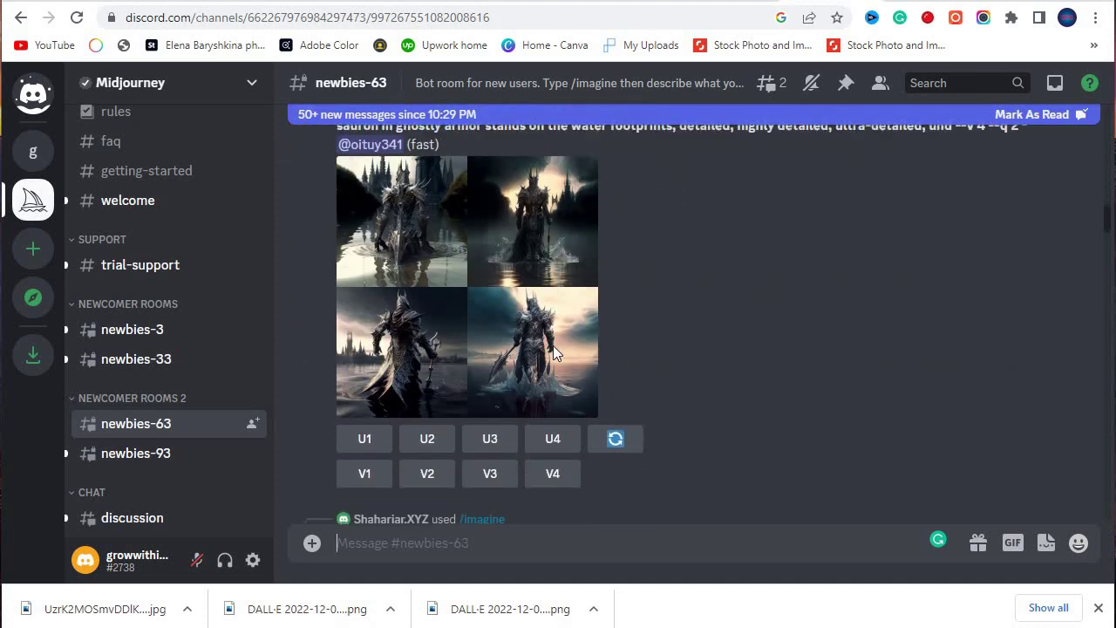
{"action": "scroll", "coordinate": [556, 351], "scroll_direction": "down", "scroll_amount": 12}
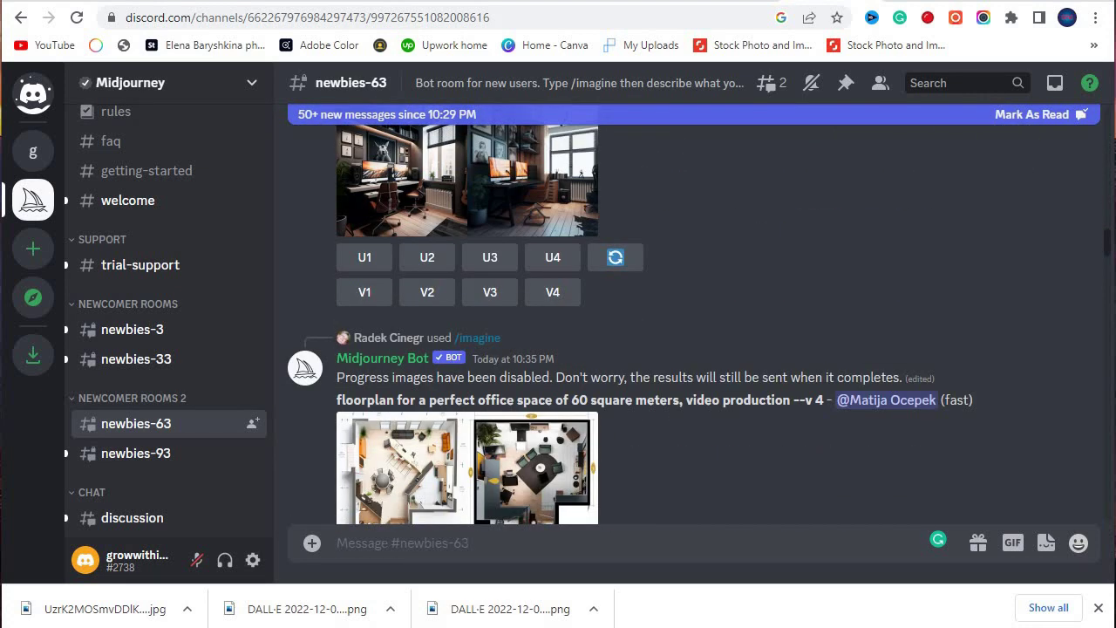
{"action": "type", "text": "/"}
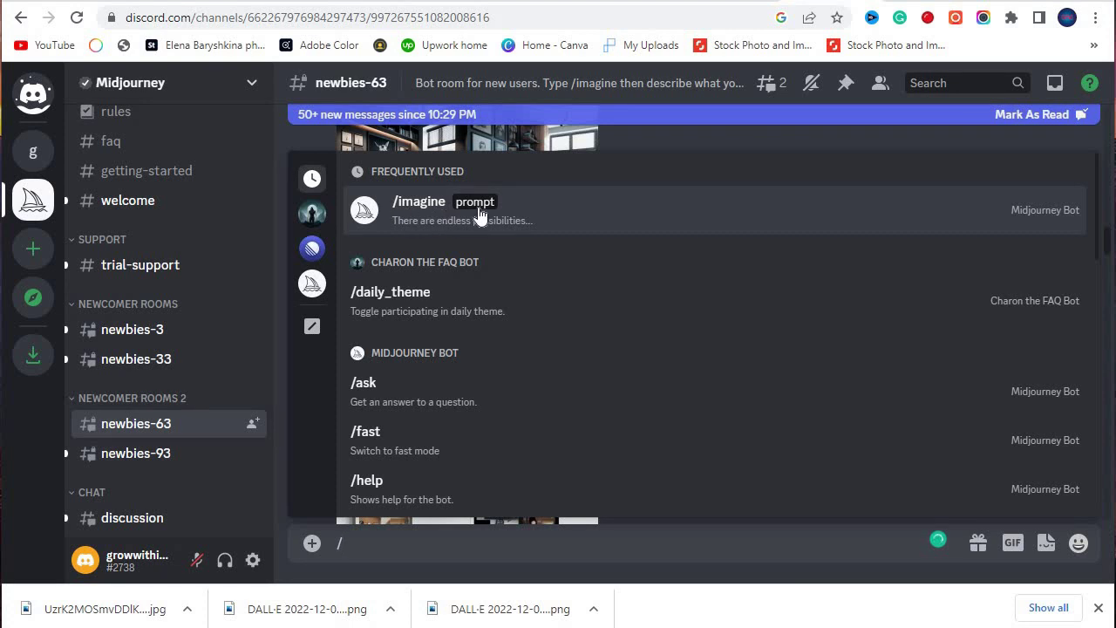
{"action": "left_click", "coordinate": [461, 210]}
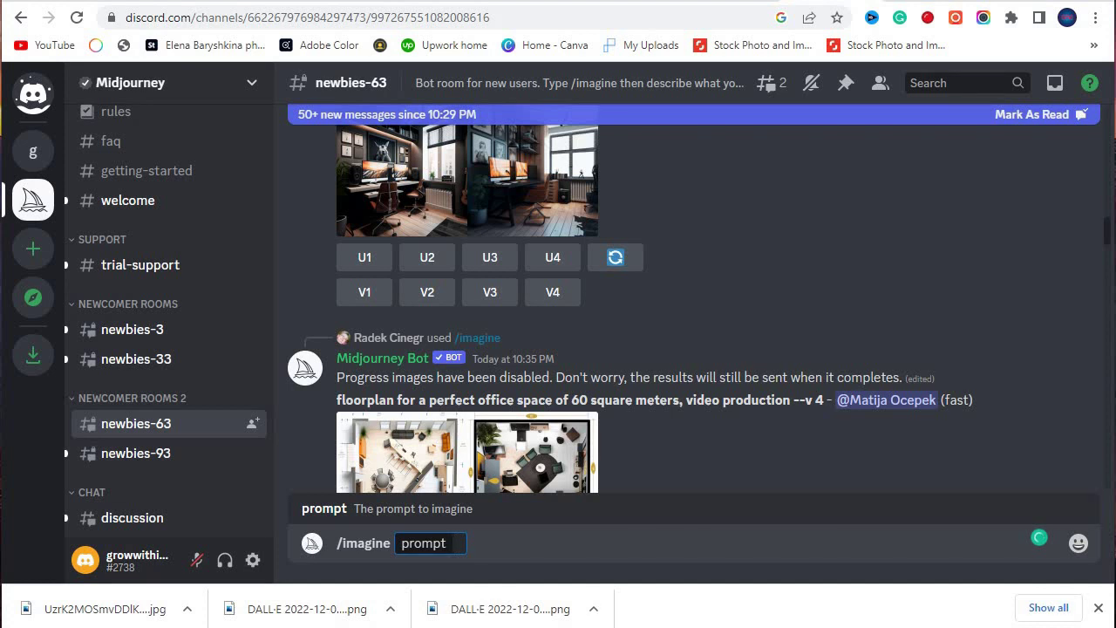
- Examine the generated office and floorplan images in newbies-63, including their prompts and the upscale, variation and redo options
{"action": "scroll", "coordinate": [474, 304], "scroll_direction": "up", "scroll_amount": 3}
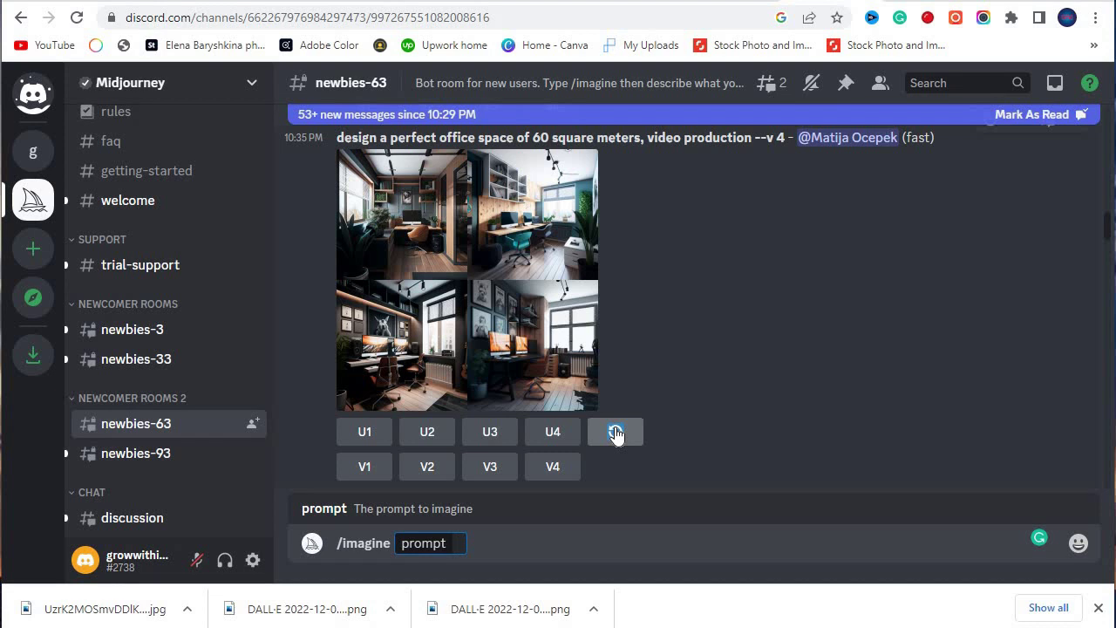
{"action": "scroll", "coordinate": [578, 349], "scroll_direction": "down", "scroll_amount": 10}
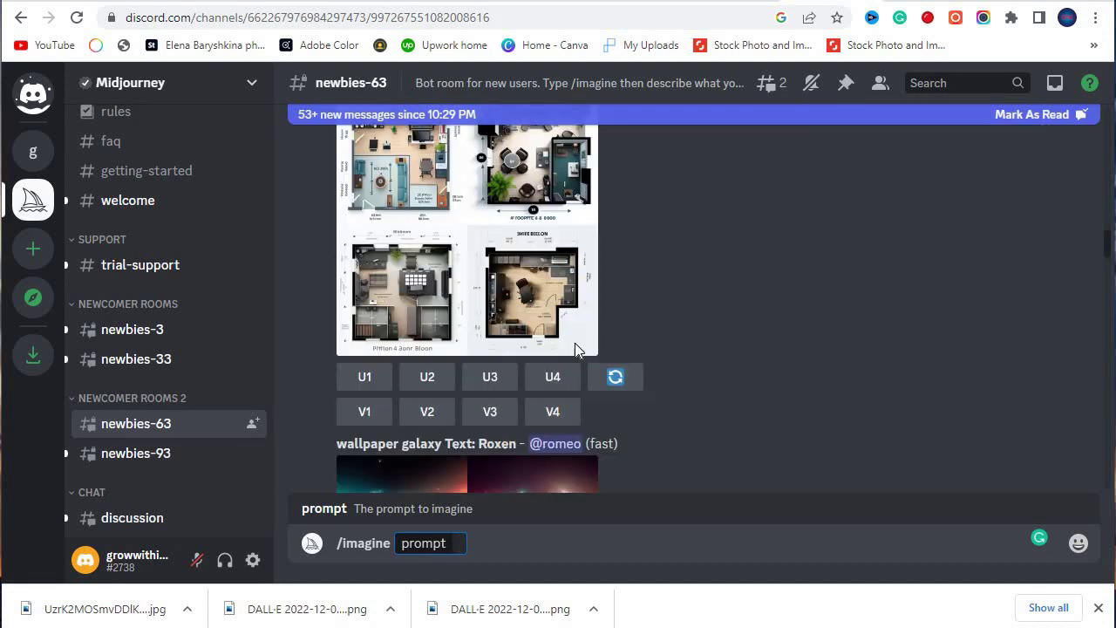
{"action": "scroll", "coordinate": [575, 349], "scroll_direction": "up", "scroll_amount": 8}
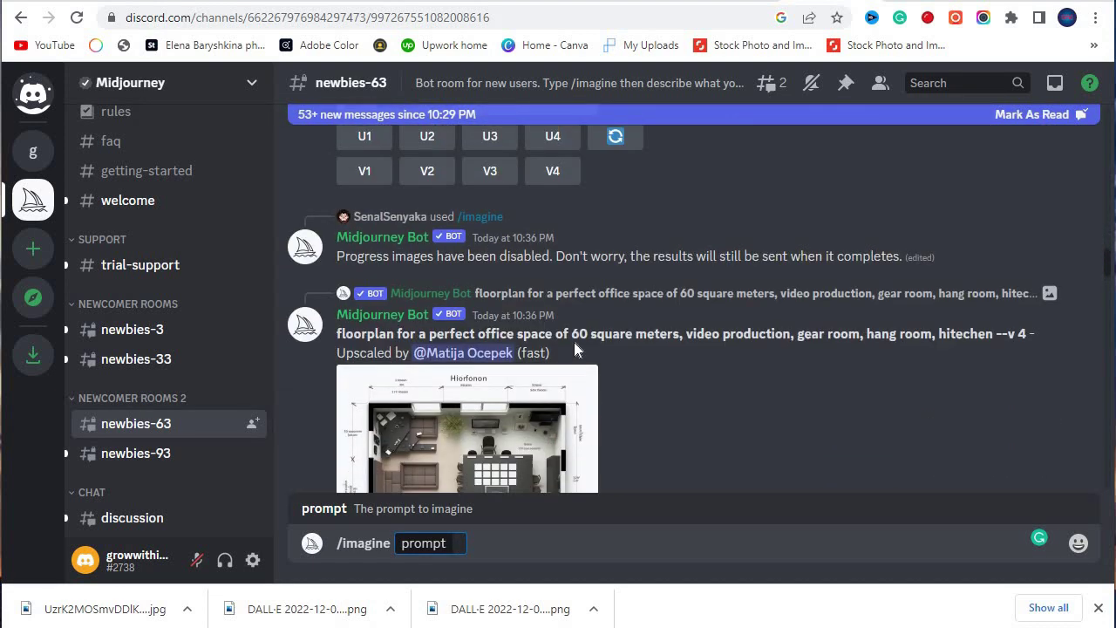
{"action": "scroll", "coordinate": [524, 314], "scroll_direction": "down", "scroll_amount": 3}
{"action": "scroll", "coordinate": [520, 310], "scroll_direction": "up", "scroll_amount": 1}
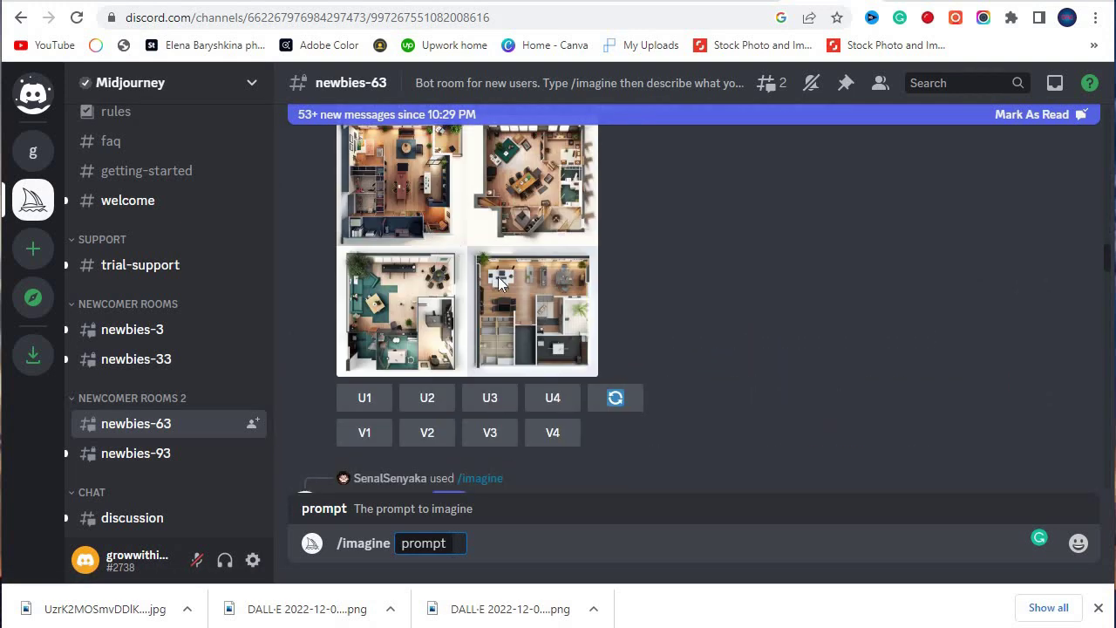
{"action": "scroll", "coordinate": [410, 271], "scroll_direction": "up", "scroll_amount": 3}
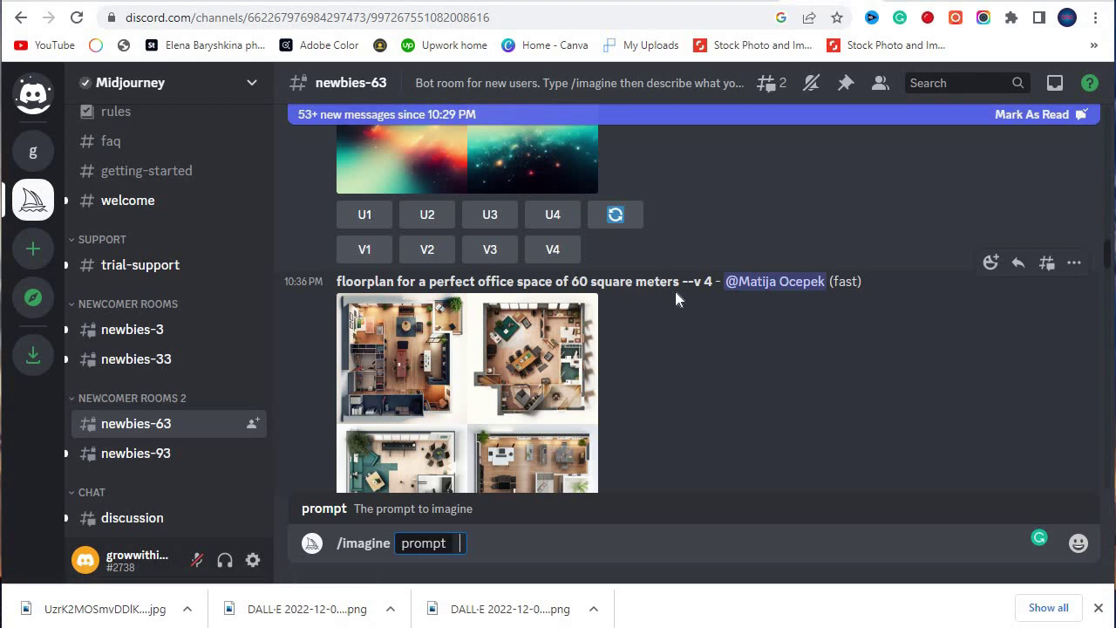
{"action": "scroll", "coordinate": [518, 288], "scroll_direction": "down", "scroll_amount": 5}
{"action": "scroll", "coordinate": [502, 349], "scroll_direction": "up", "scroll_amount": 4}
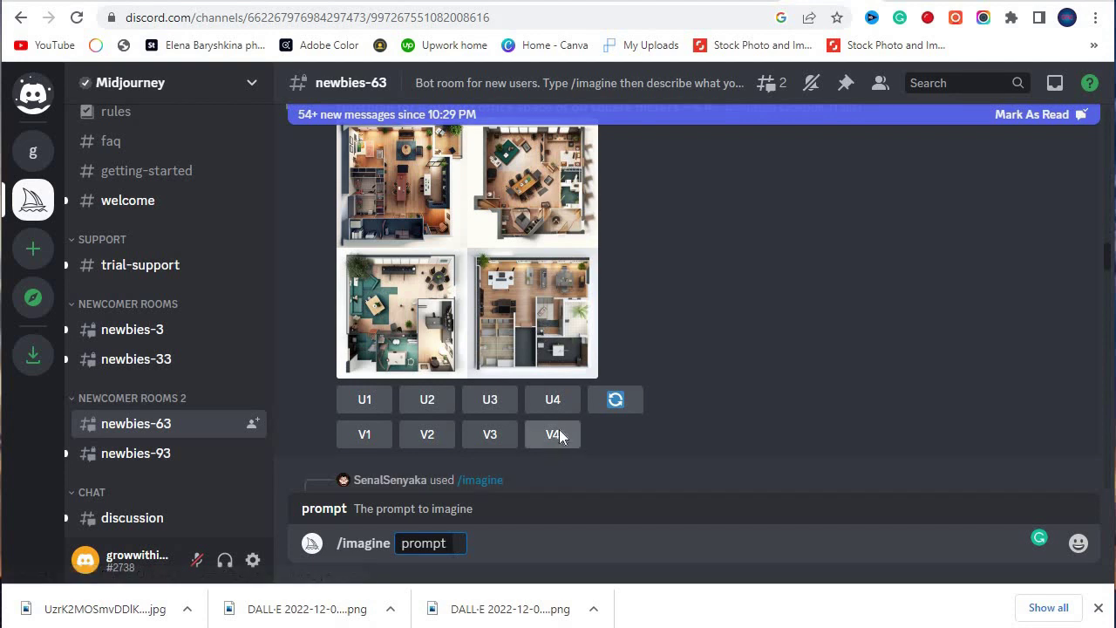
{"action": "scroll", "coordinate": [558, 434], "scroll_direction": "down", "scroll_amount": 3}
{"action": "scroll", "coordinate": [599, 381], "scroll_direction": "up", "scroll_amount": 2}
{"action": "scroll", "coordinate": [593, 401], "scroll_direction": "down", "scroll_amount": 4}
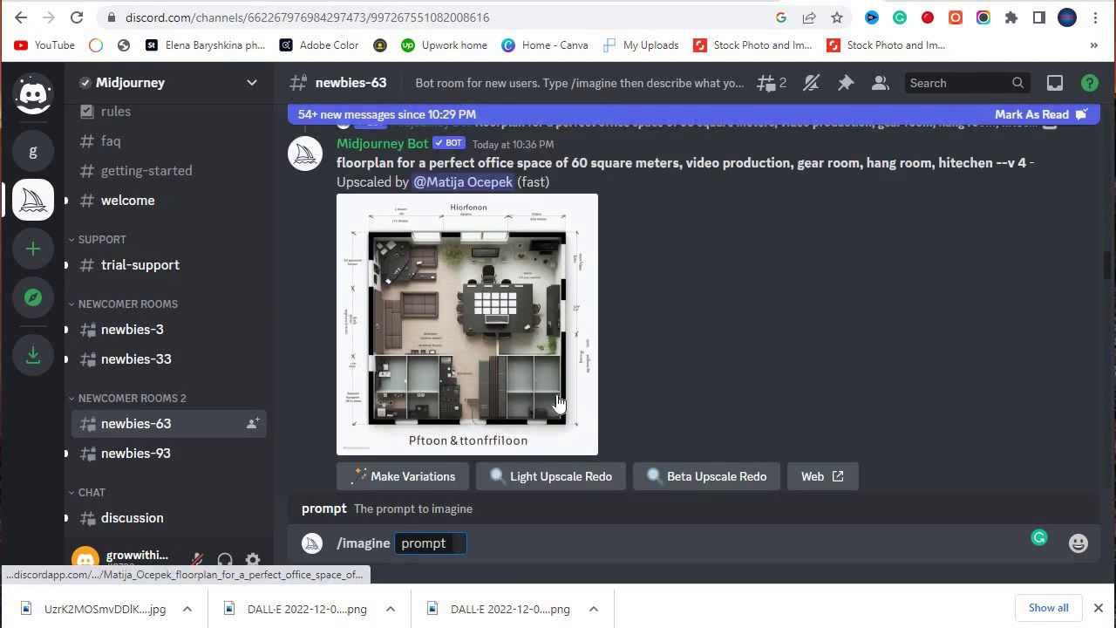
{"action": "scroll", "coordinate": [475, 216], "scroll_direction": "down", "scroll_amount": 2}
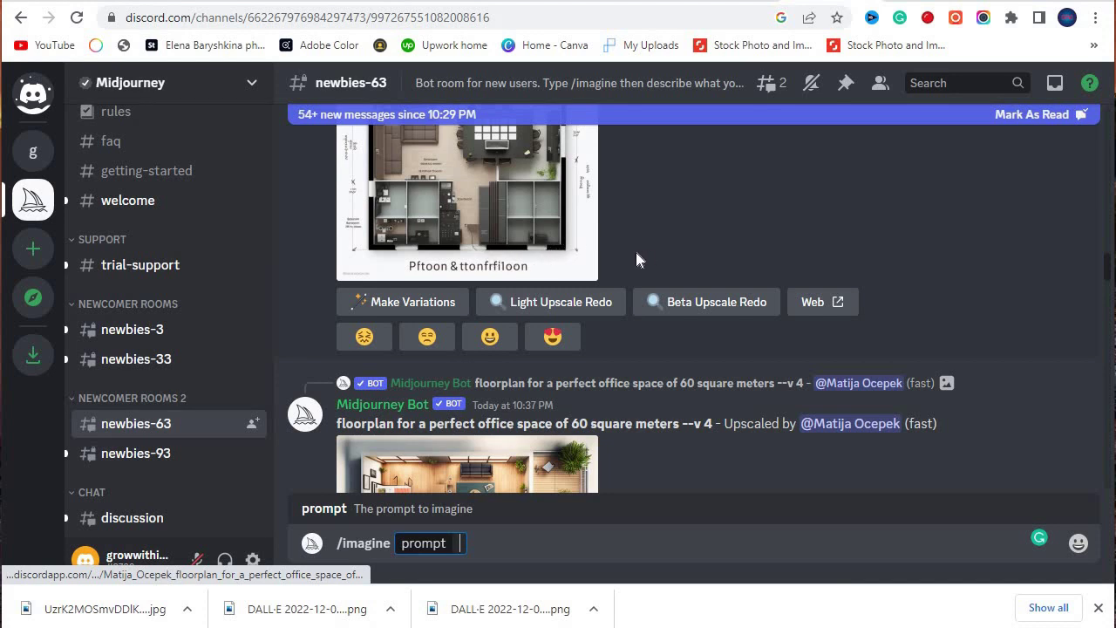
{"action": "scroll", "coordinate": [544, 322], "scroll_direction": "up", "scroll_amount": 1}
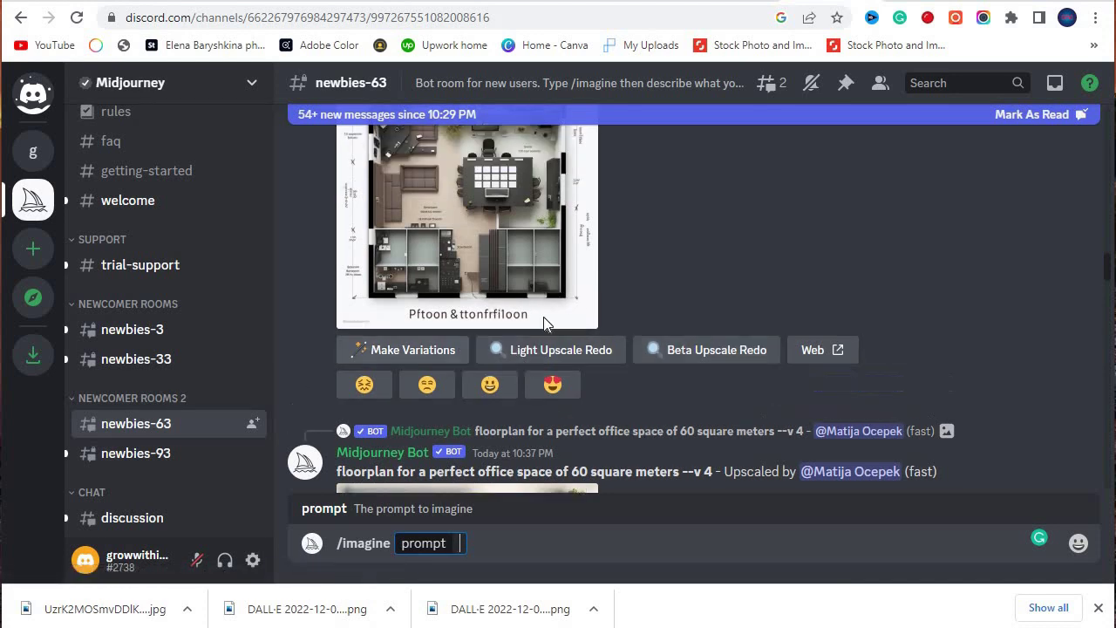
{"action": "scroll", "coordinate": [543, 323], "scroll_direction": "down", "scroll_amount": 2}
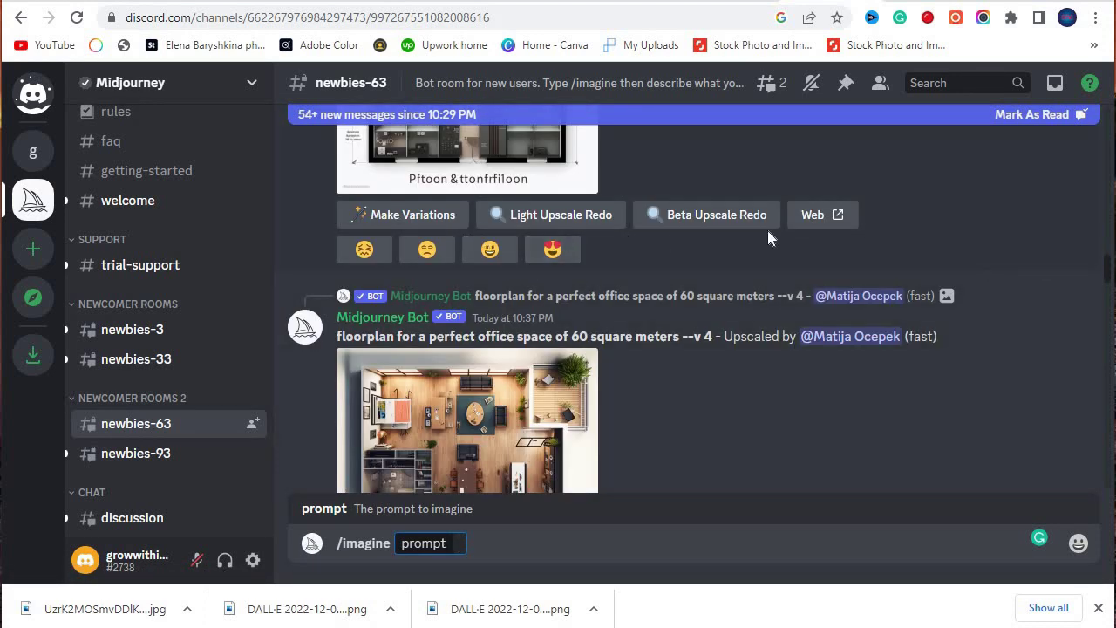
- Switch from Discord to the Midjourney website and open its Community Showcase
{"action": "left_click", "coordinate": [837, 214]}
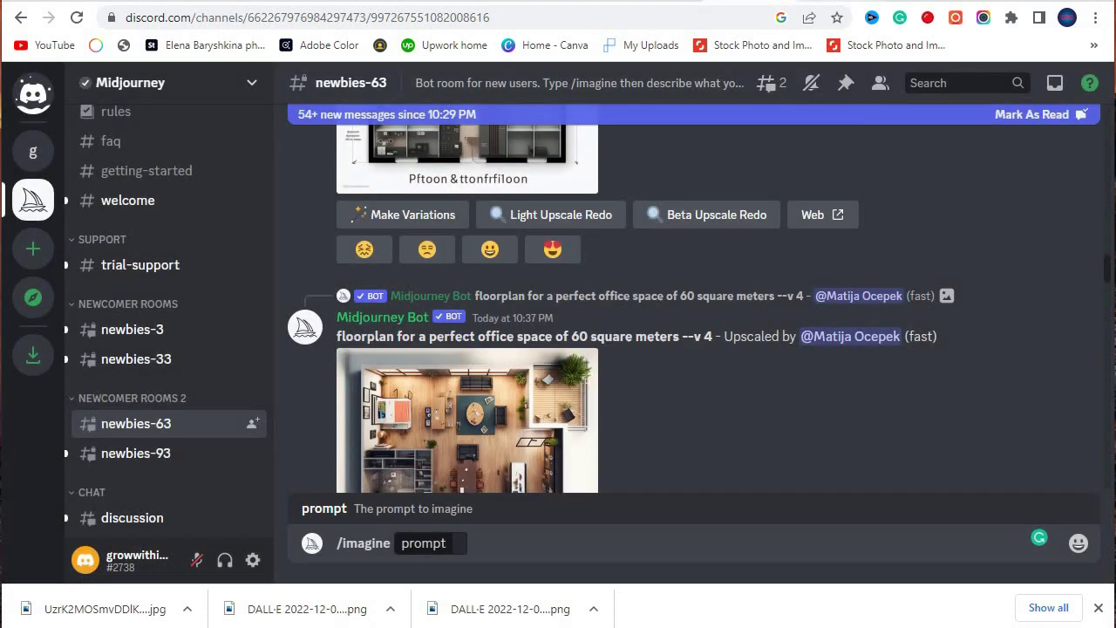
{"action": "scroll", "coordinate": [661, 256], "scroll_direction": "down", "scroll_amount": 3}
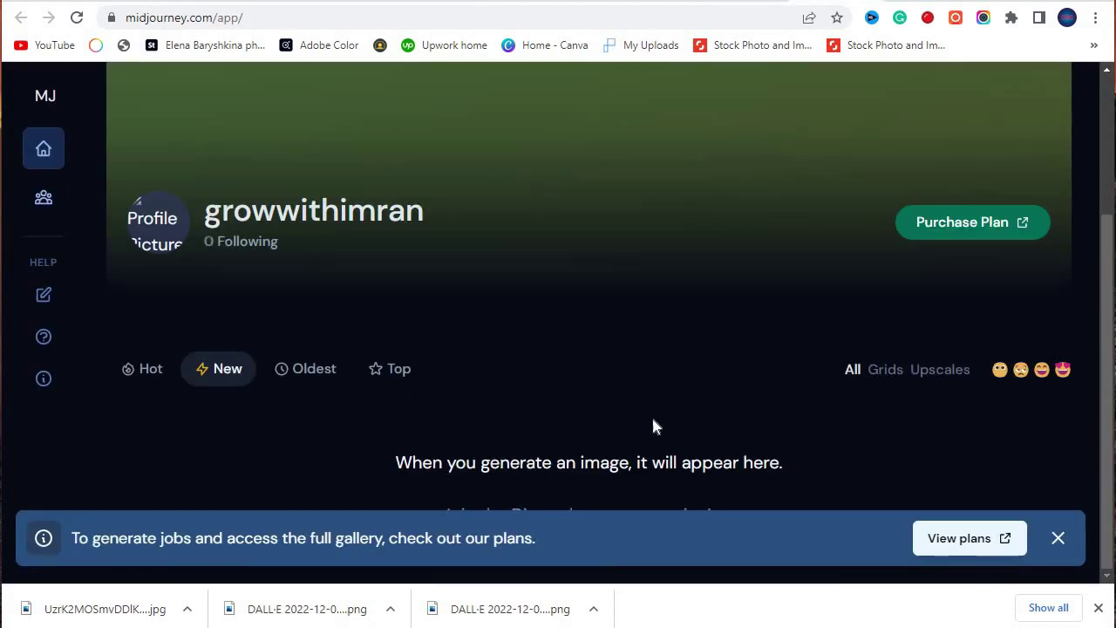
{"action": "left_click", "coordinate": [43, 196]}
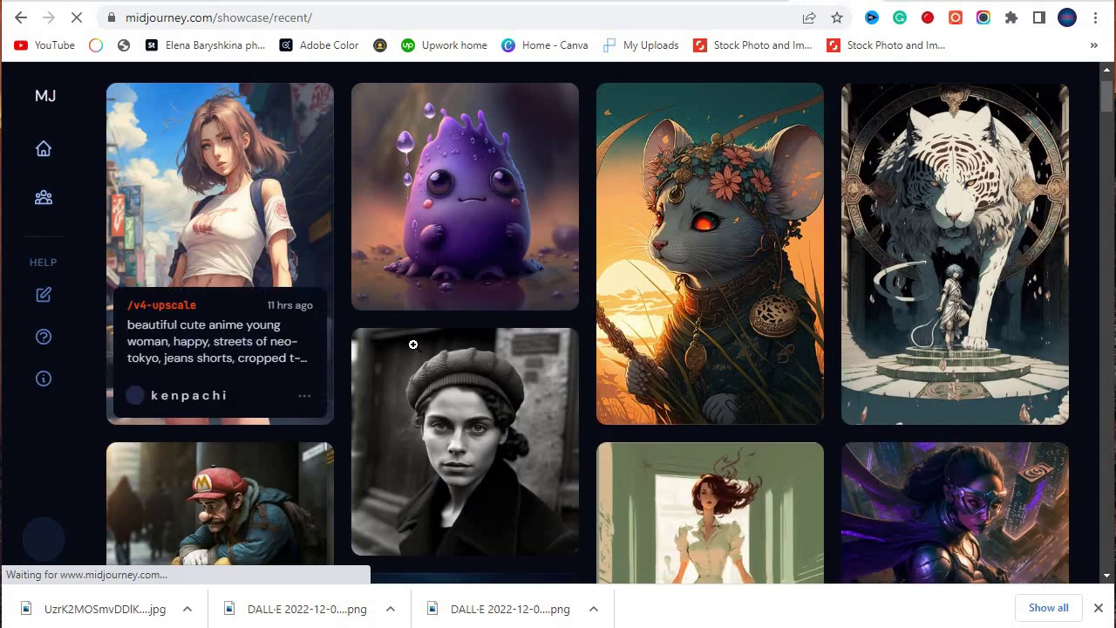
- Browse the recent Community Showcase images and view the prompts of several, including the Iron Man and futuristic knight images
{"action": "scroll", "coordinate": [628, 314], "scroll_direction": "down", "scroll_amount": 2}
{"action": "scroll", "coordinate": [484, 279], "scroll_direction": "up", "scroll_amount": 2}
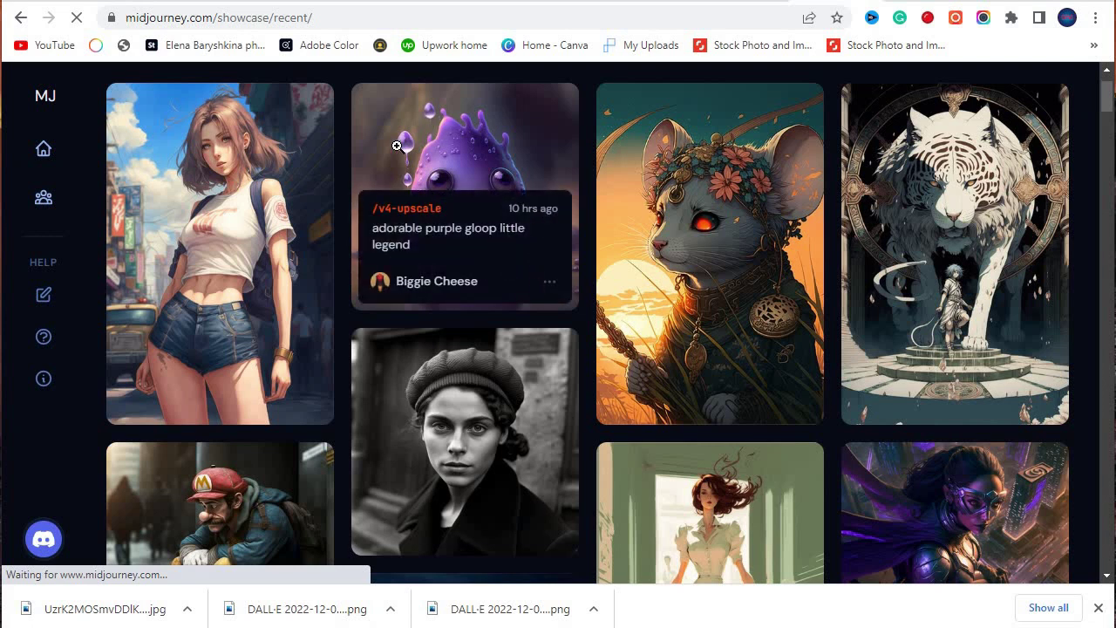
{"action": "scroll", "coordinate": [812, 293], "scroll_direction": "down", "scroll_amount": 10}
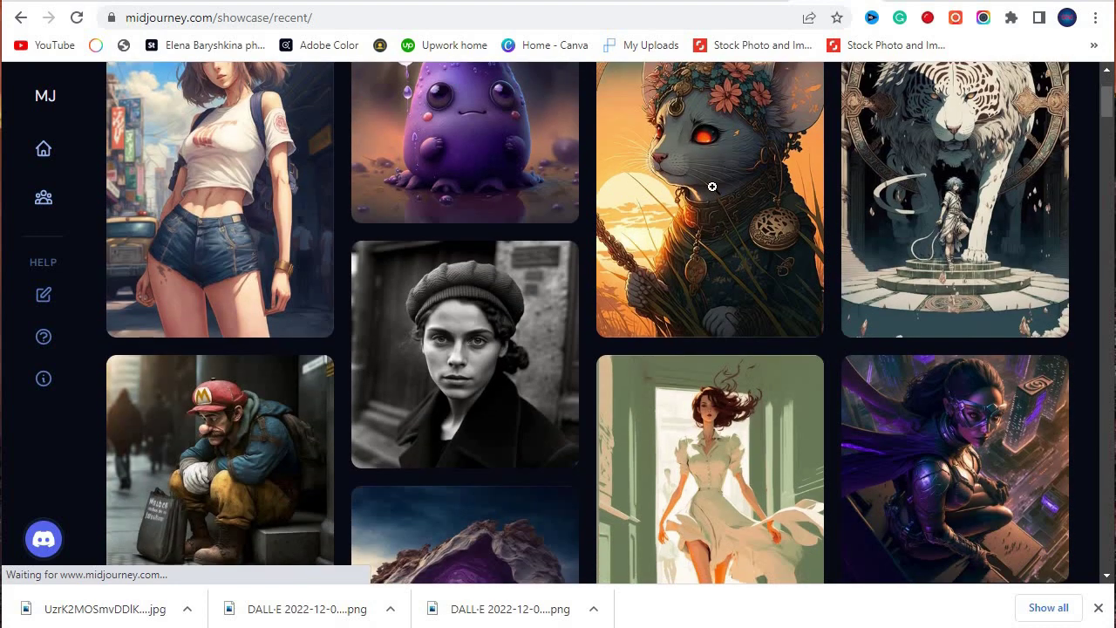
{"action": "scroll", "coordinate": [963, 270], "scroll_direction": "up", "scroll_amount": 1}
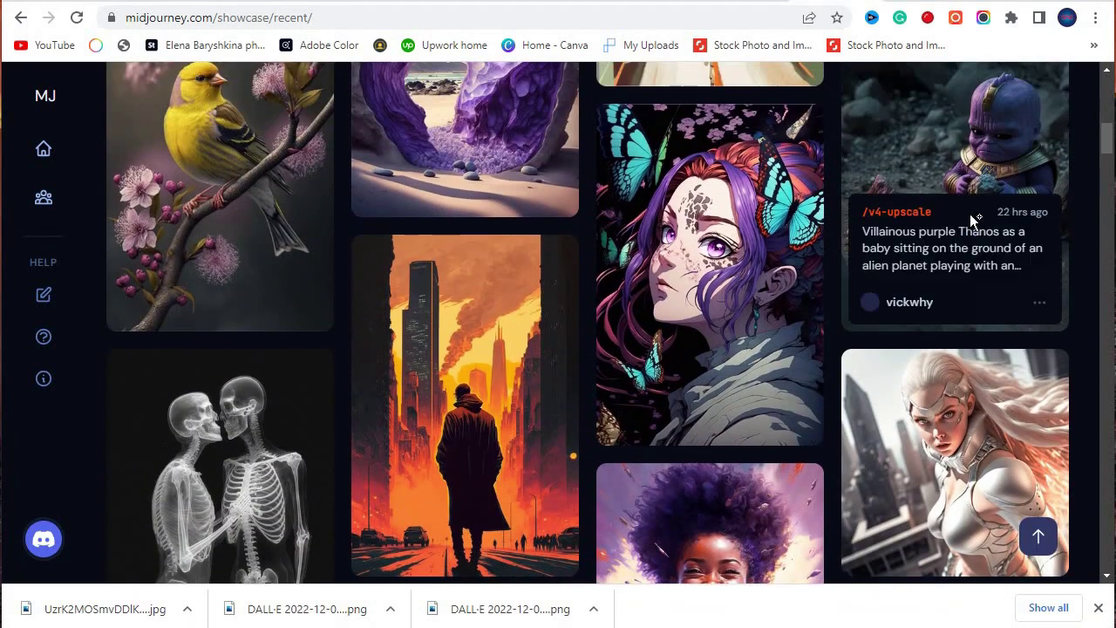
{"action": "scroll", "coordinate": [574, 300], "scroll_direction": "down", "scroll_amount": 15}
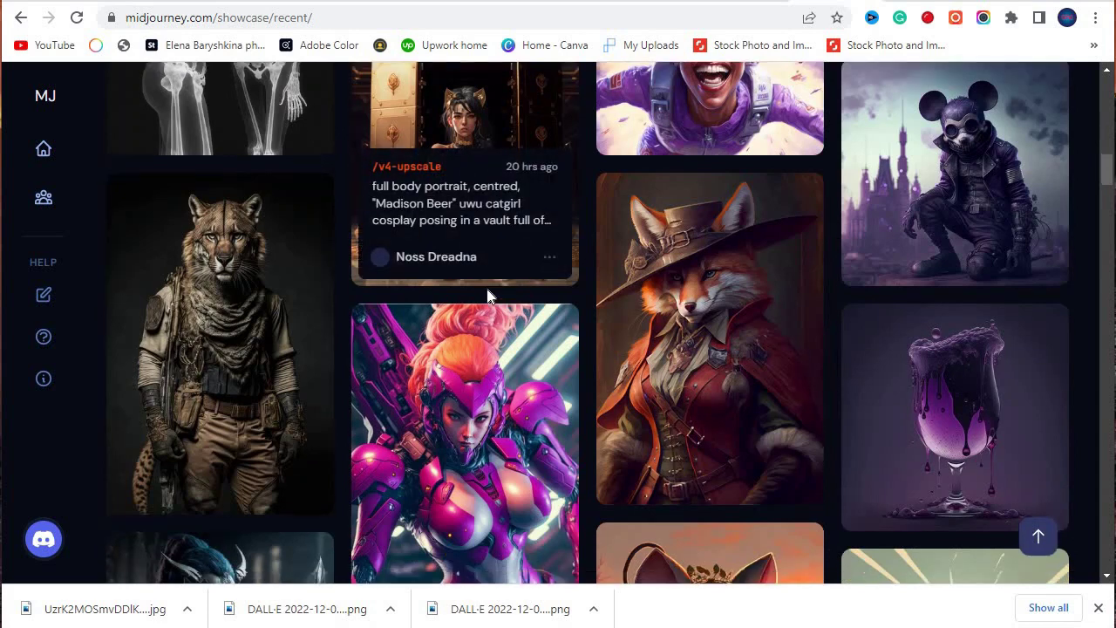
{"action": "scroll", "coordinate": [589, 338], "scroll_direction": "down", "scroll_amount": 4}
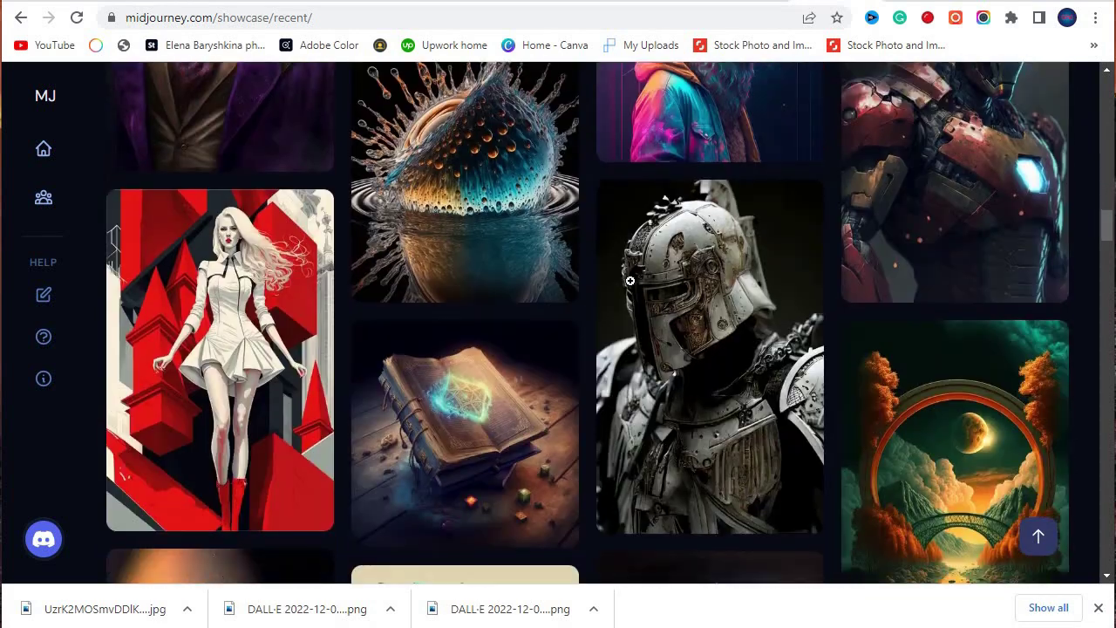
{"action": "scroll", "coordinate": [1028, 249], "scroll_direction": "up", "scroll_amount": 1}
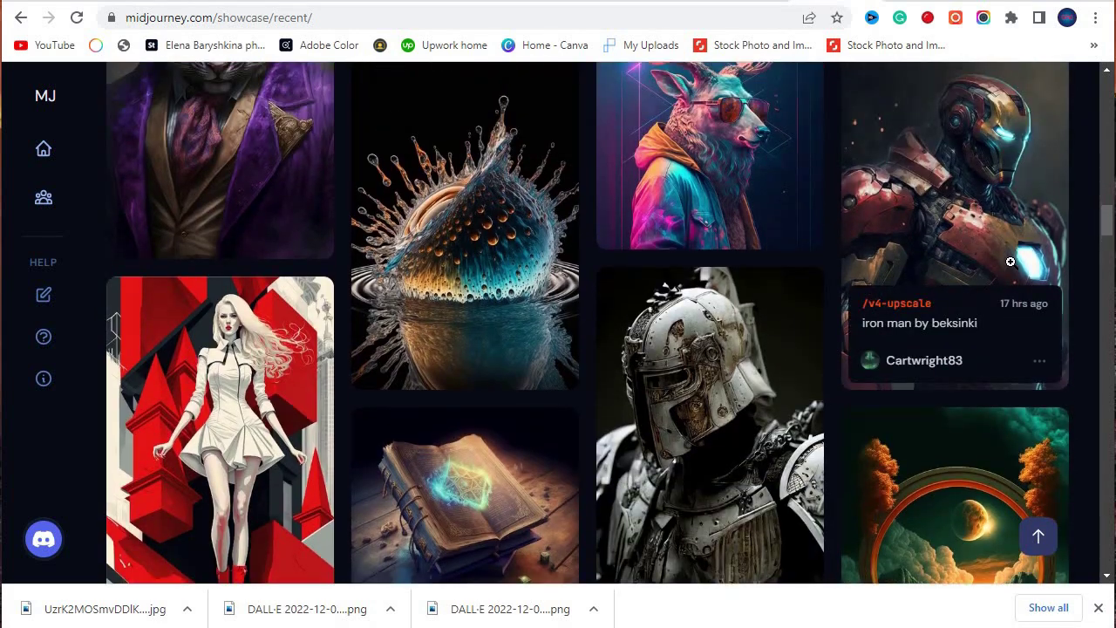
{"action": "scroll", "coordinate": [719, 349], "scroll_direction": "down", "scroll_amount": 2}
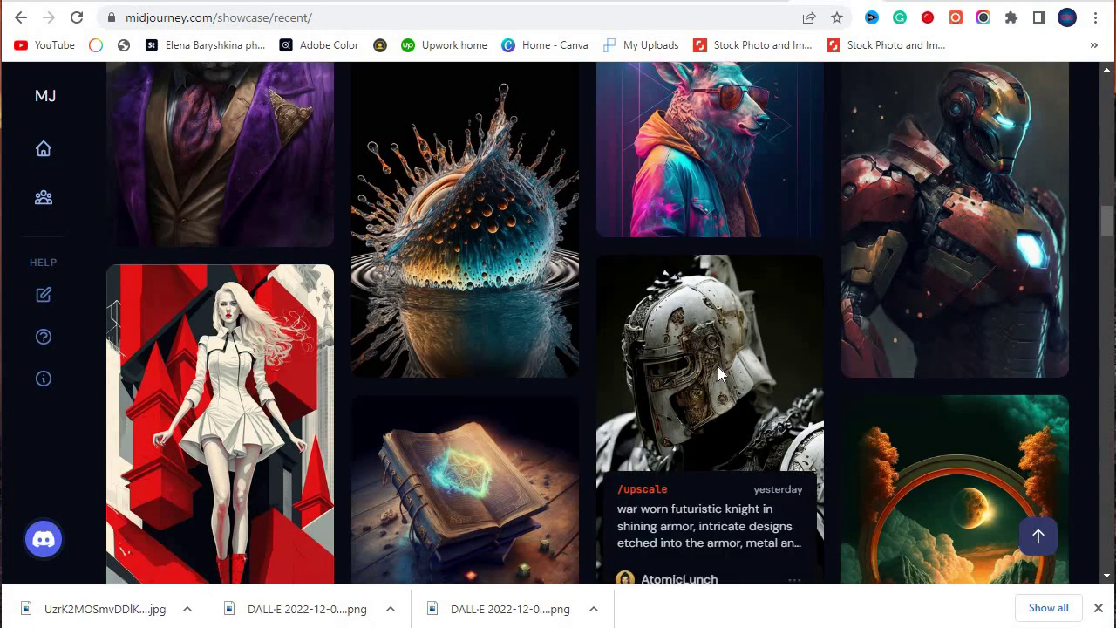
{"action": "mouse_move", "coordinate": [663, 300]}
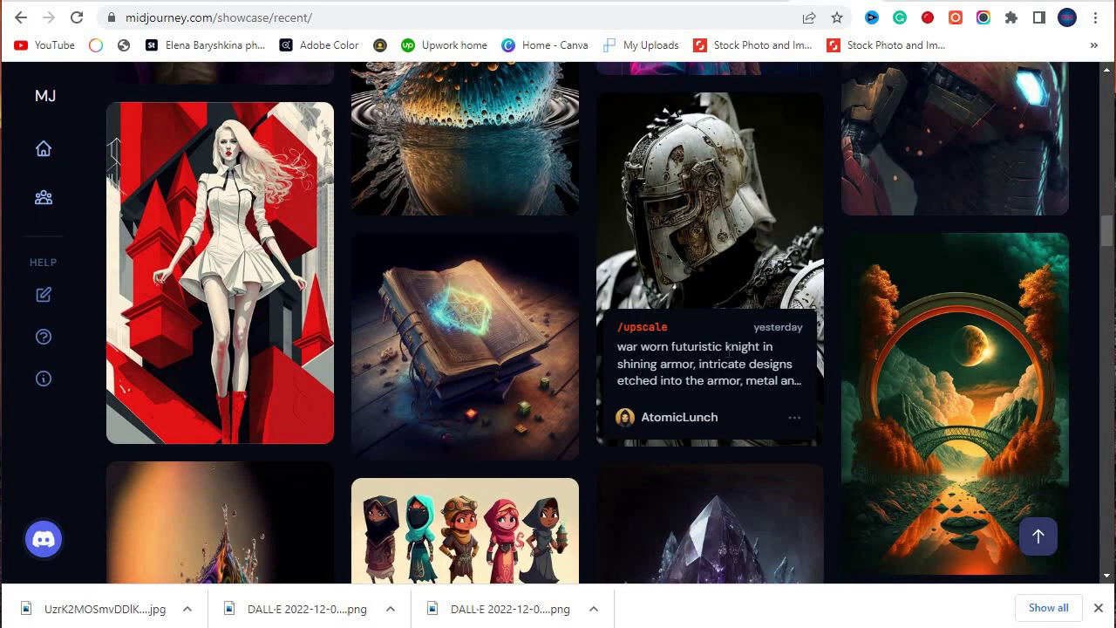
{"action": "scroll", "coordinate": [744, 362], "scroll_direction": "down", "scroll_amount": 8}
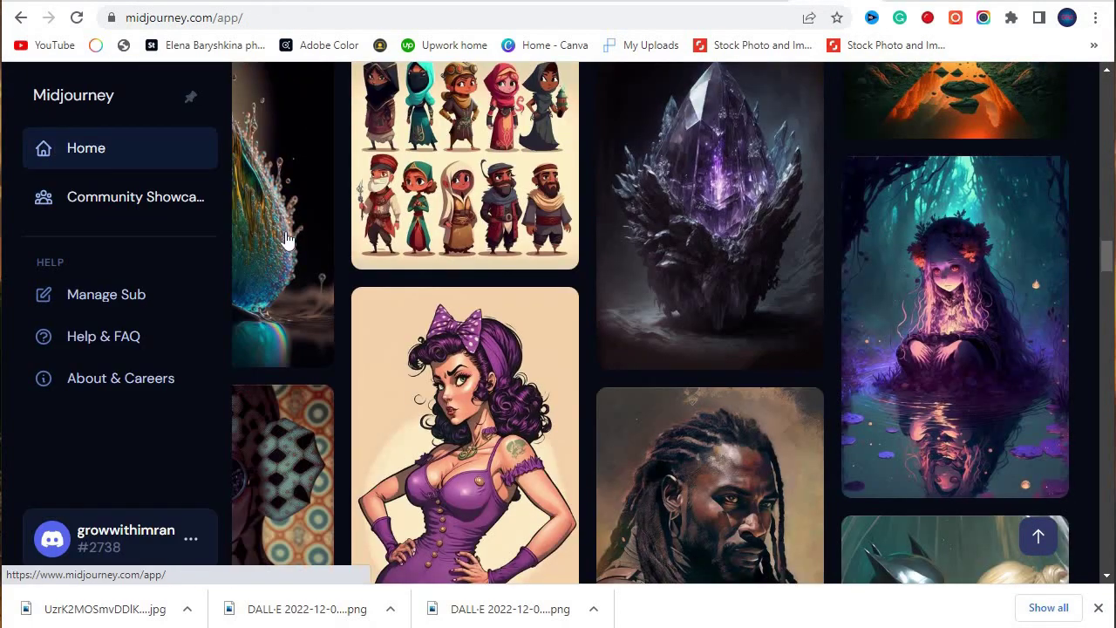
- Return to the Midjourney home page, open the subscription plans and review the membership options and FAQ
{"action": "left_click", "coordinate": [44, 148]}
{"action": "scroll", "coordinate": [384, 410], "scroll_direction": "down", "scroll_amount": 3}
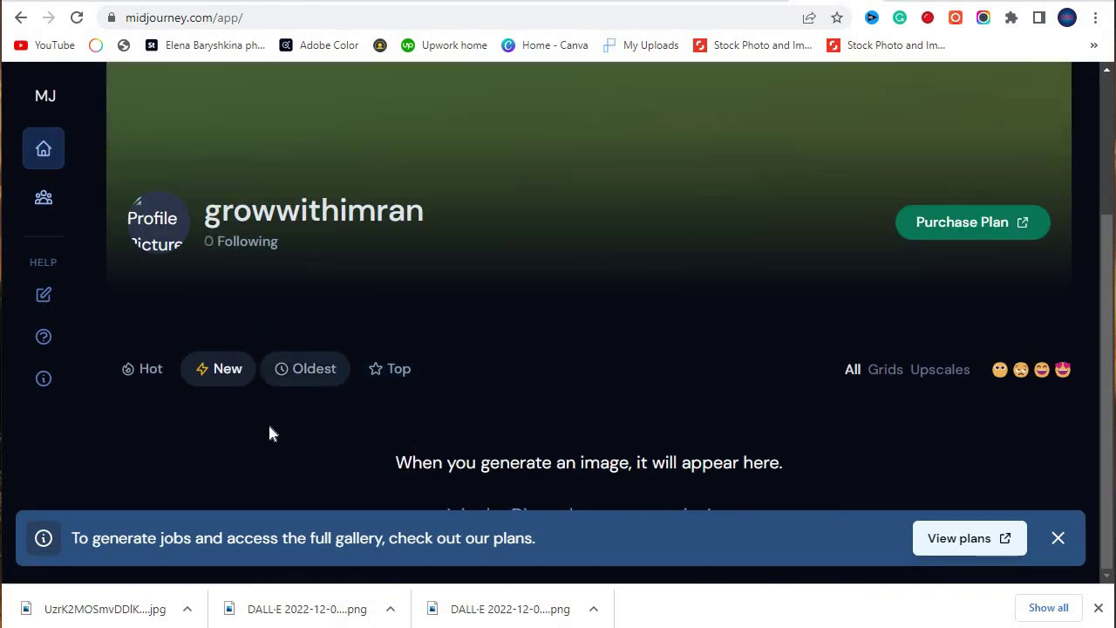
{"action": "left_click", "coordinate": [968, 538]}
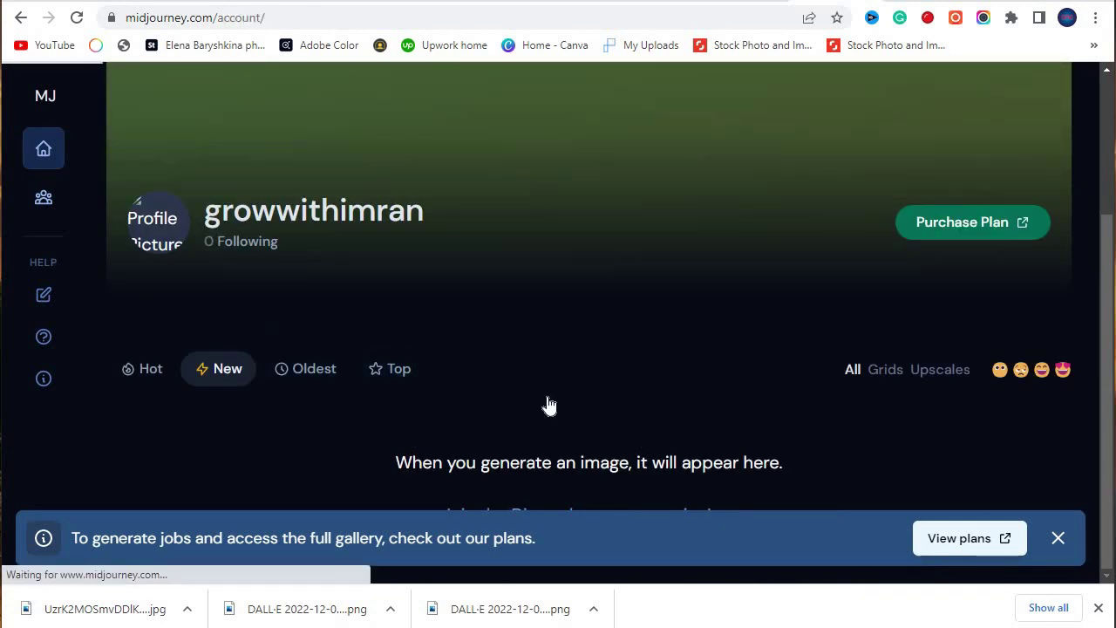
{"action": "scroll", "coordinate": [373, 495], "scroll_direction": "down", "scroll_amount": 10}
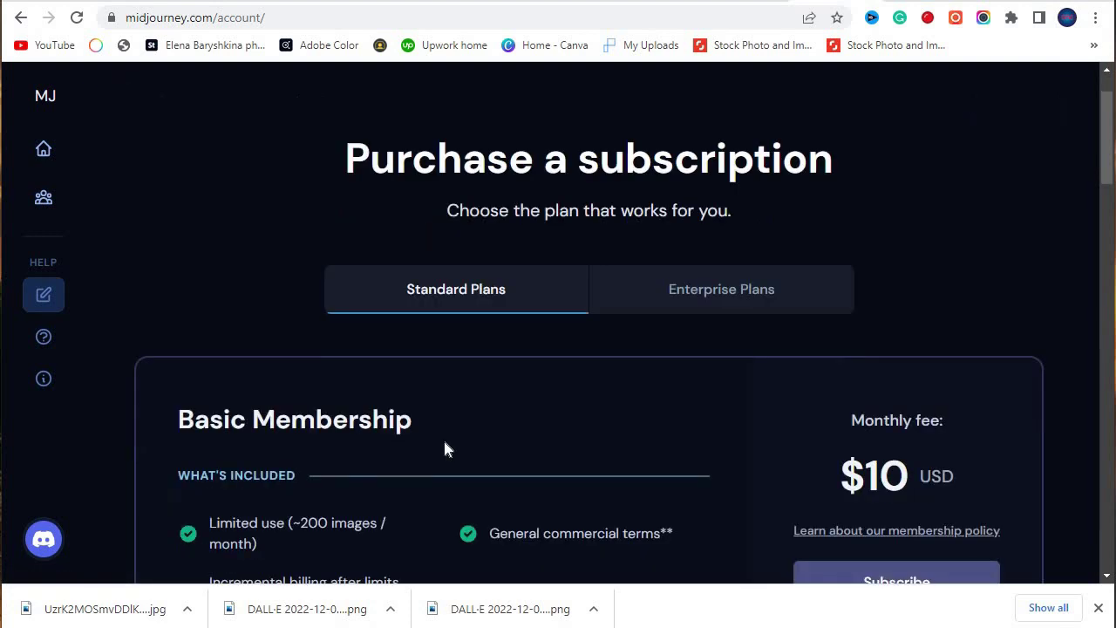
{"action": "mouse_move", "coordinate": [22, 204]}
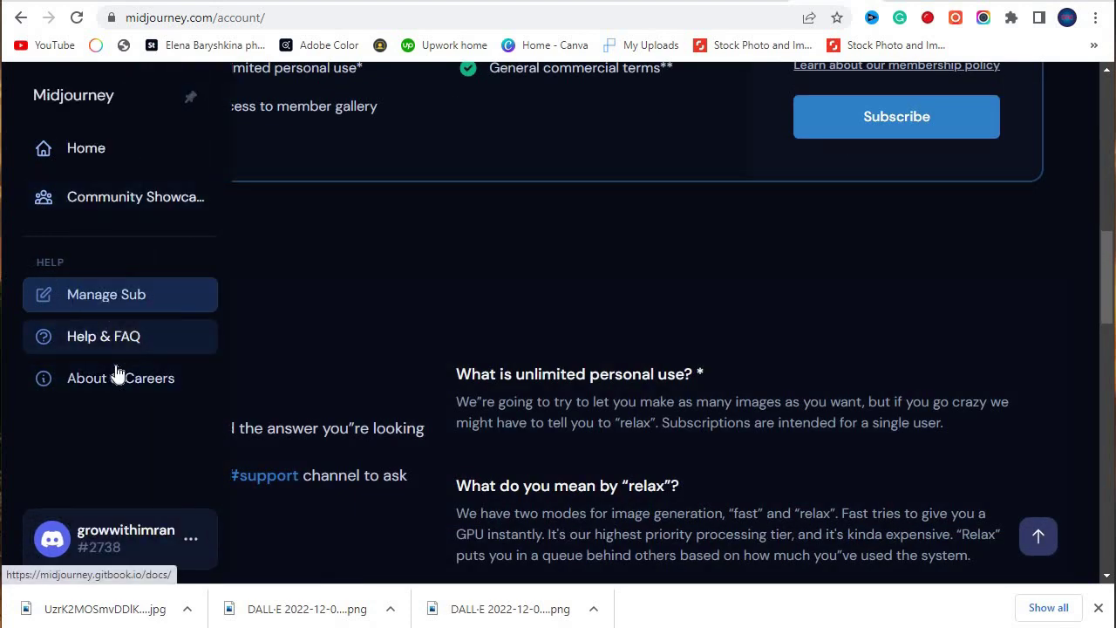
{"action": "left_click", "coordinate": [112, 375]}
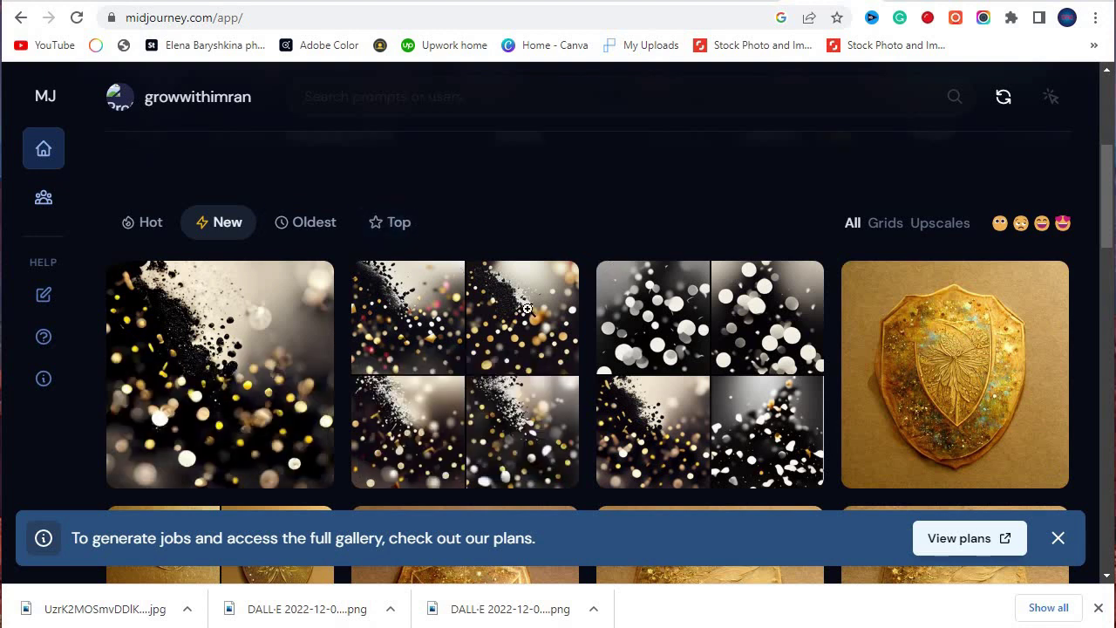
- Review the account's own generated images on the Midjourney home page, and browse the images and prompts in Discord's newbies-3 channel
{"action": "scroll", "coordinate": [692, 452], "scroll_direction": "down", "scroll_amount": 1}
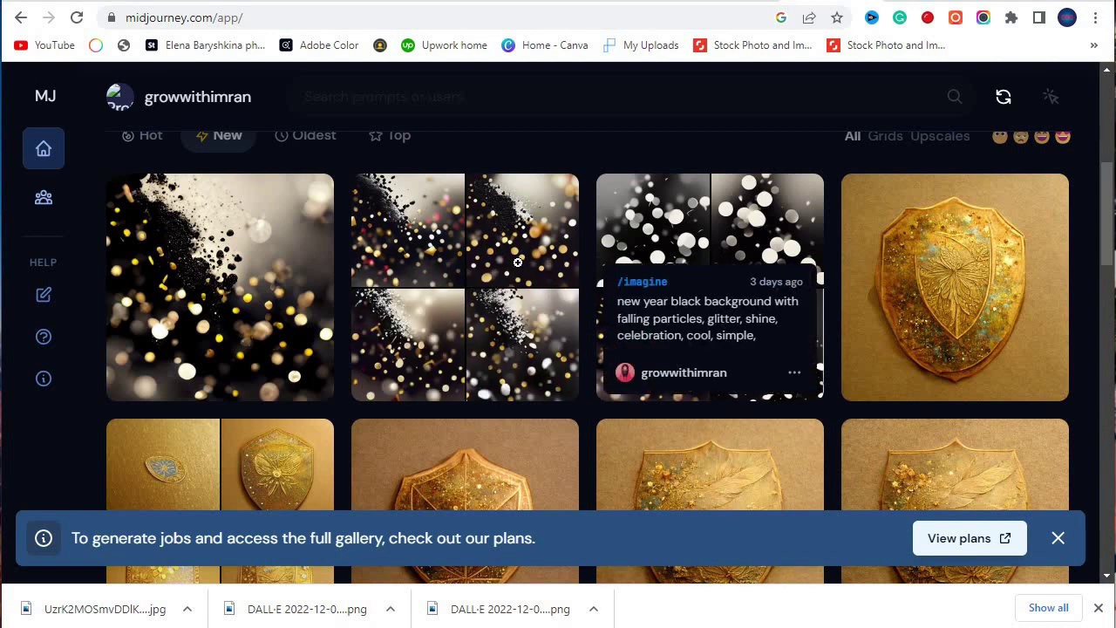
{"action": "scroll", "coordinate": [532, 114], "scroll_direction": "down", "scroll_amount": 7}
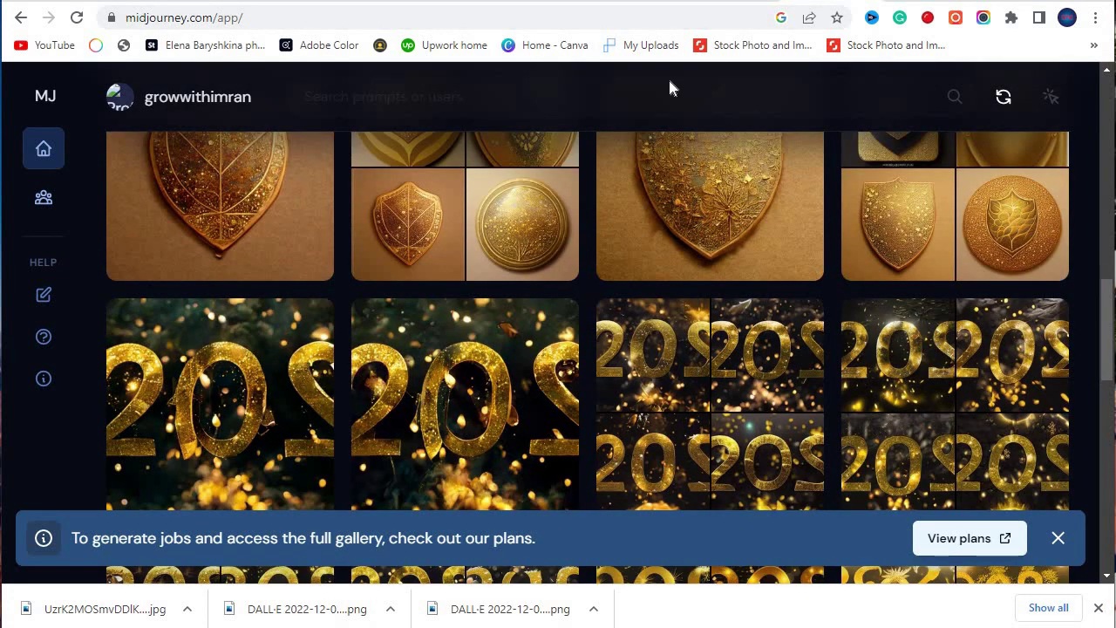
{"action": "key", "text": "ctrl+Tab"}
{"action": "scroll", "coordinate": [488, 270], "scroll_direction": "up", "scroll_amount": 10}
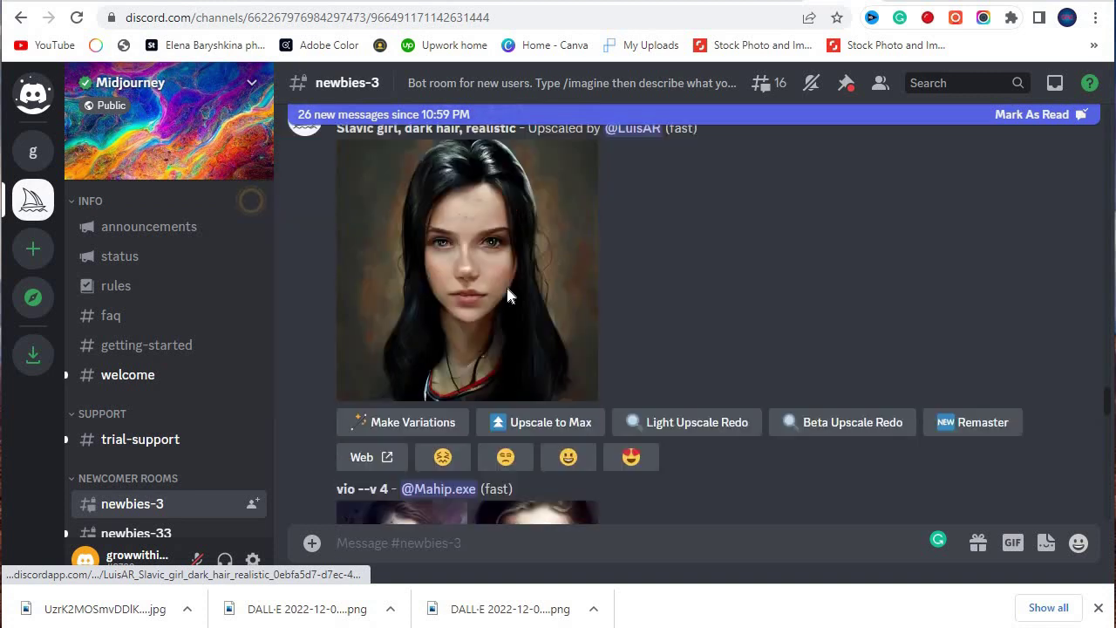
{"action": "scroll", "coordinate": [486, 334], "scroll_direction": "down", "scroll_amount": 3}
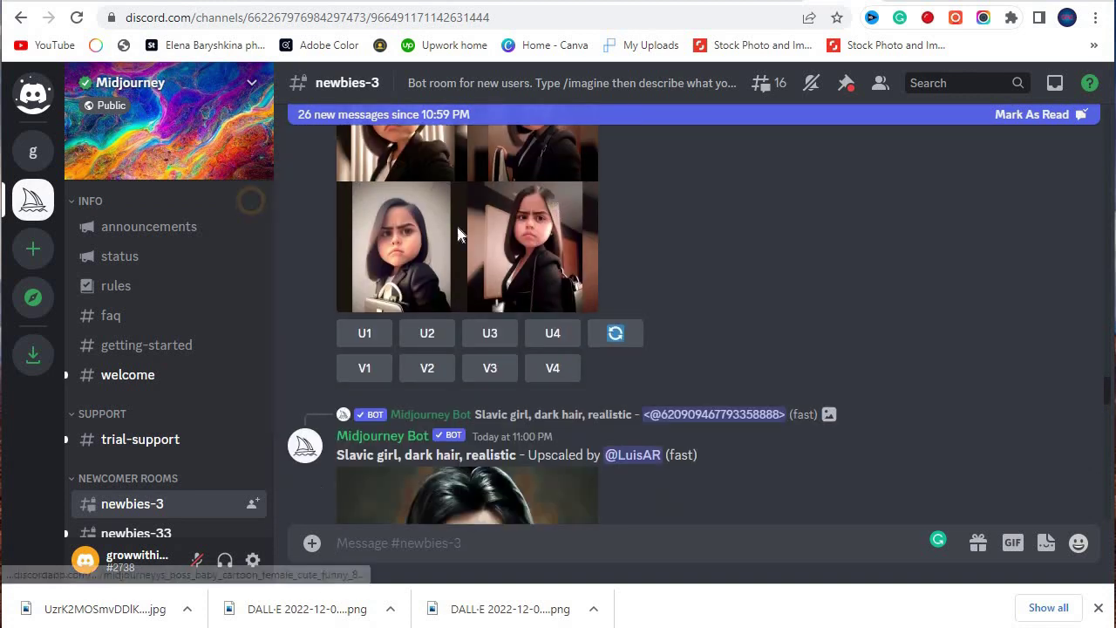
{"action": "scroll", "coordinate": [543, 250], "scroll_direction": "down", "scroll_amount": 3}
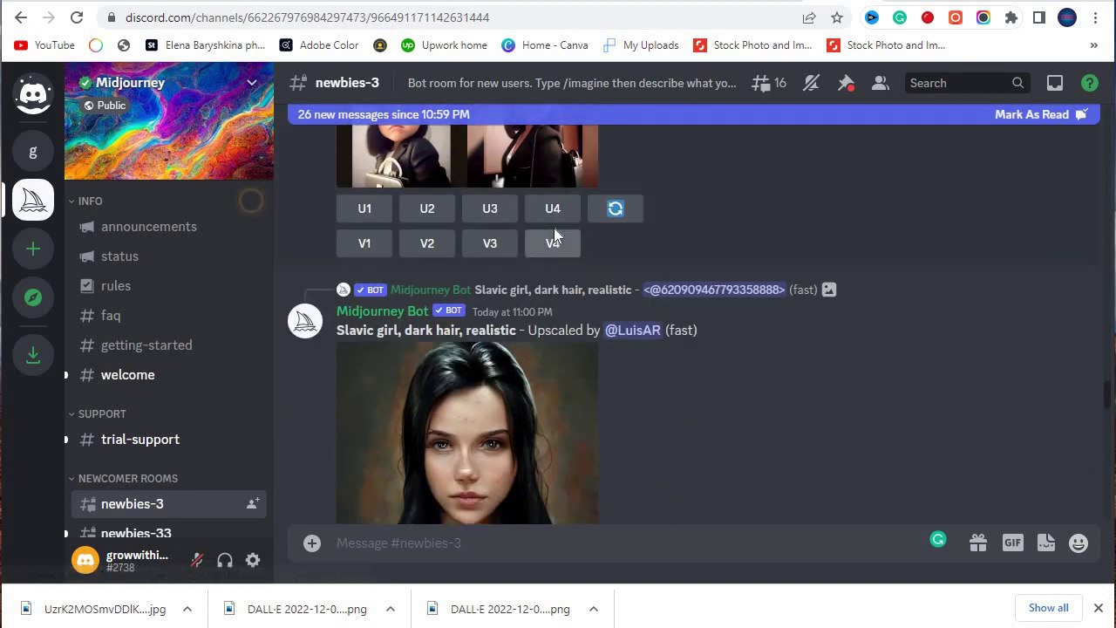
{"action": "scroll", "coordinate": [680, 328], "scroll_direction": "up", "scroll_amount": 3}
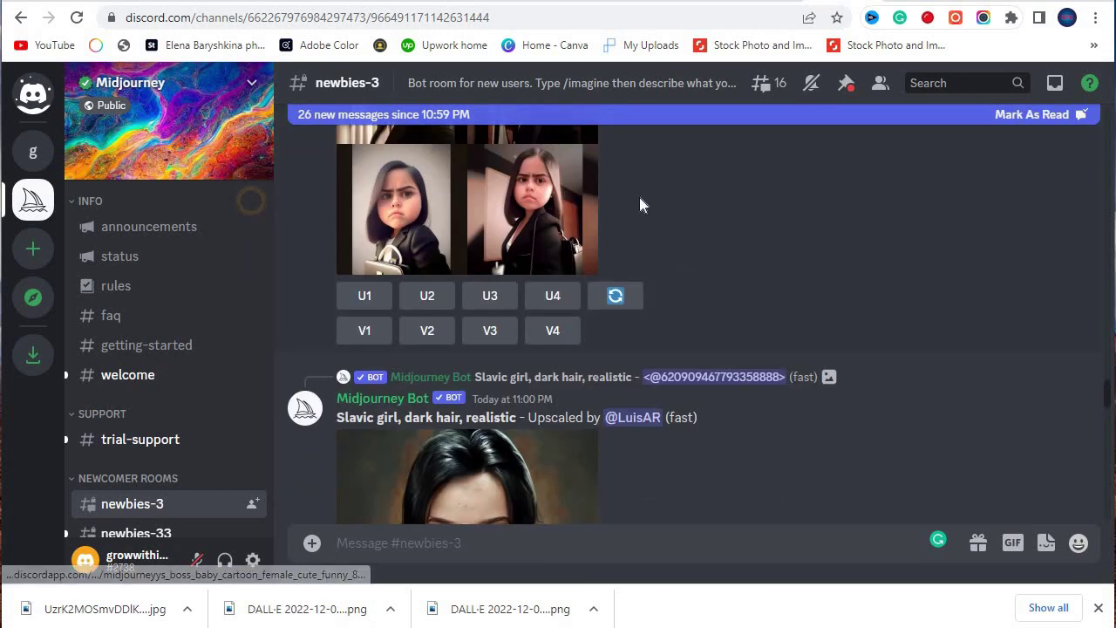
{"action": "scroll", "coordinate": [643, 204], "scroll_direction": "up", "scroll_amount": 6}
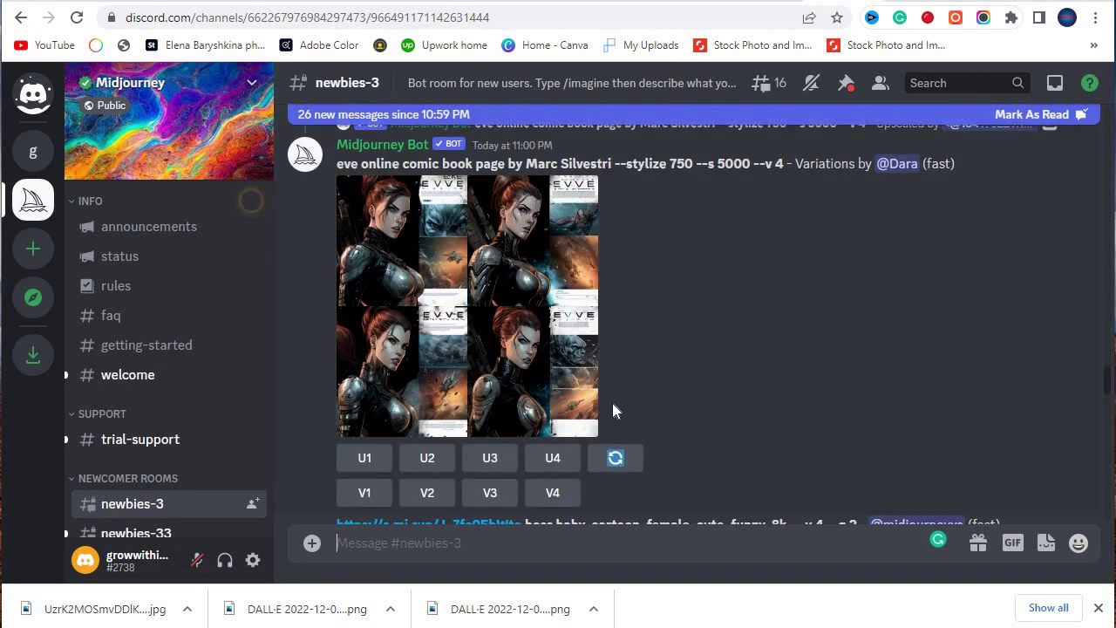
{"action": "scroll", "coordinate": [613, 409], "scroll_direction": "down", "scroll_amount": 6}
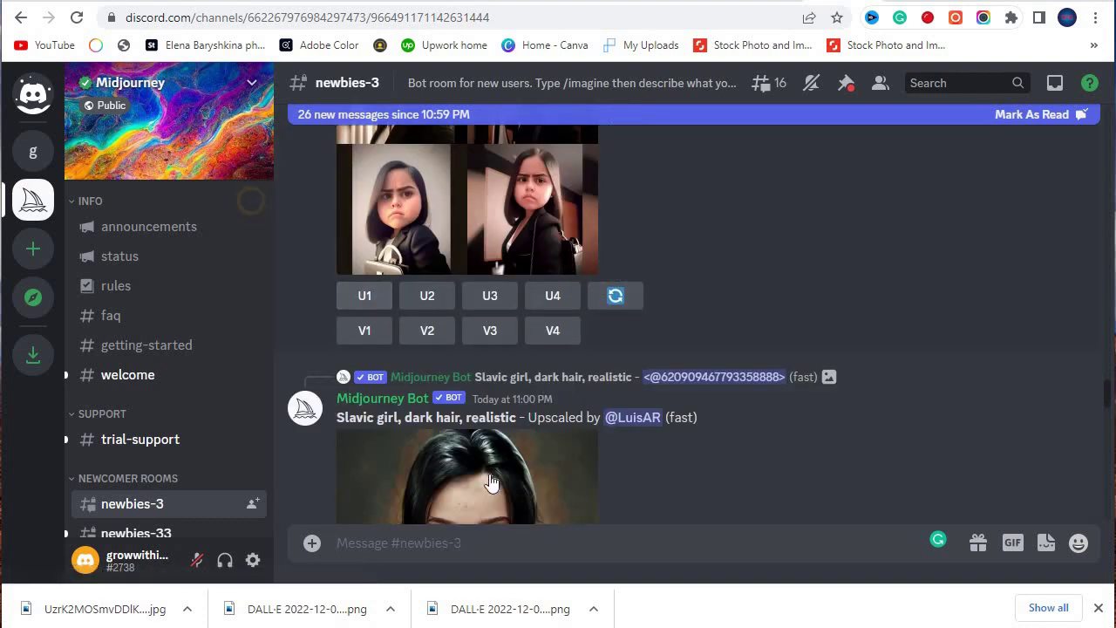
{"action": "scroll", "coordinate": [495, 348], "scroll_direction": "down", "scroll_amount": 3}
{"action": "scroll", "coordinate": [498, 341], "scroll_direction": "up", "scroll_amount": 5}
{"action": "scroll", "coordinate": [655, 393], "scroll_direction": "up", "scroll_amount": 15}
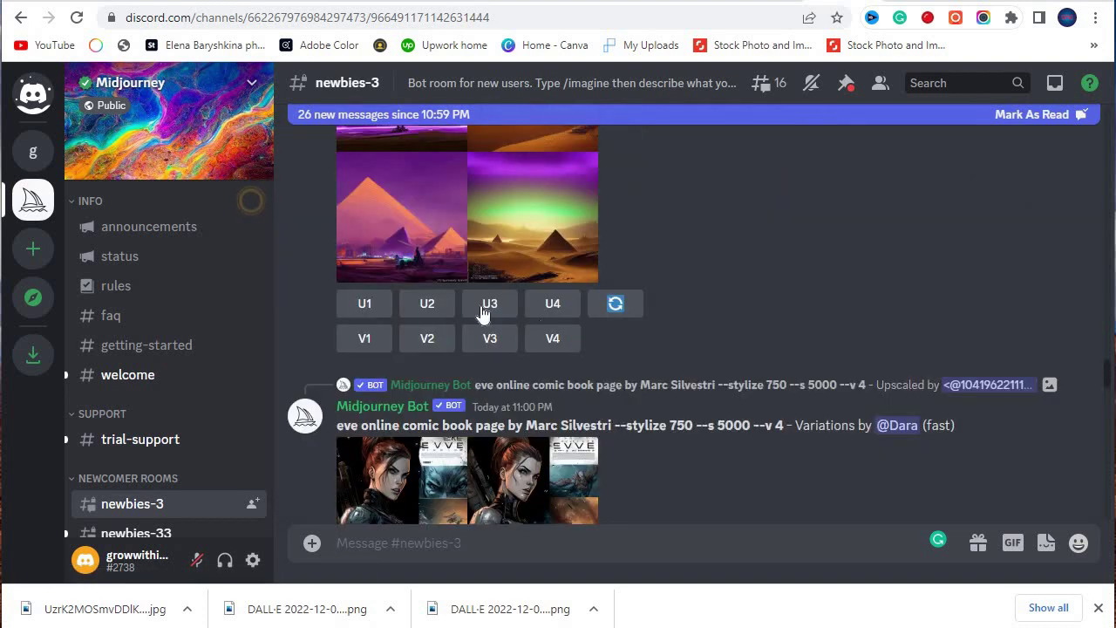
{"action": "scroll", "coordinate": [507, 294], "scroll_direction": "up", "scroll_amount": 10}
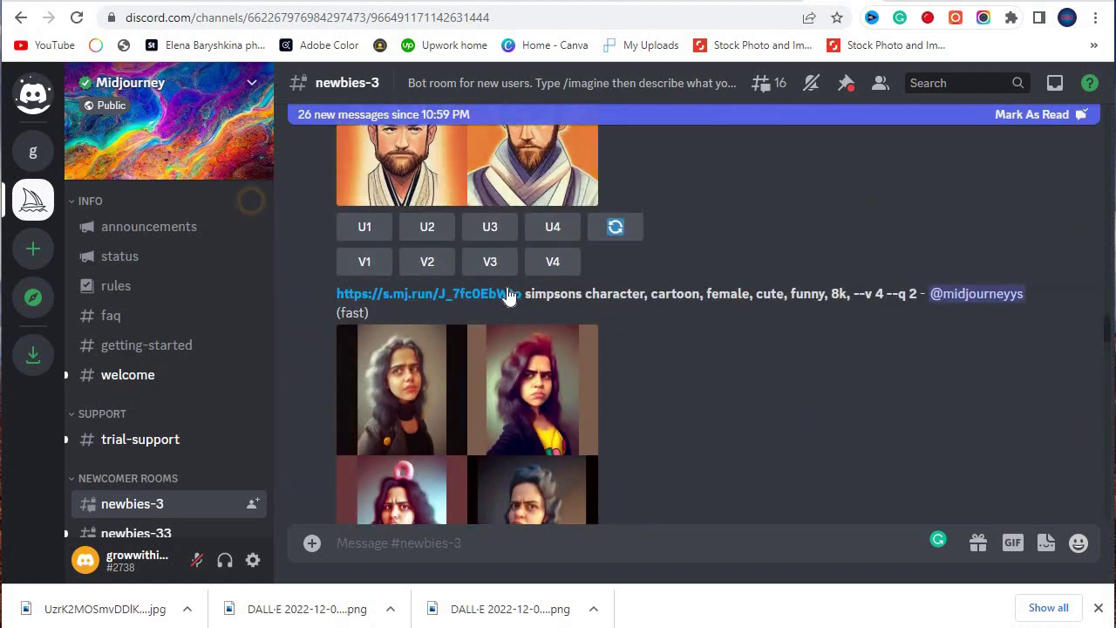
{"action": "scroll", "coordinate": [504, 366], "scroll_direction": "down", "scroll_amount": 20}
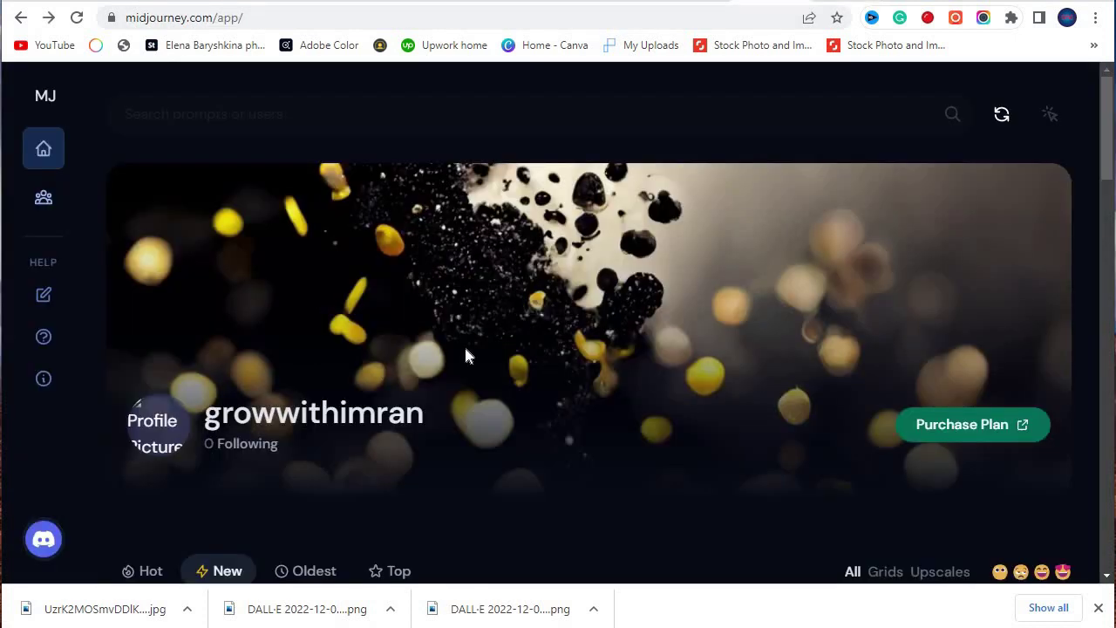
- Return to the Midjourney home page and save the upscaled new year black background image with falling particles
{"action": "scroll", "coordinate": [465, 355], "scroll_direction": "down", "scroll_amount": 6}
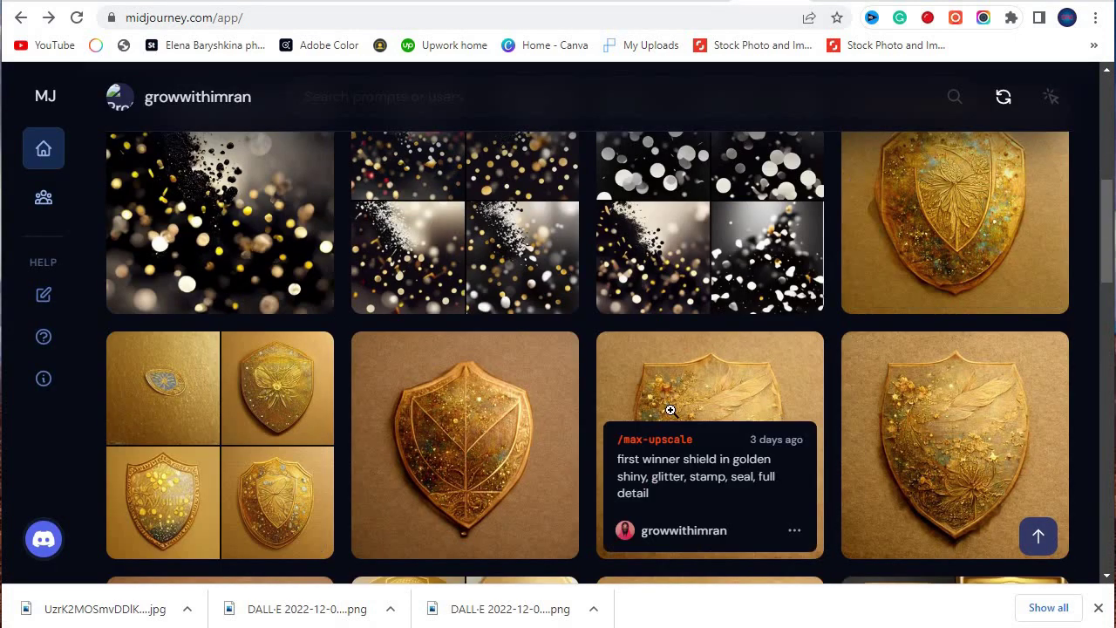
{"action": "scroll", "coordinate": [427, 377], "scroll_direction": "up", "scroll_amount": 1}
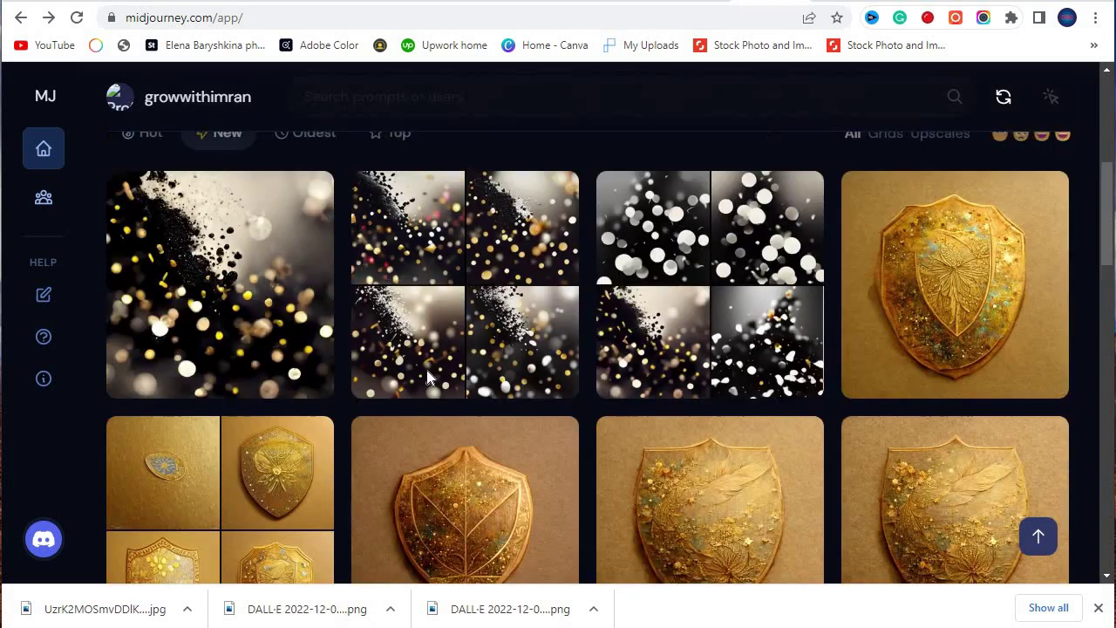
{"action": "scroll", "coordinate": [349, 375], "scroll_direction": "down", "scroll_amount": 1}
{"action": "scroll", "coordinate": [301, 400], "scroll_direction": "up", "scroll_amount": 3}
{"action": "scroll", "coordinate": [301, 399], "scroll_direction": "down", "scroll_amount": 3}
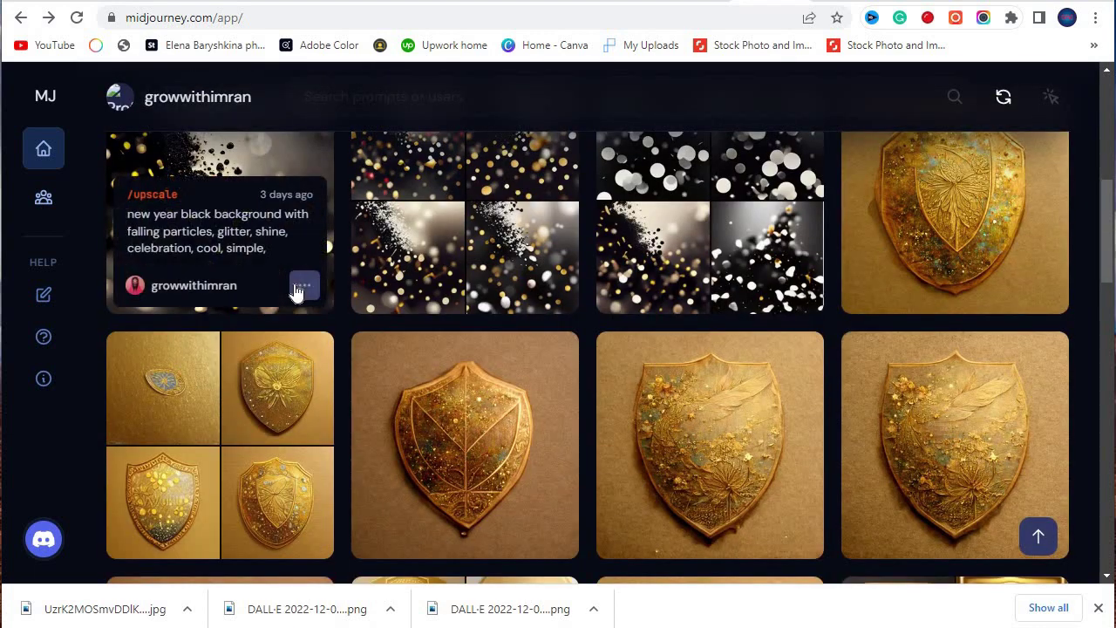
{"action": "left_click", "coordinate": [298, 291]}
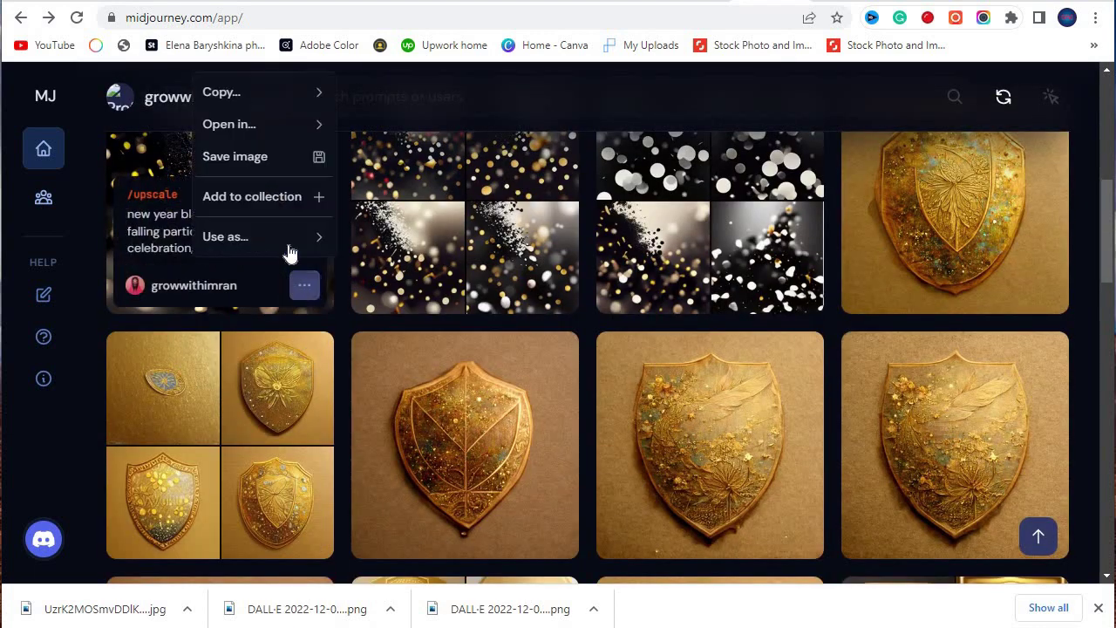
{"action": "left_click", "coordinate": [297, 158]}
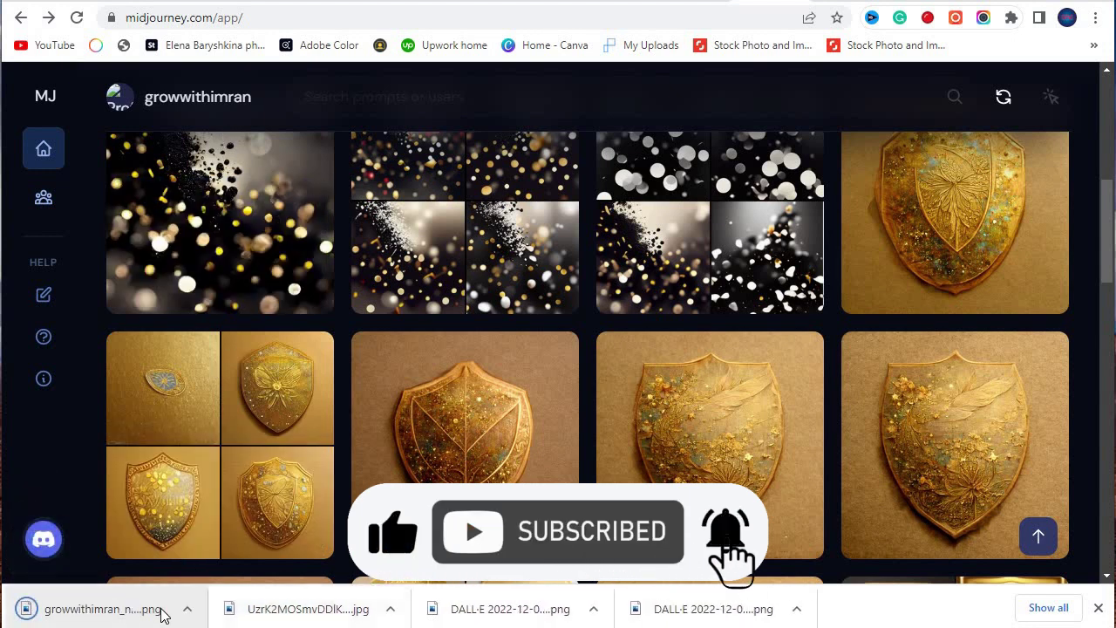
- Look over the shield and new year banner images and save the upscaled golden shield with the leaf-vein pattern
{"action": "scroll", "coordinate": [602, 375], "scroll_direction": "down", "scroll_amount": 3}
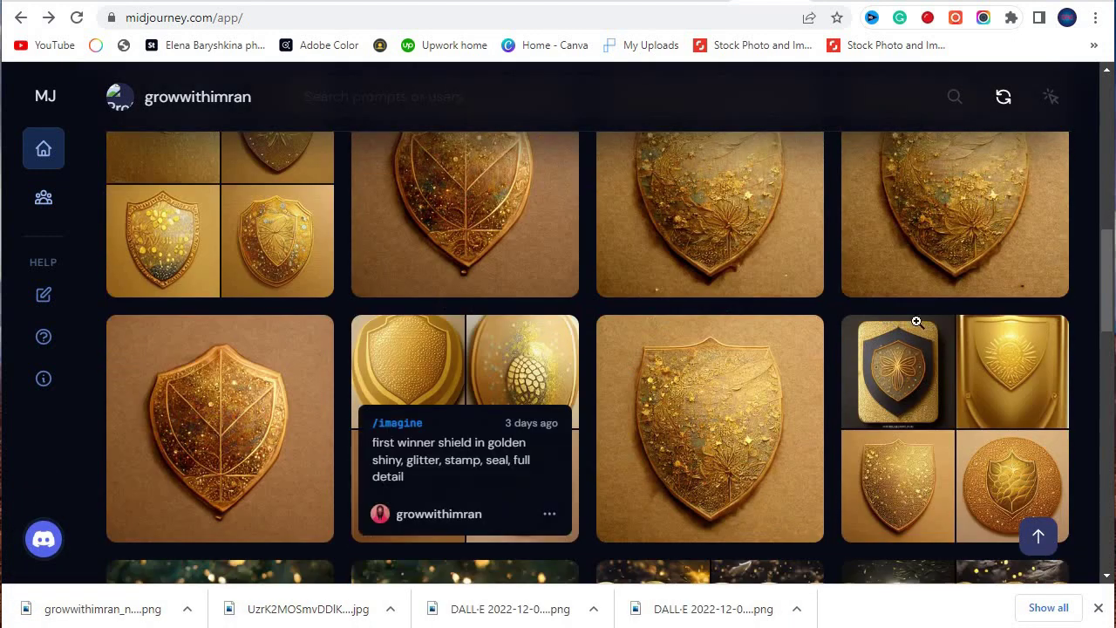
{"action": "scroll", "coordinate": [755, 308], "scroll_direction": "down", "scroll_amount": 5}
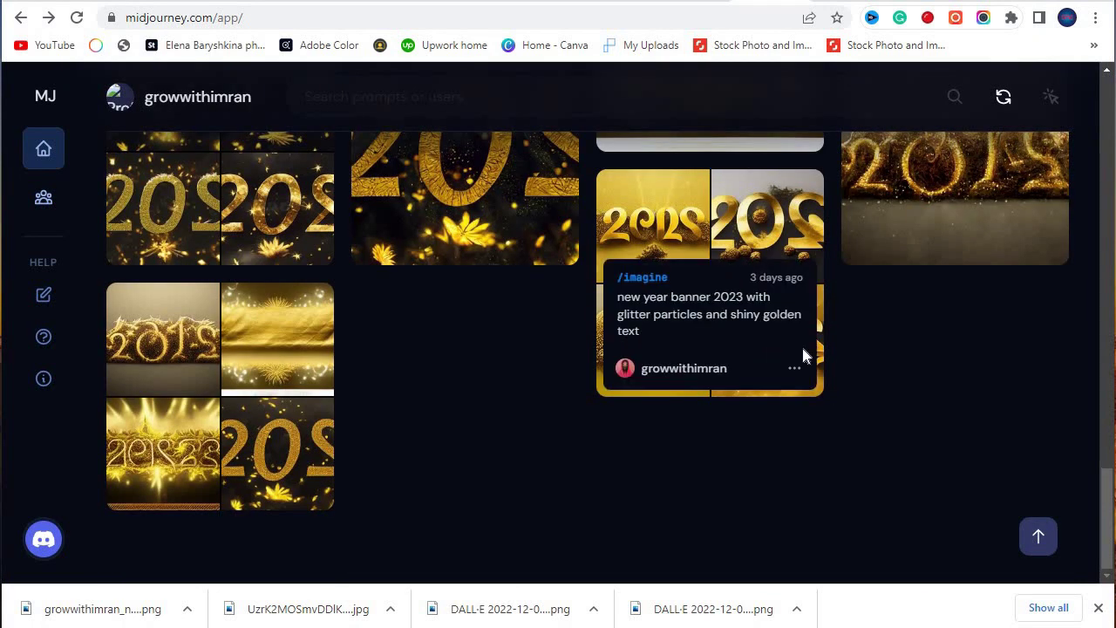
{"action": "scroll", "coordinate": [802, 349], "scroll_direction": "up", "scroll_amount": 2}
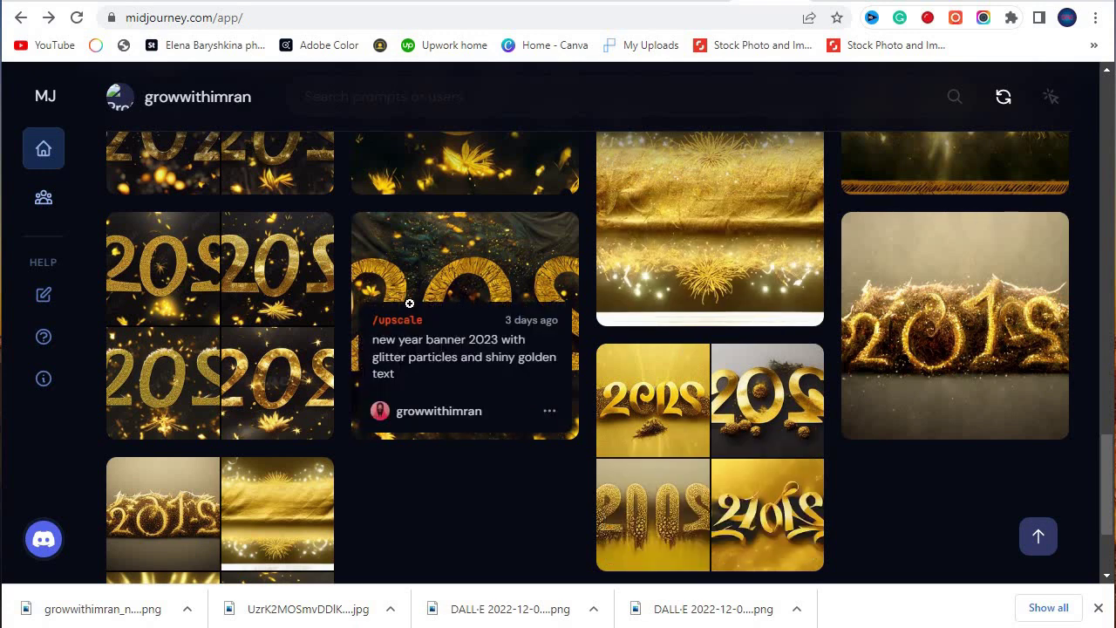
{"action": "scroll", "coordinate": [453, 290], "scroll_direction": "up", "scroll_amount": 8}
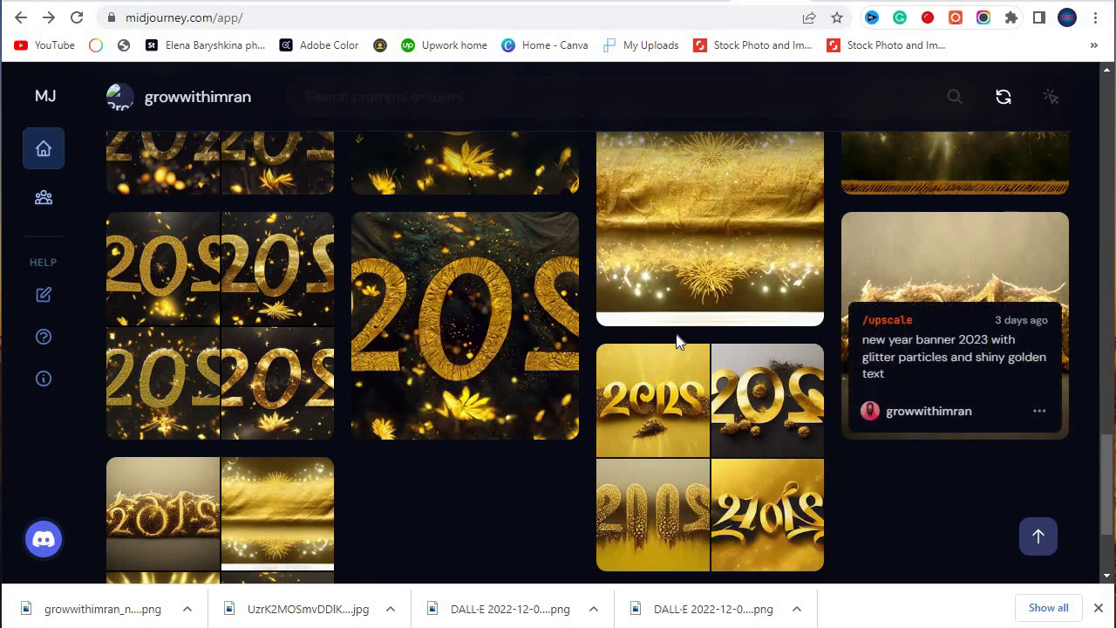
{"action": "scroll", "coordinate": [516, 251], "scroll_direction": "up", "scroll_amount": 10}
{"action": "scroll", "coordinate": [517, 251], "scroll_direction": "down", "scroll_amount": 5}
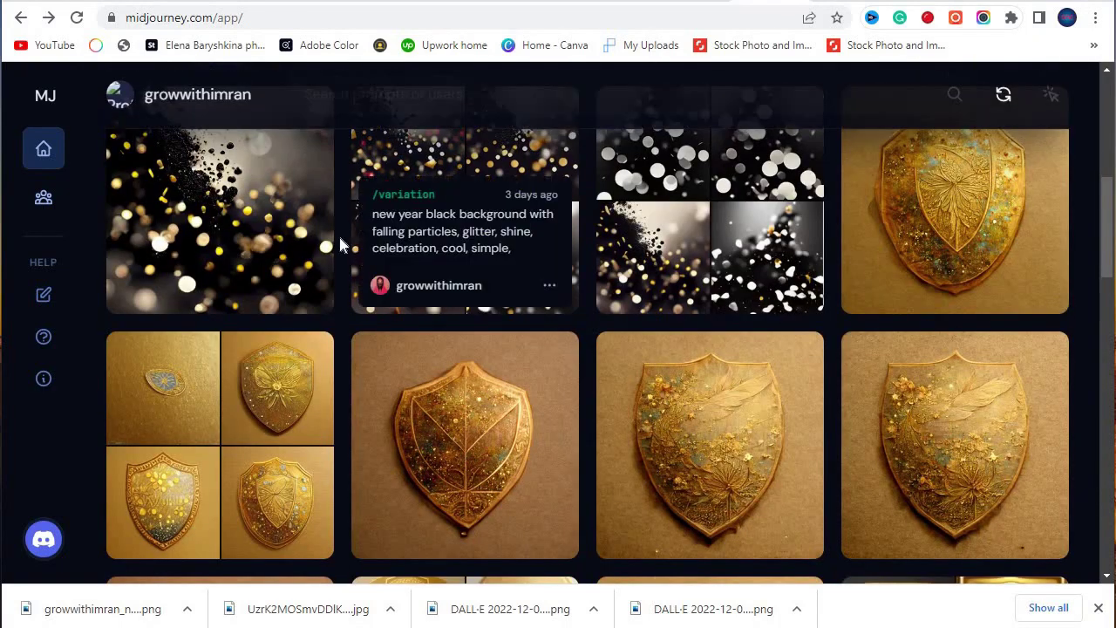
{"action": "scroll", "coordinate": [951, 326], "scroll_direction": "down", "scroll_amount": 4}
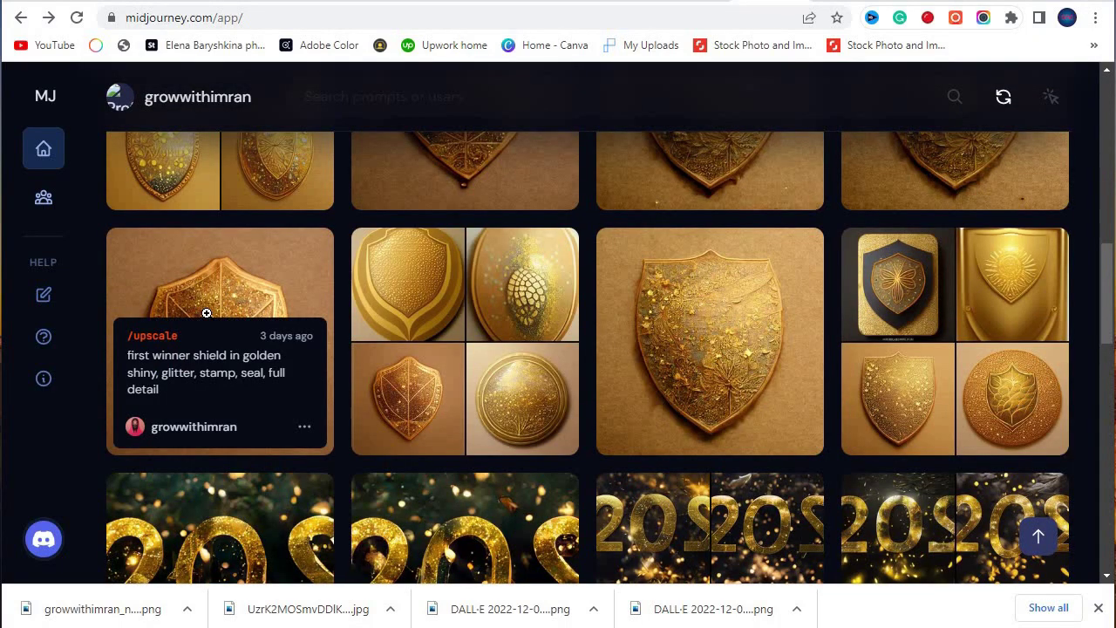
{"action": "left_click", "coordinate": [304, 429]}
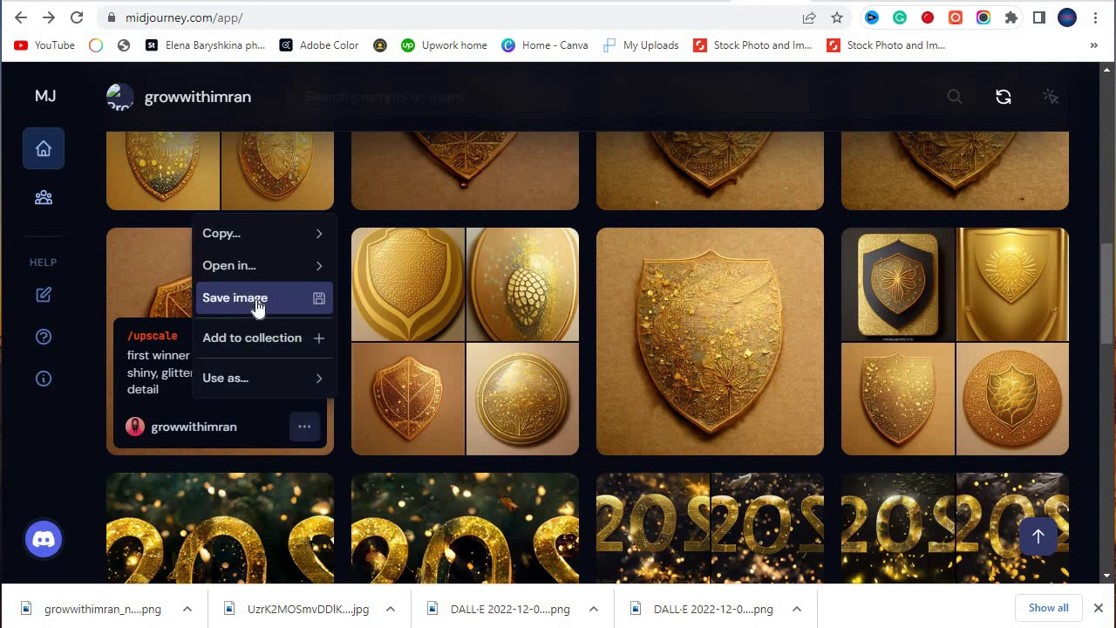
{"action": "left_click", "coordinate": [259, 299]}
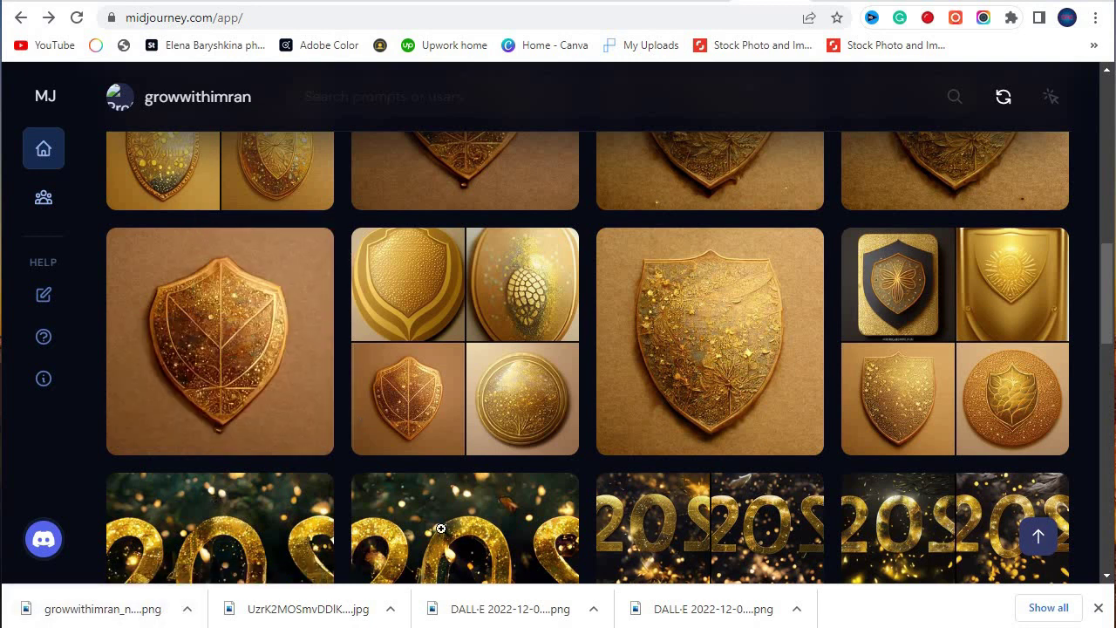
- Switch to PicWish Photo Enhancer, upload the pot image 37287635-b7ae-456b-8baa-6c80df9c698e from Downloads, and compare its original and enhanced versions
{"action": "key", "text": "alt+Tab"}
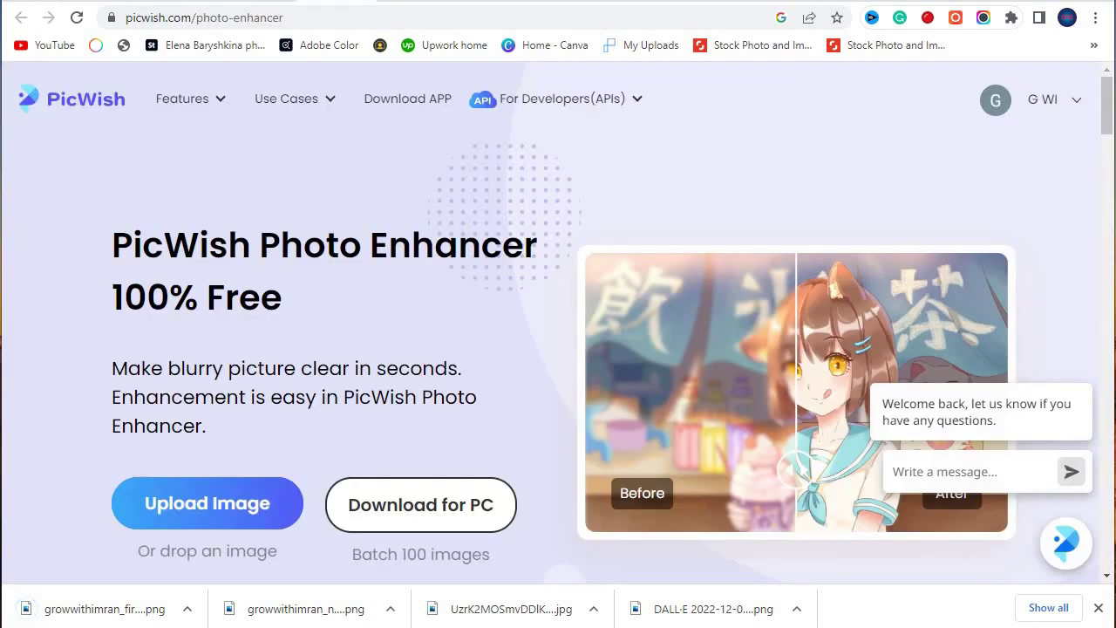
{"action": "mouse_move", "coordinate": [192, 125]}
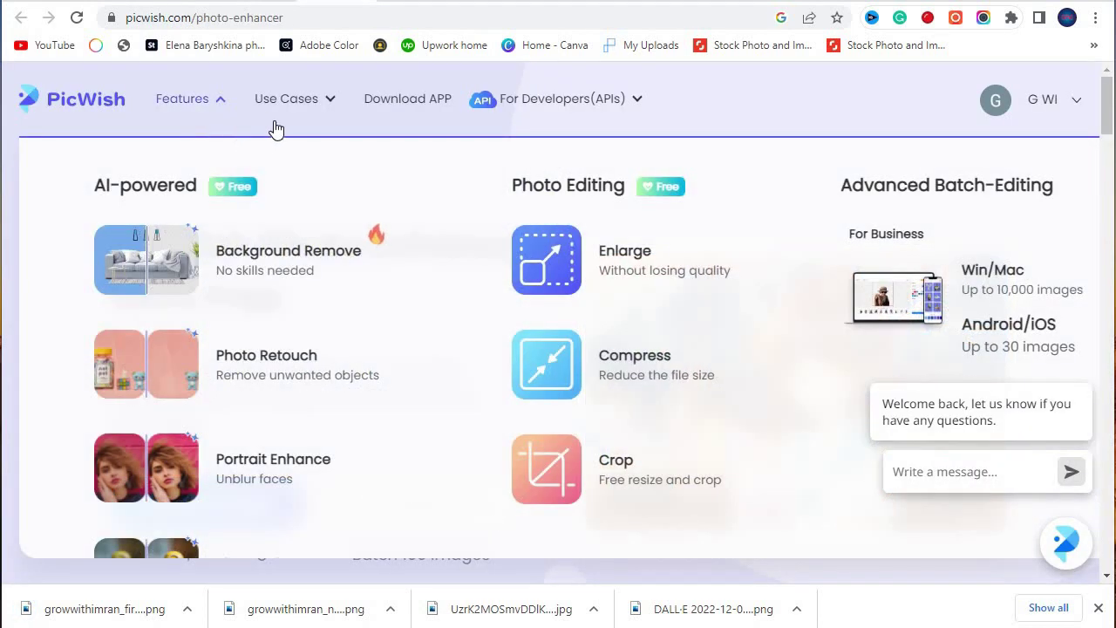
{"action": "scroll", "coordinate": [306, 394], "scroll_direction": "down", "scroll_amount": 2}
{"action": "scroll", "coordinate": [364, 369], "scroll_direction": "up", "scroll_amount": 2}
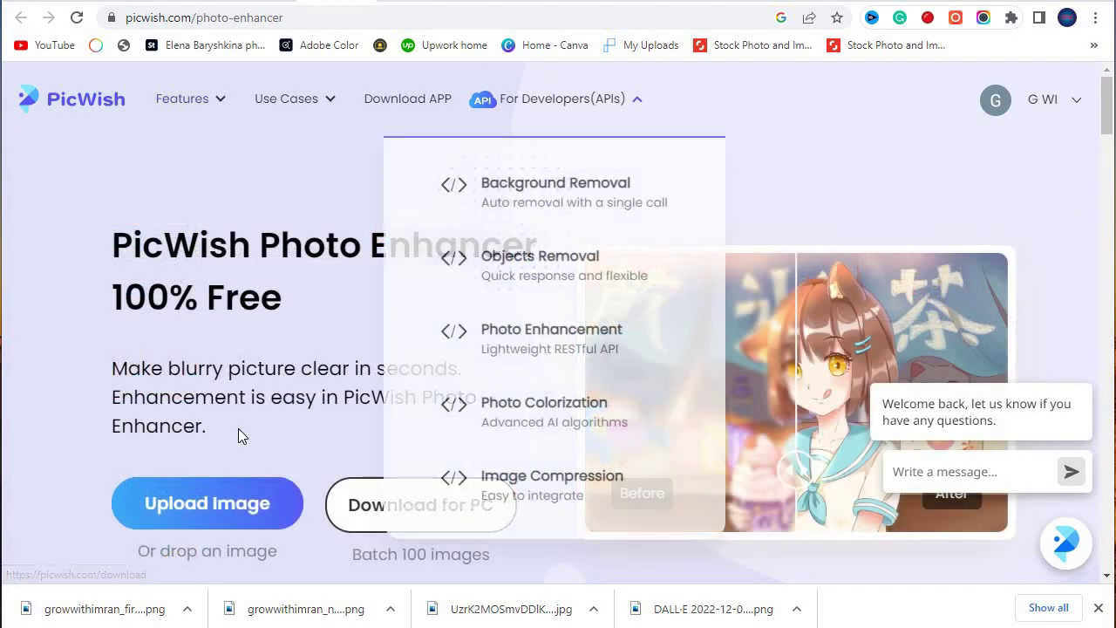
{"action": "left_click", "coordinate": [198, 488]}
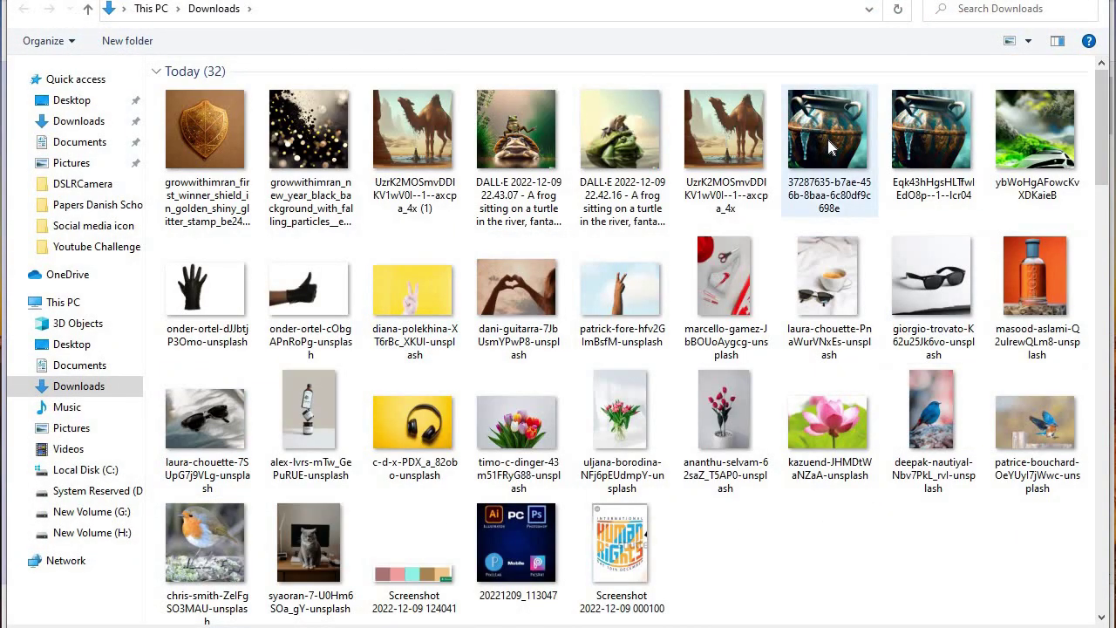
{"action": "double_click", "coordinate": [829, 144]}
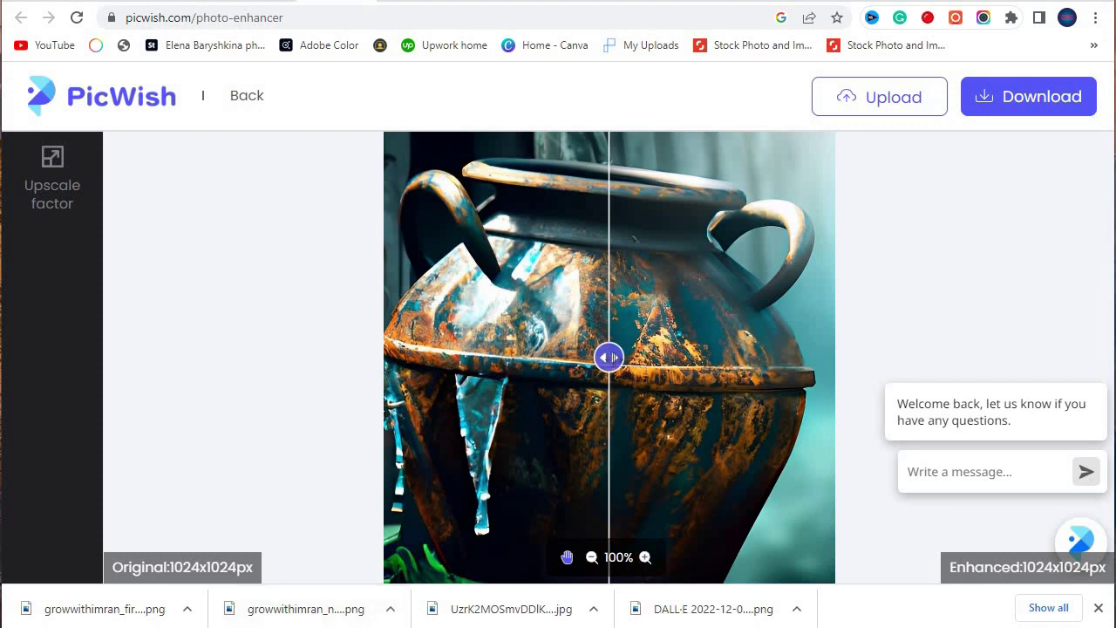
{"action": "left_click_drag", "start_coordinate": [609, 358], "coordinate": [818, 384]}
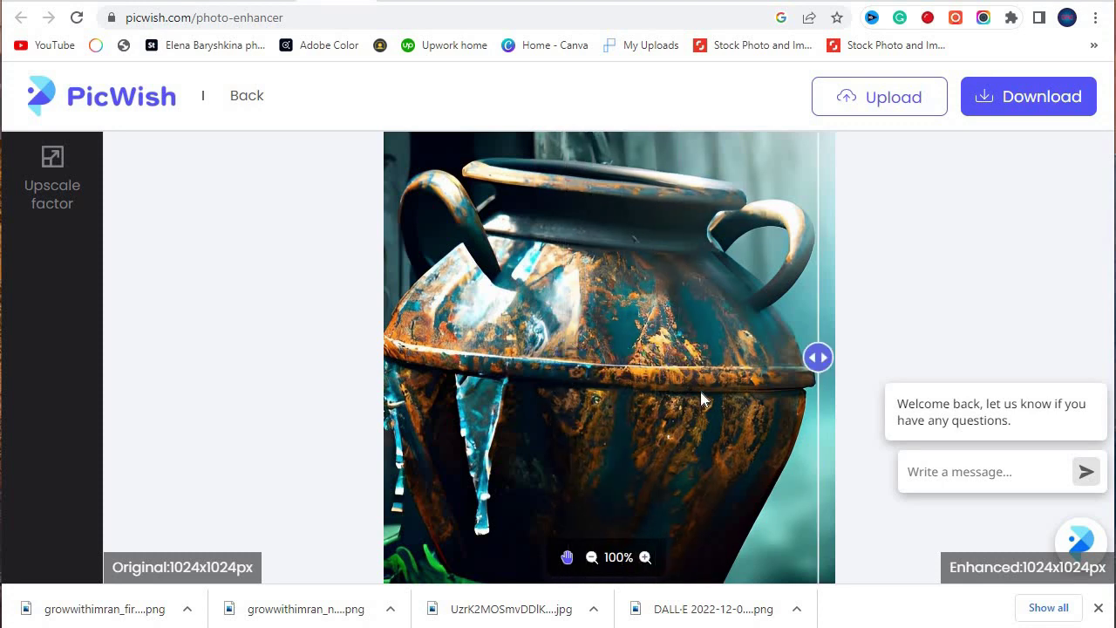
{"action": "mouse_move", "coordinate": [703, 400]}
{"action": "left_mouse_down"}
{"action": "mouse_move", "coordinate": [631, 391]}
{"action": "mouse_move", "coordinate": [692, 396]}
{"action": "left_mouse_up"}
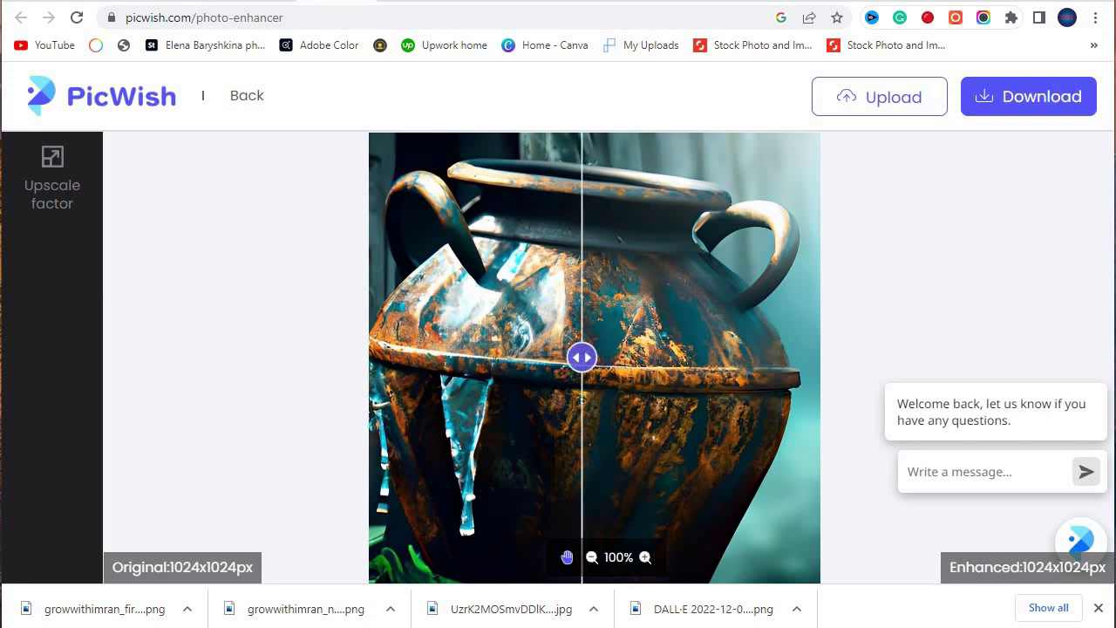
- Try upscaling the enhanced pot image by 4x, 2x and 1x, and cancel the upscale settings
{"action": "left_click", "coordinate": [35, 171]}
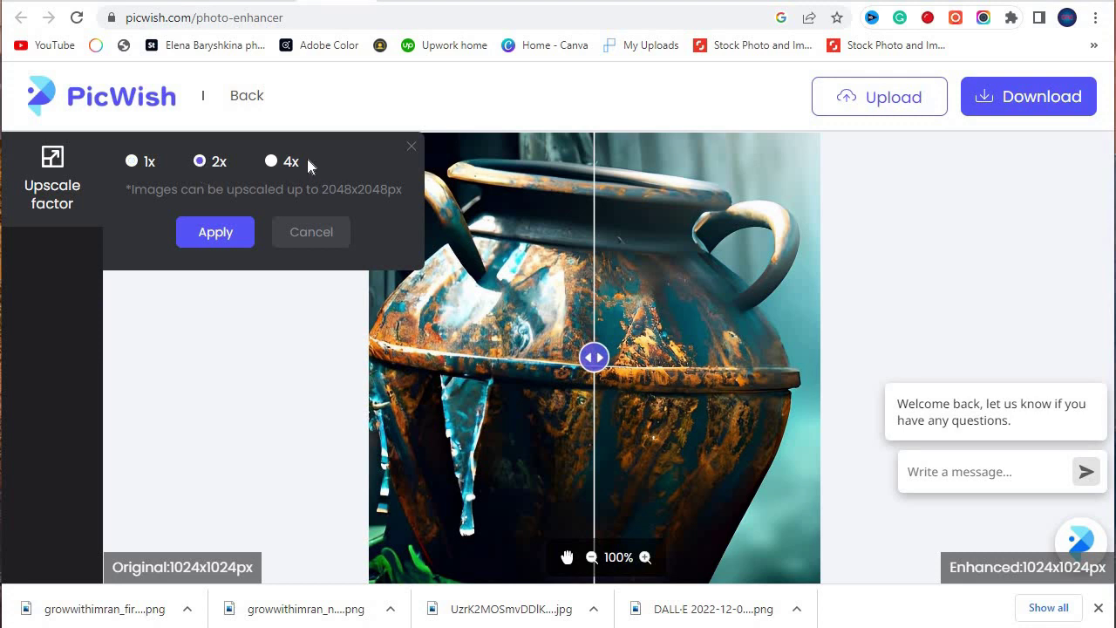
{"action": "left_click", "coordinate": [216, 232]}
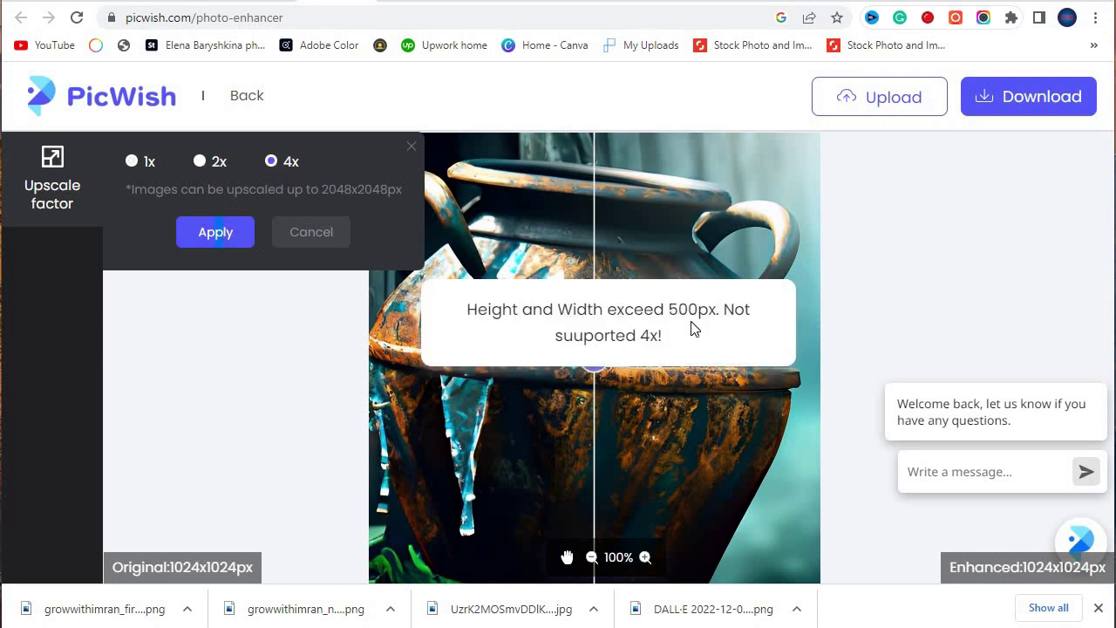
{"action": "left_click", "coordinate": [234, 249]}
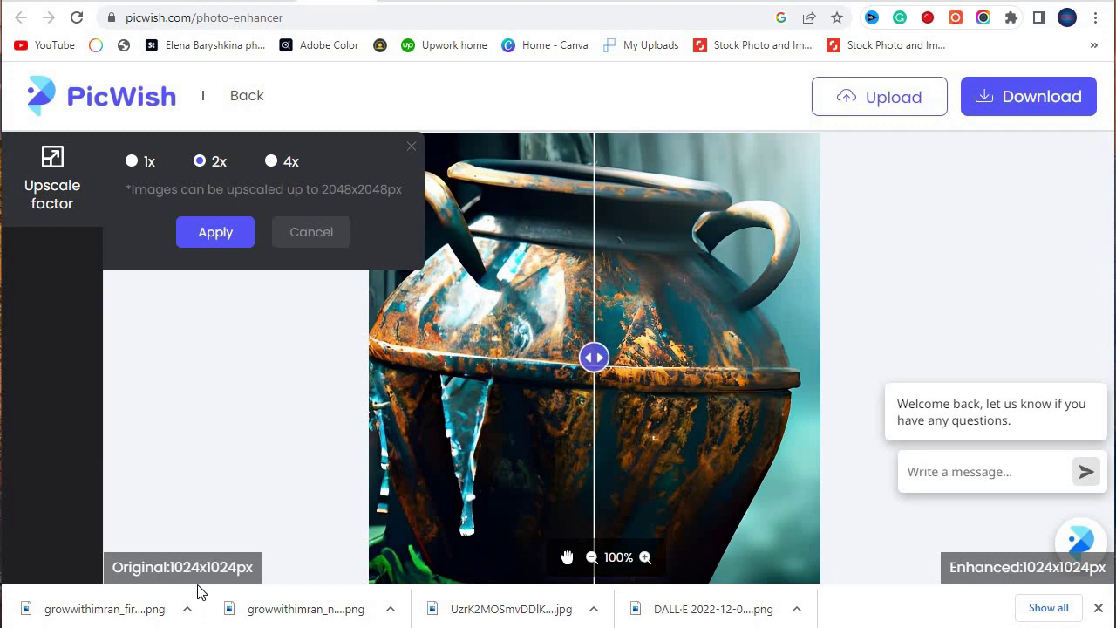
{"action": "left_click", "coordinate": [219, 242]}
{"action": "left_click", "coordinate": [132, 161]}
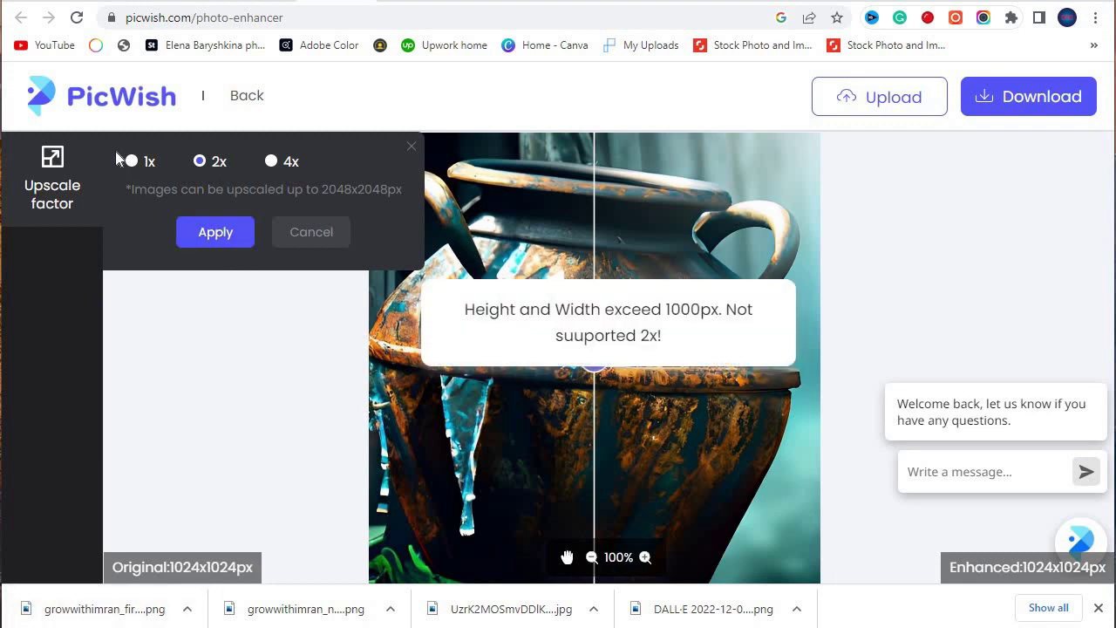
{"action": "left_click", "coordinate": [215, 248]}
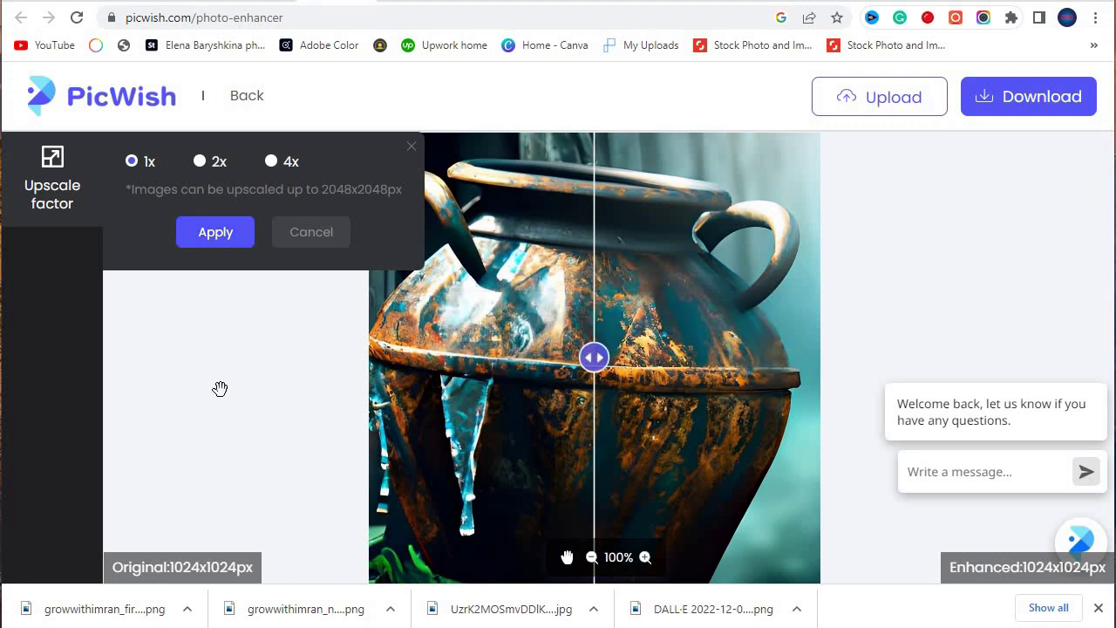
{"action": "left_click", "coordinate": [314, 229]}
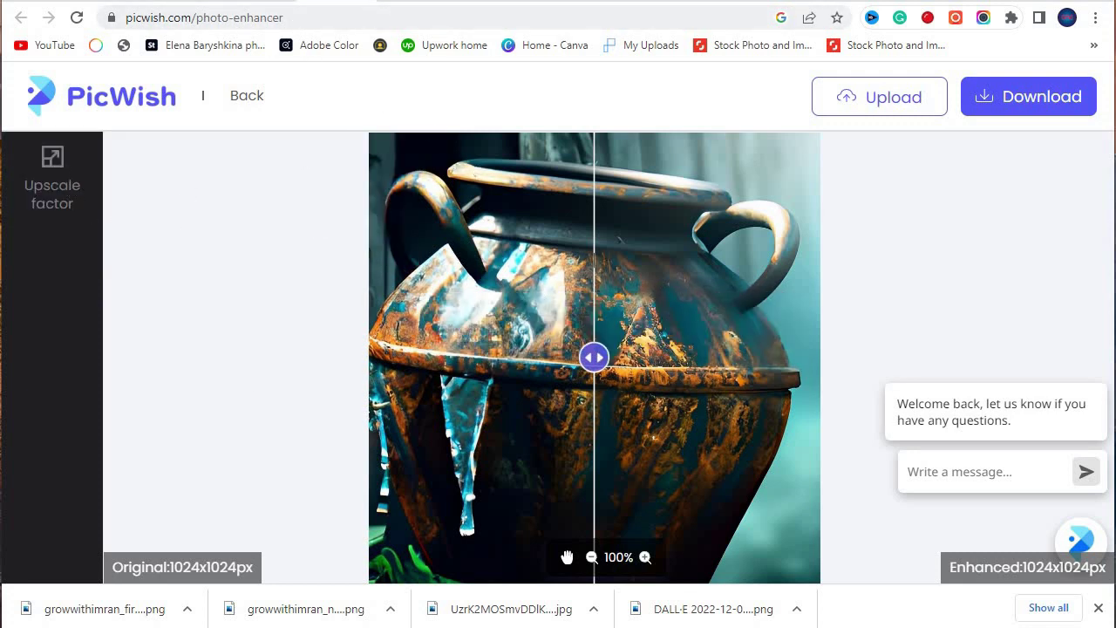
- Check the original pot image in the Downloads folder, recheck the PicWish upscale options, and download the enhanced pot image
{"action": "key", "text": "alt+Tab"}
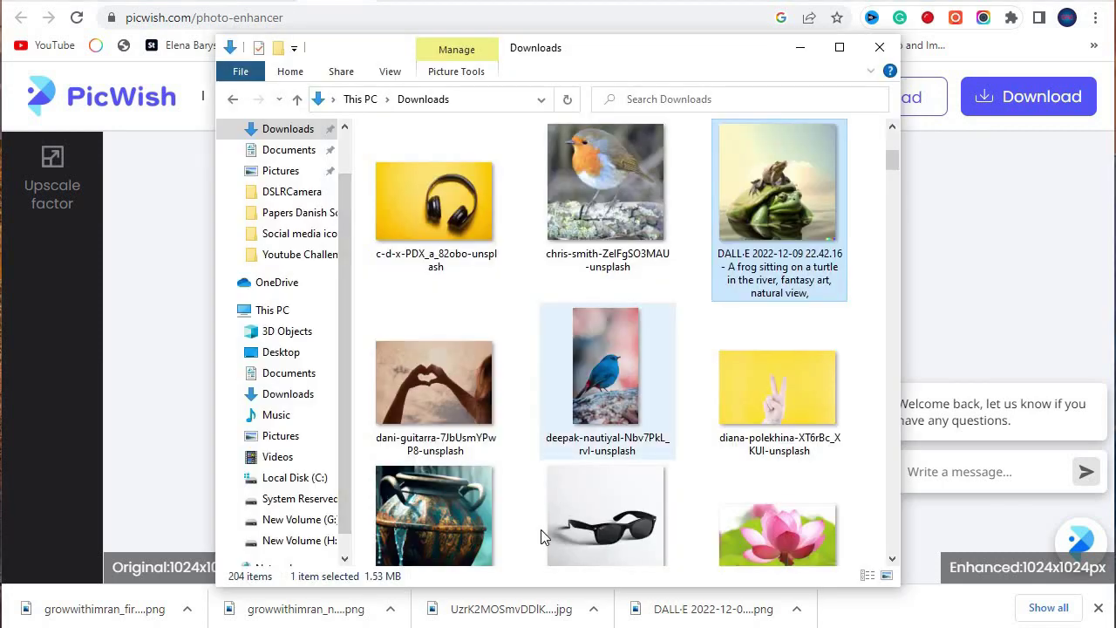
{"action": "left_click", "coordinate": [456, 501]}
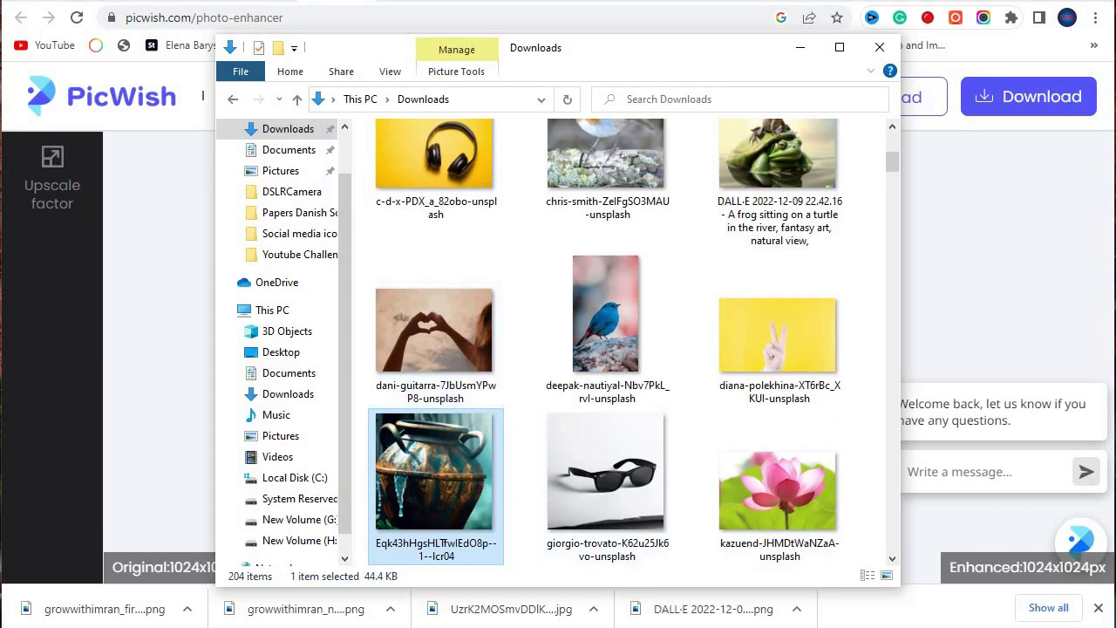
{"action": "key", "text": "alt+Tab"}
{"action": "left_click", "coordinate": [68, 179]}
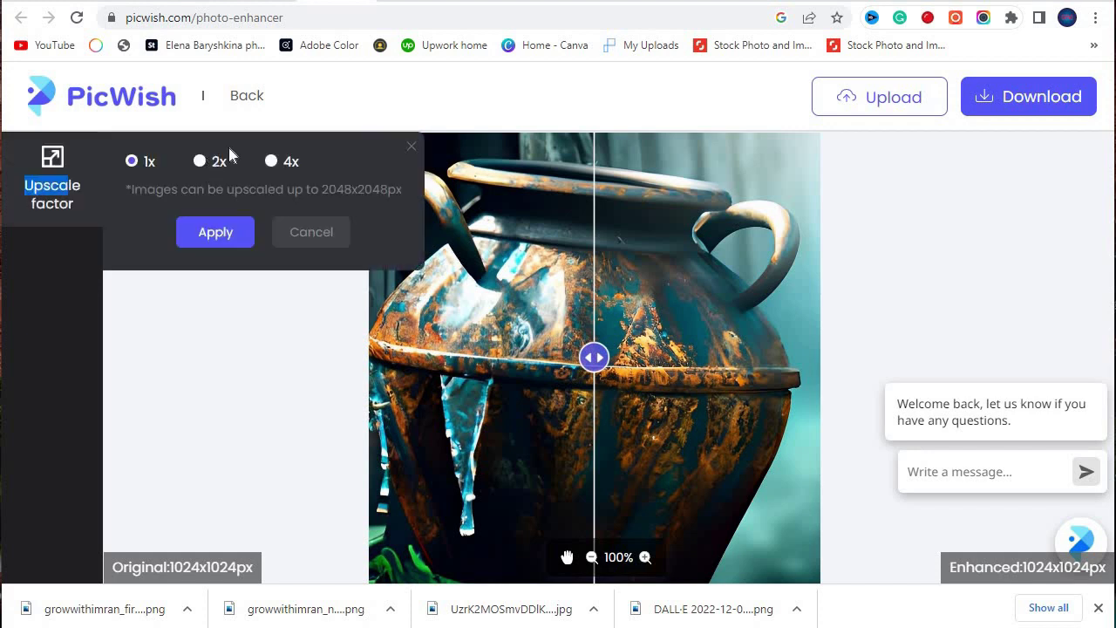
{"action": "left_click", "coordinate": [328, 247]}
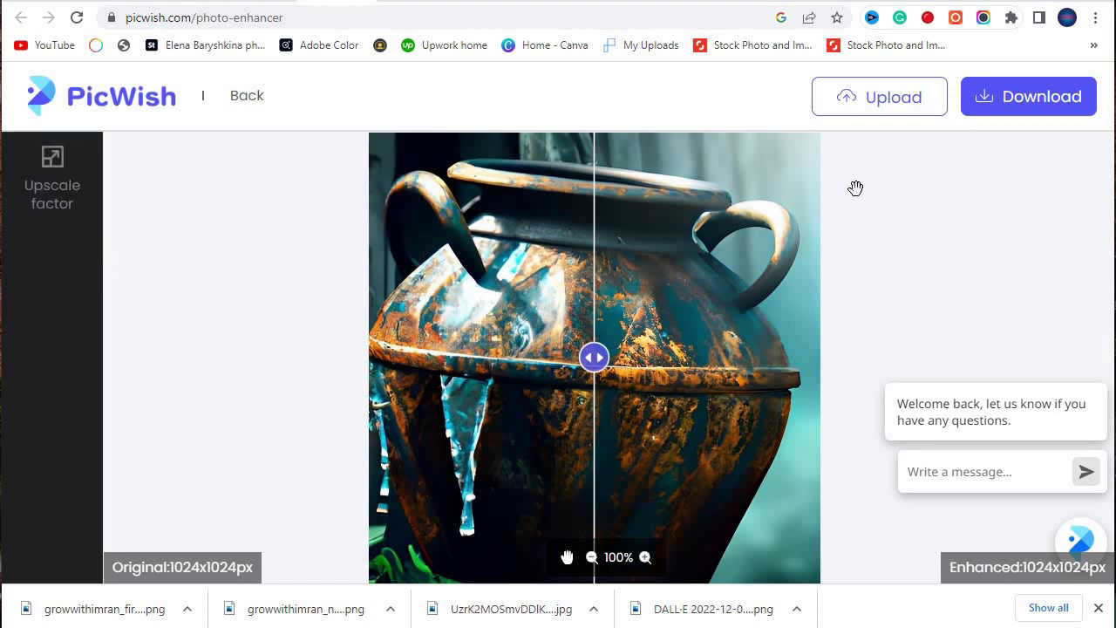
{"action": "left_click", "coordinate": [1022, 103]}
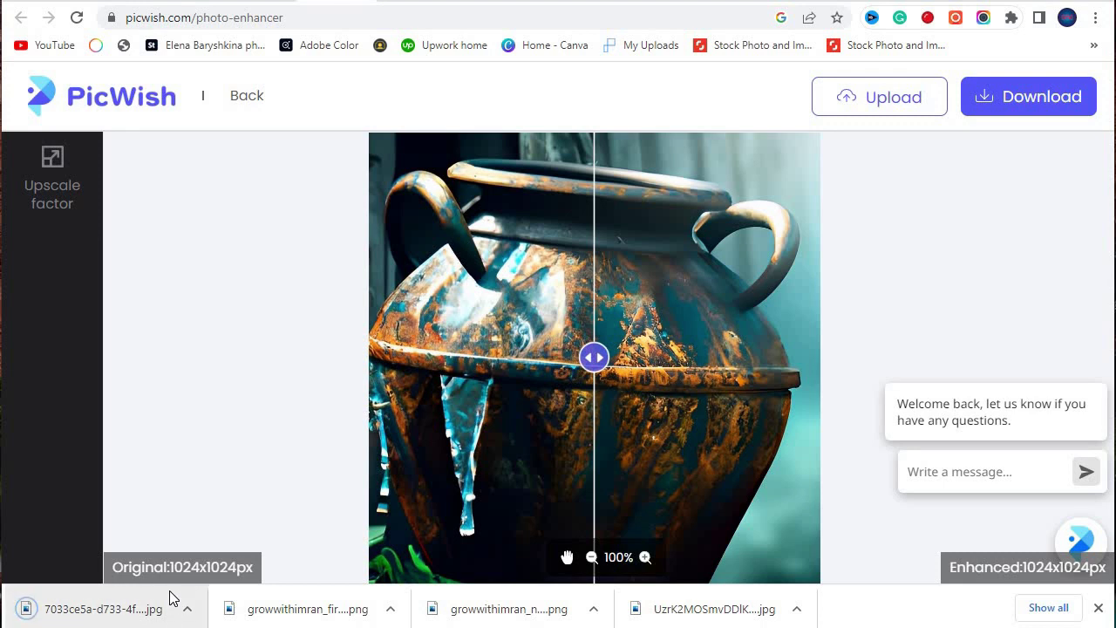
- Look through the AI tutorials YouTube channel's videos, down to the one on selling AI-generated images to Adobe Stock
{"action": "key", "text": "ctrl+Tab"}
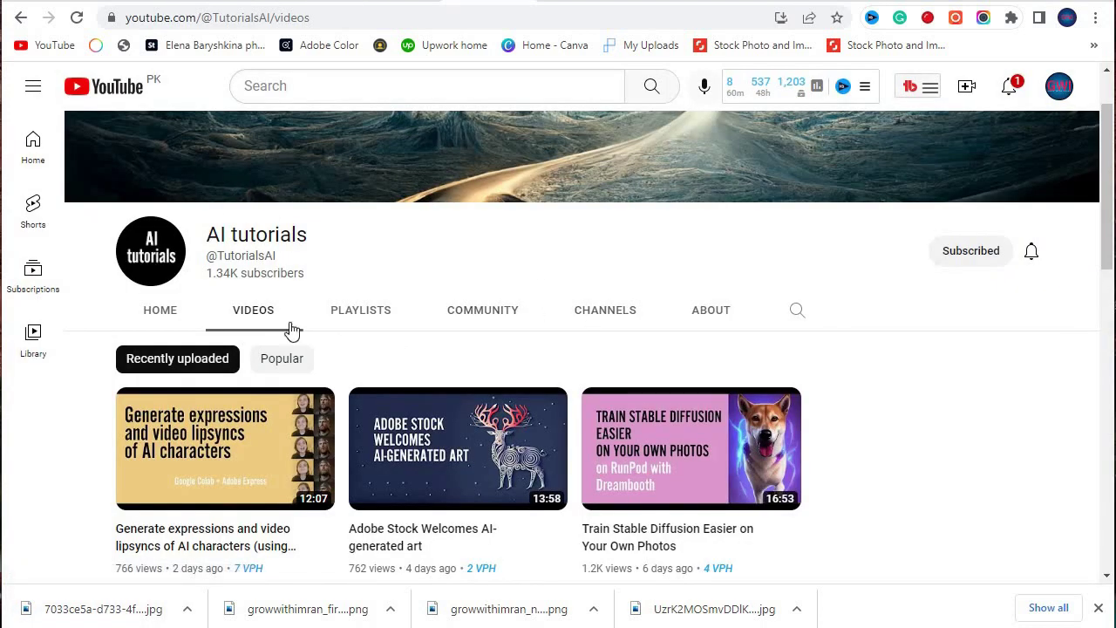
{"action": "scroll", "coordinate": [361, 349], "scroll_direction": "down", "scroll_amount": 2}
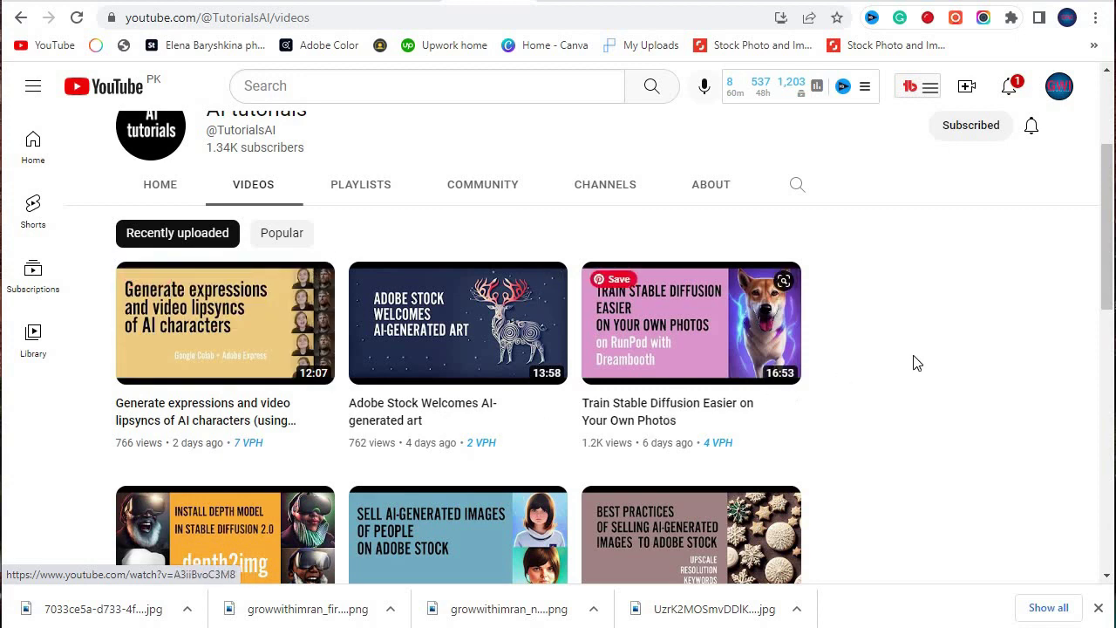
{"action": "scroll", "coordinate": [929, 348], "scroll_direction": "down", "scroll_amount": 1}
{"action": "scroll", "coordinate": [929, 348], "scroll_direction": "down", "scroll_amount": 4}
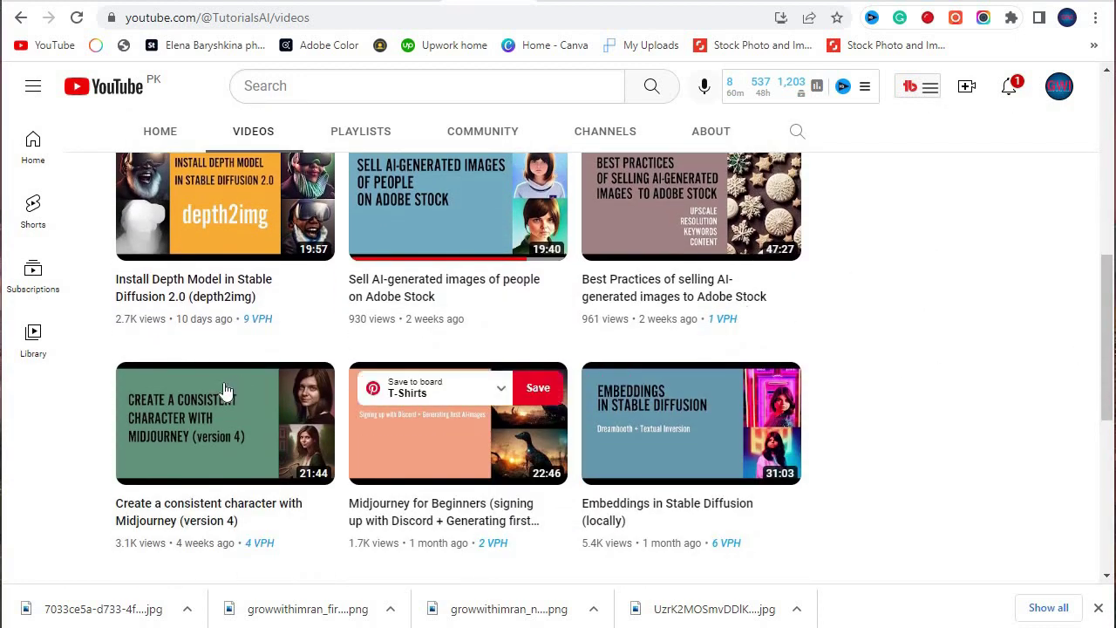
{"action": "scroll", "coordinate": [881, 488], "scroll_direction": "down", "scroll_amount": 3}
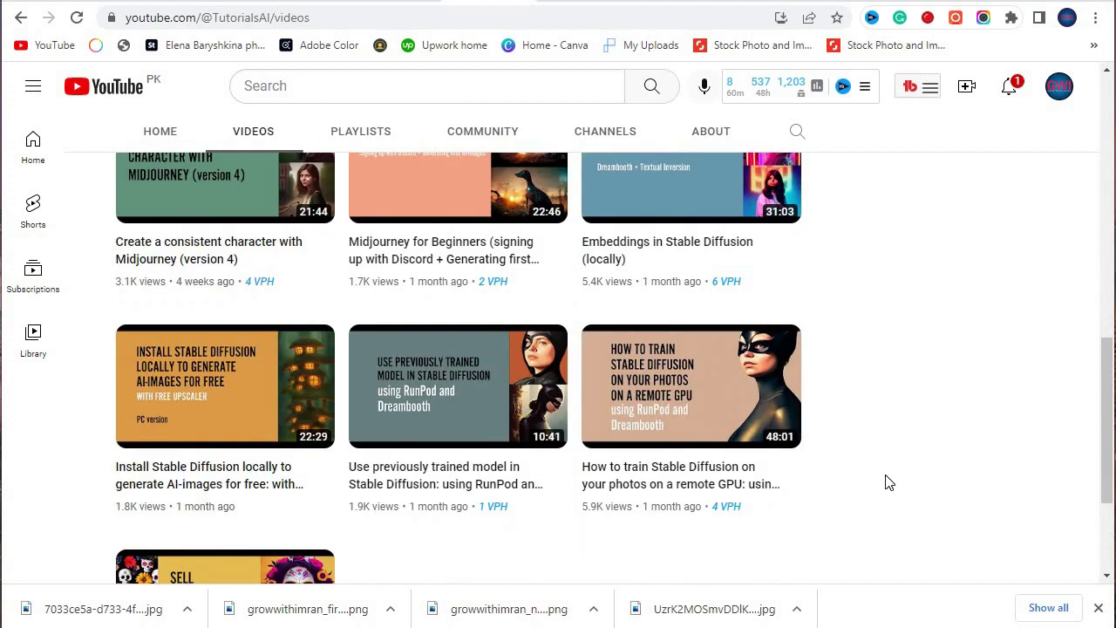
{"action": "scroll", "coordinate": [889, 482], "scroll_direction": "down", "scroll_amount": 3}
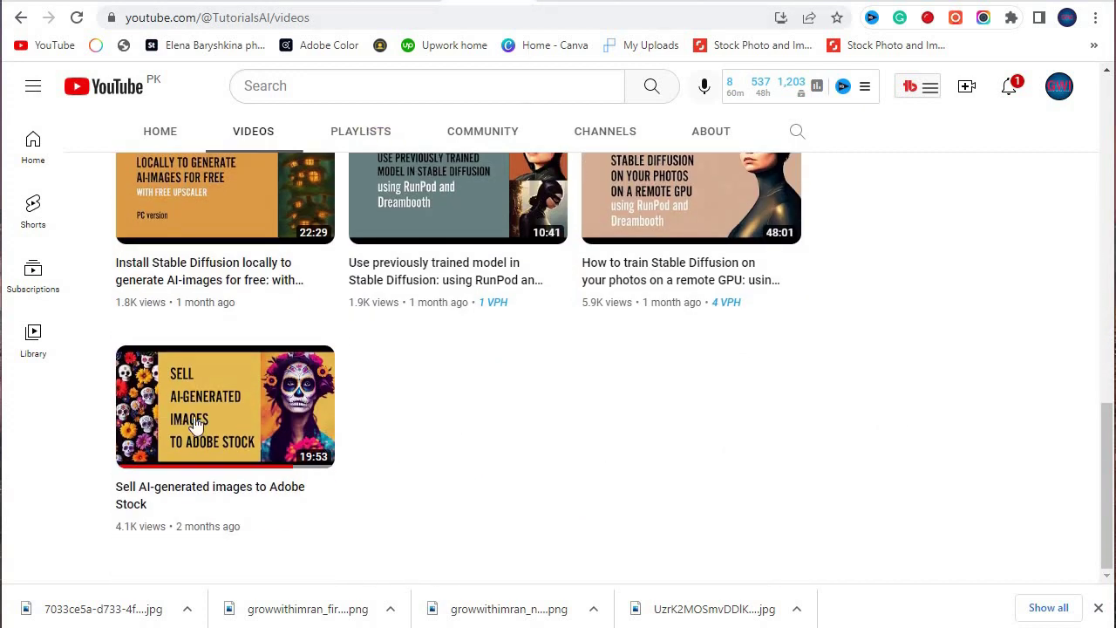
{"action": "mouse_move", "coordinate": [233, 446]}
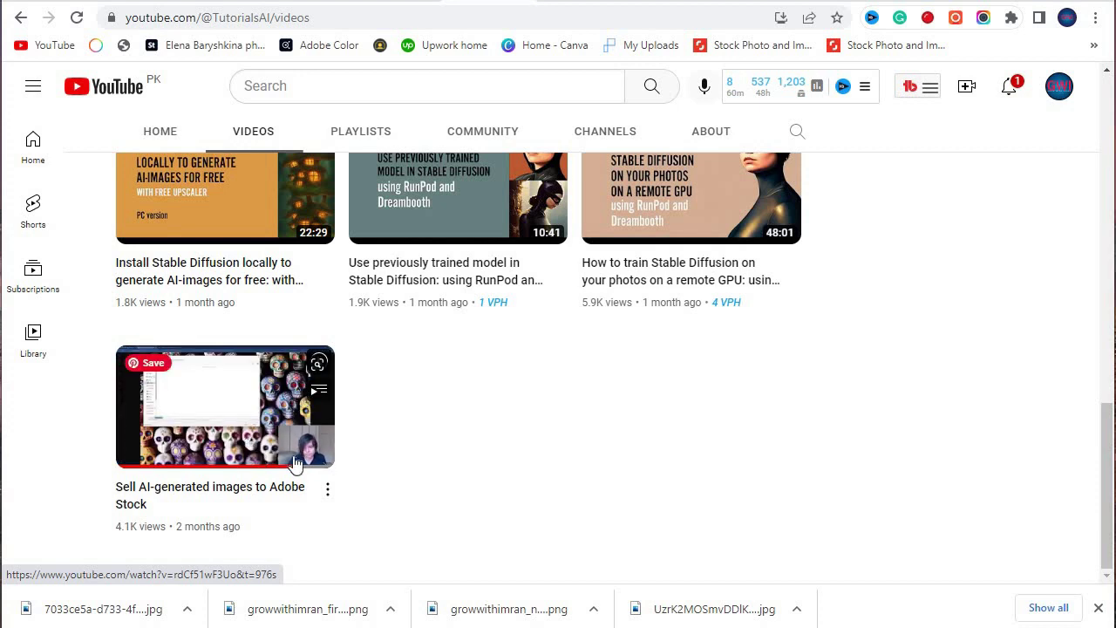
{"action": "scroll", "coordinate": [434, 447], "scroll_direction": "up", "scroll_amount": 2}
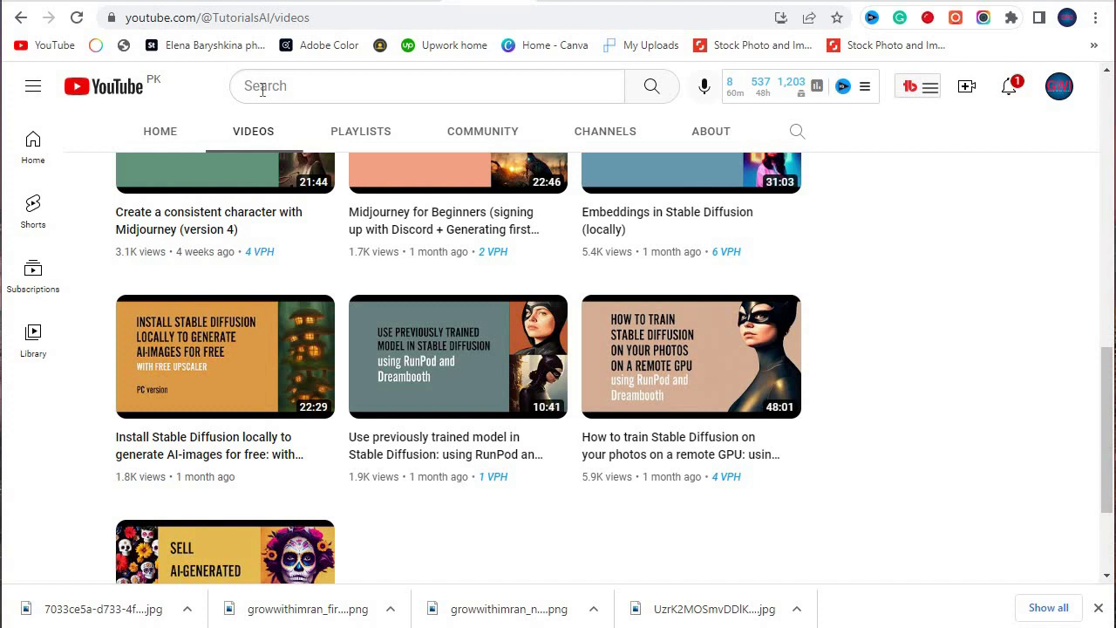
{"action": "scroll", "coordinate": [262, 90], "scroll_direction": "up", "scroll_amount": 3}
- Go through the open browser pages to the Adobe Stock contributor site with its file upload window
{"action": "key", "text": "ctrl+Tab"}
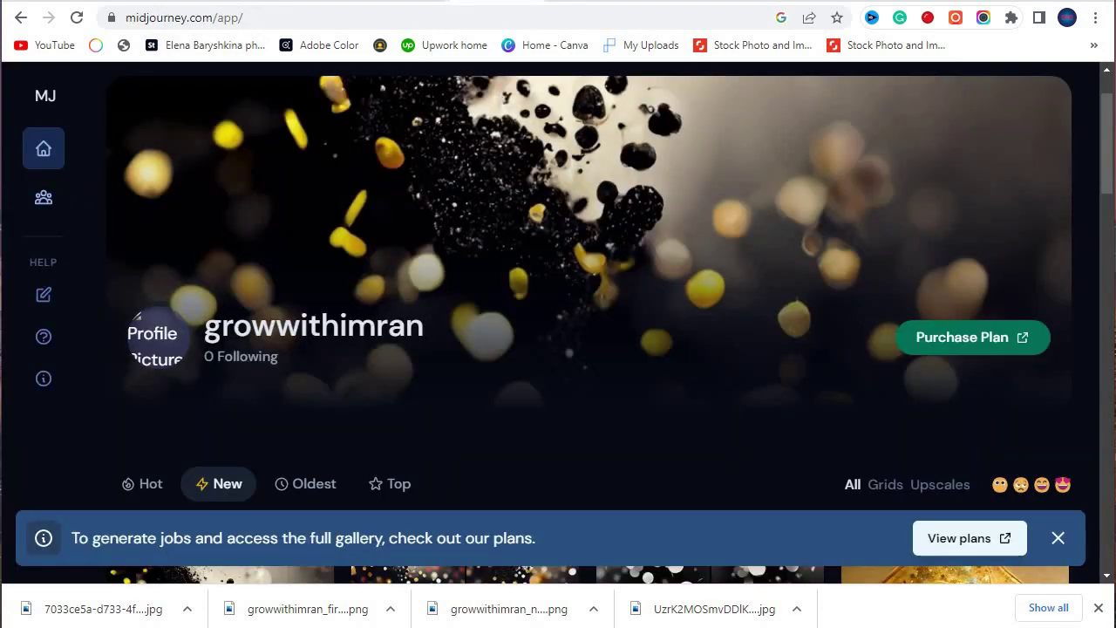
{"action": "key", "text": "ctrl+Tab"}
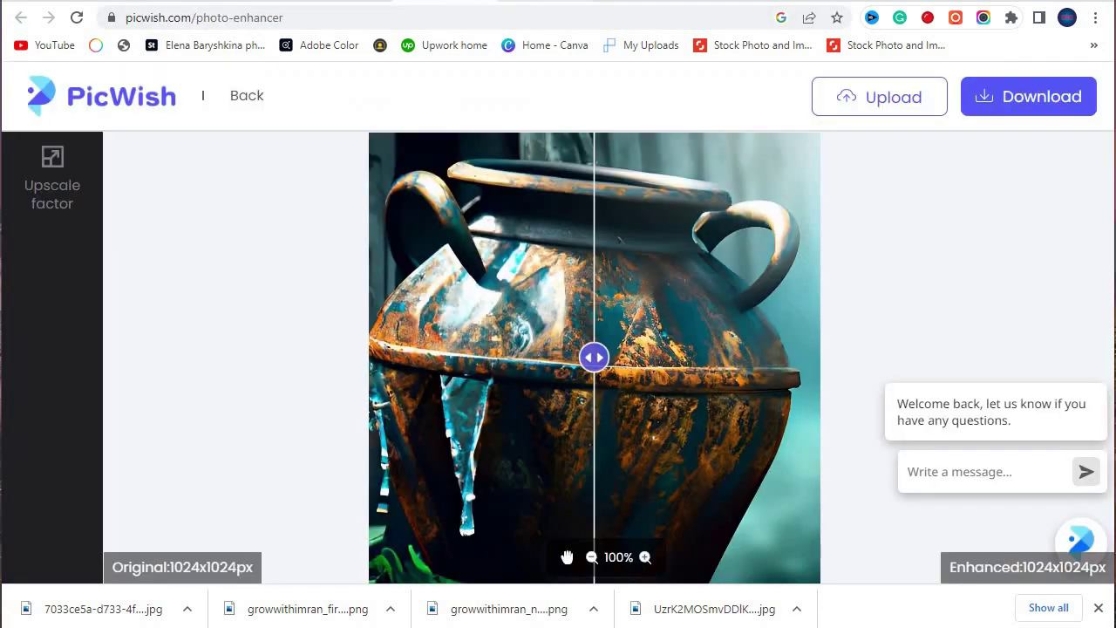
{"action": "key", "text": "ctrl+shift+Tab"}
{"action": "key", "text": "ctrl+Tab"}
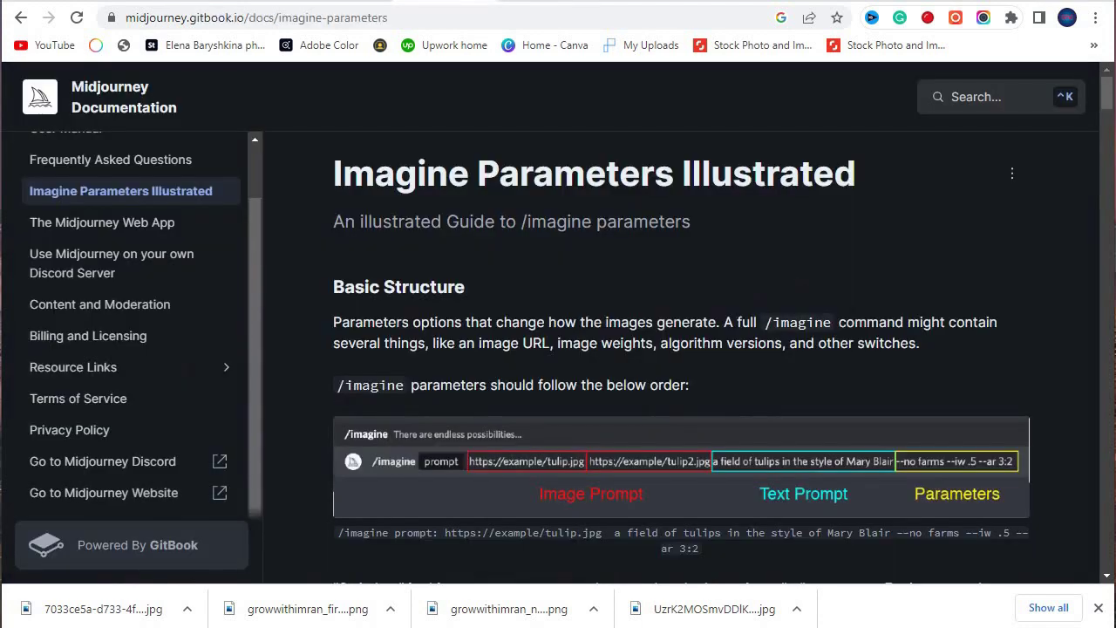
{"action": "key", "text": "ctrl+Tab"}
{"action": "key", "text": "ctrl+Tab"}
{"action": "key", "text": "ctrl+Tab"}
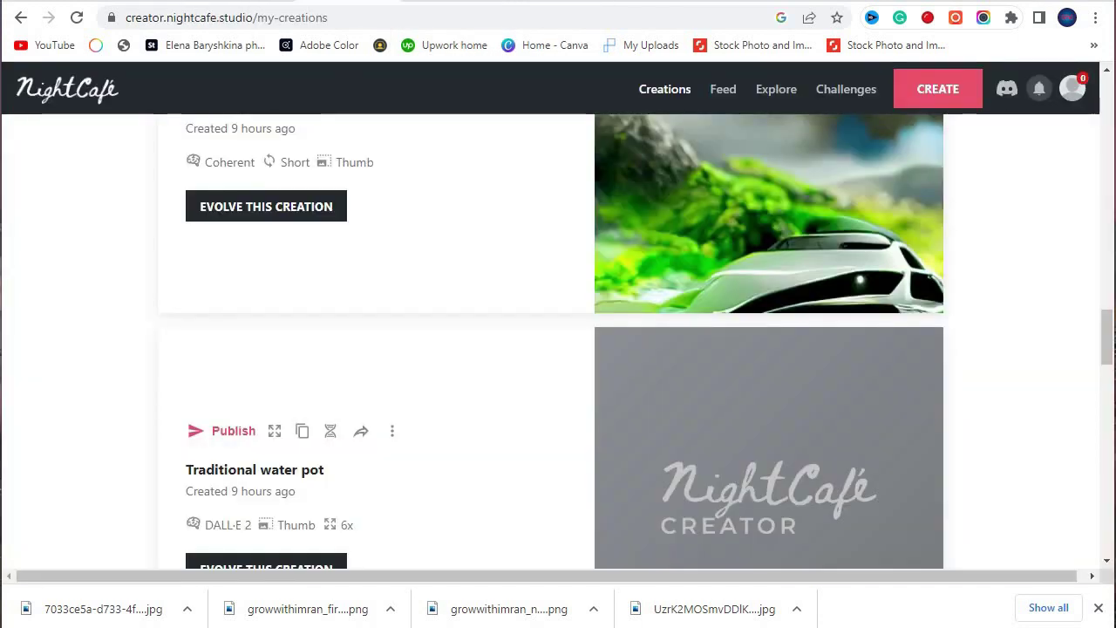
{"action": "key", "text": "ctrl+shift+Tab"}
{"action": "key", "text": "ctrl+Tab"}
{"action": "key", "text": "ctrl+Tab"}
{"action": "key", "text": "ctrl+shift+Tab"}
{"action": "key", "text": "ctrl+shift+Tab"}
{"action": "key", "text": "ctrl+Tab"}
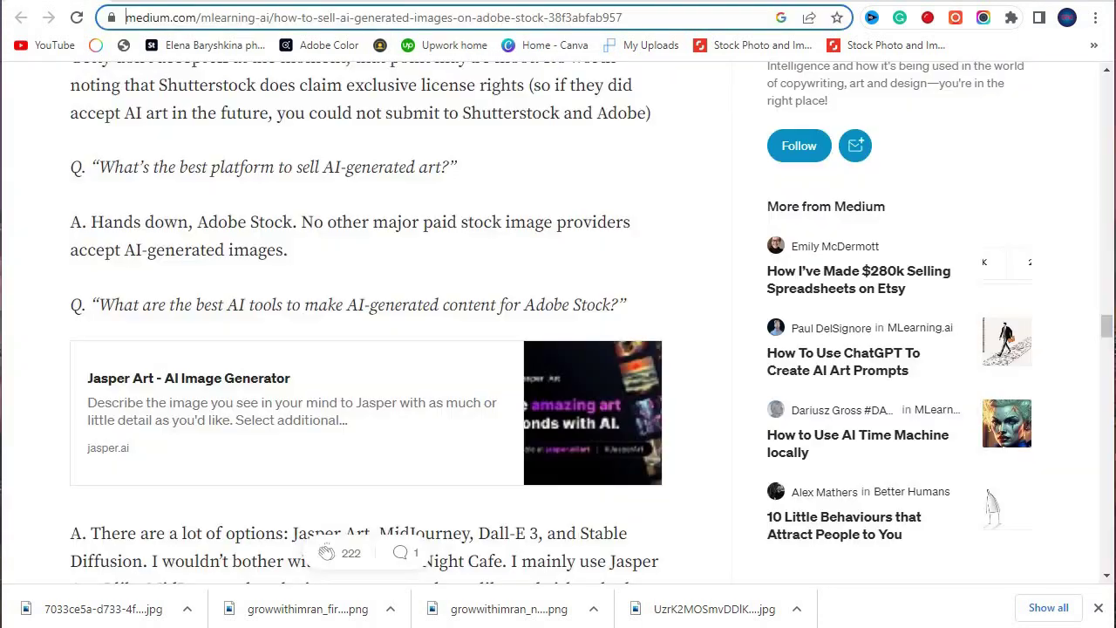
{"action": "key", "text": "ctrl+shift+Tab"}
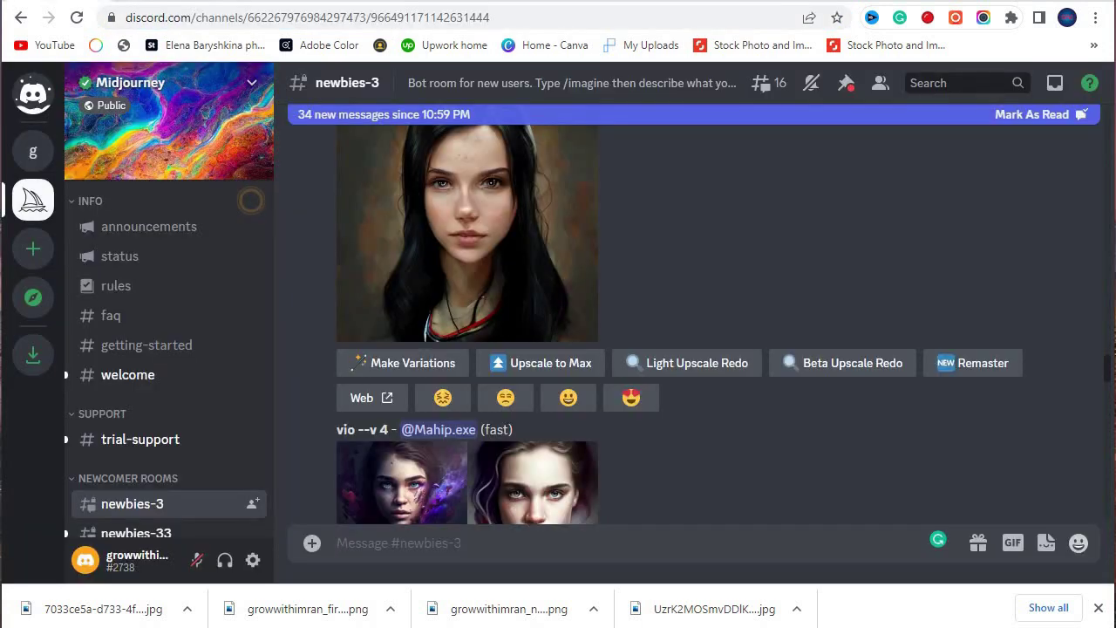
{"action": "key", "text": "ctrl+Tab"}
{"action": "key", "text": "ctrl+shift+Tab"}
{"action": "key", "text": "ctrl+Tab"}
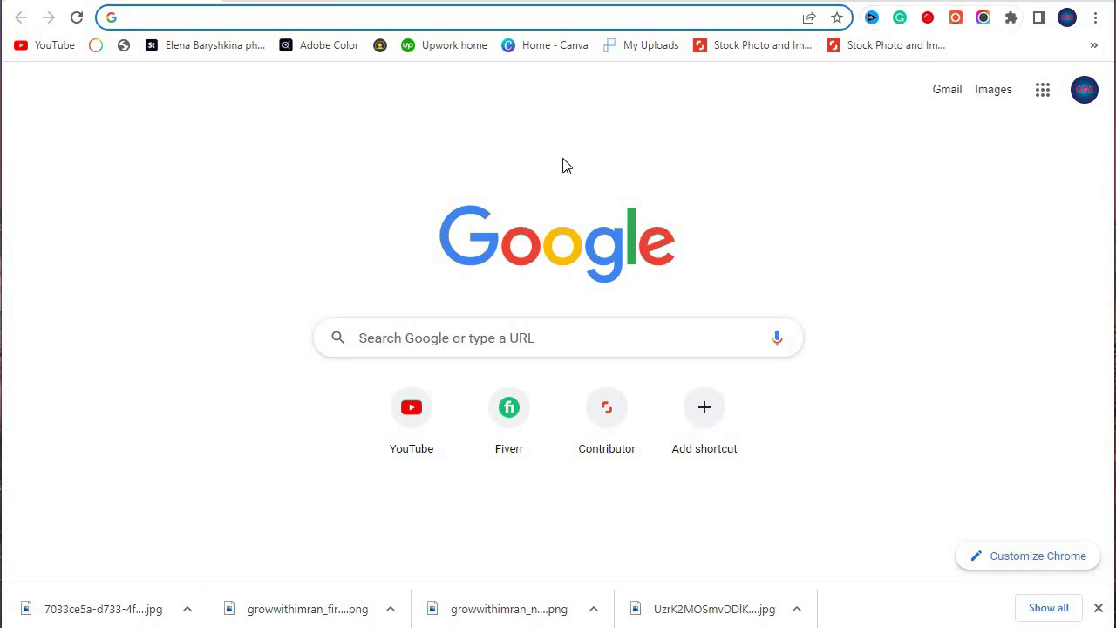
{"action": "key", "text": "ctrl+Tab"}
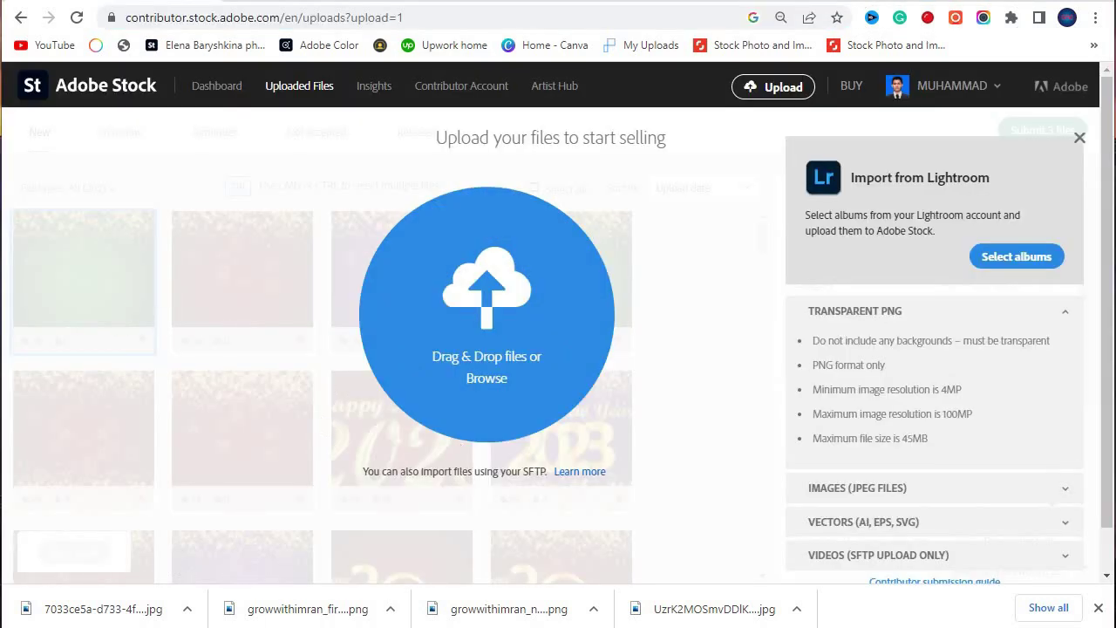
- Find the 4x upscaled camel image, UzrK2MOSmvDDlKV1wV0l--1--axcpa_4x, in the Downloads folder and upload it to Adobe Stock
{"action": "key", "text": "alt+Tab"}
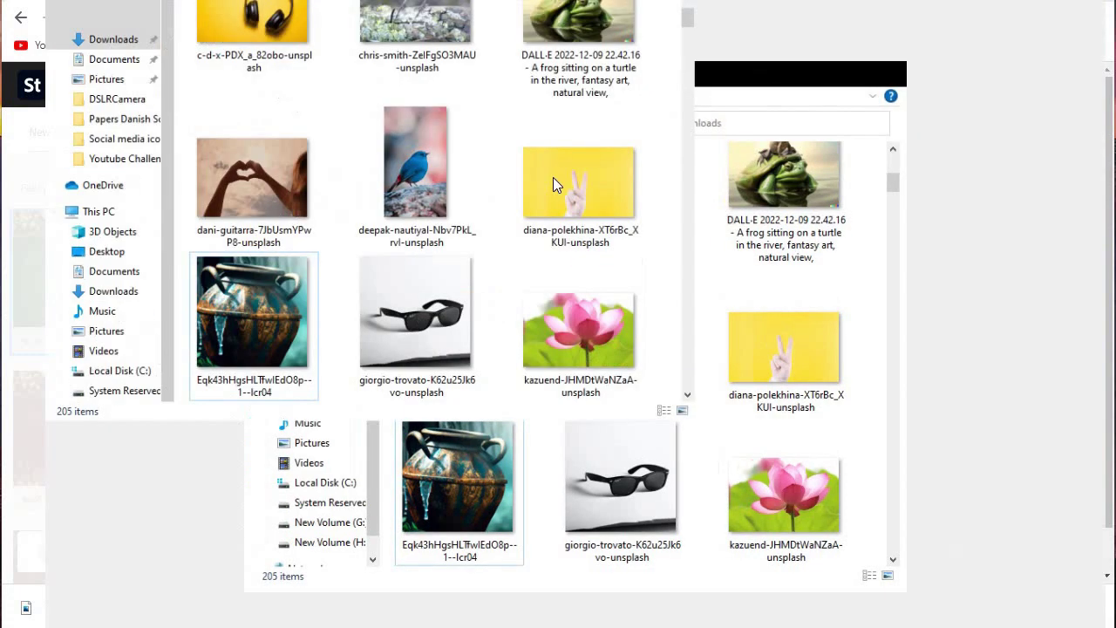
{"action": "scroll", "coordinate": [552, 174], "scroll_direction": "up", "scroll_amount": 3}
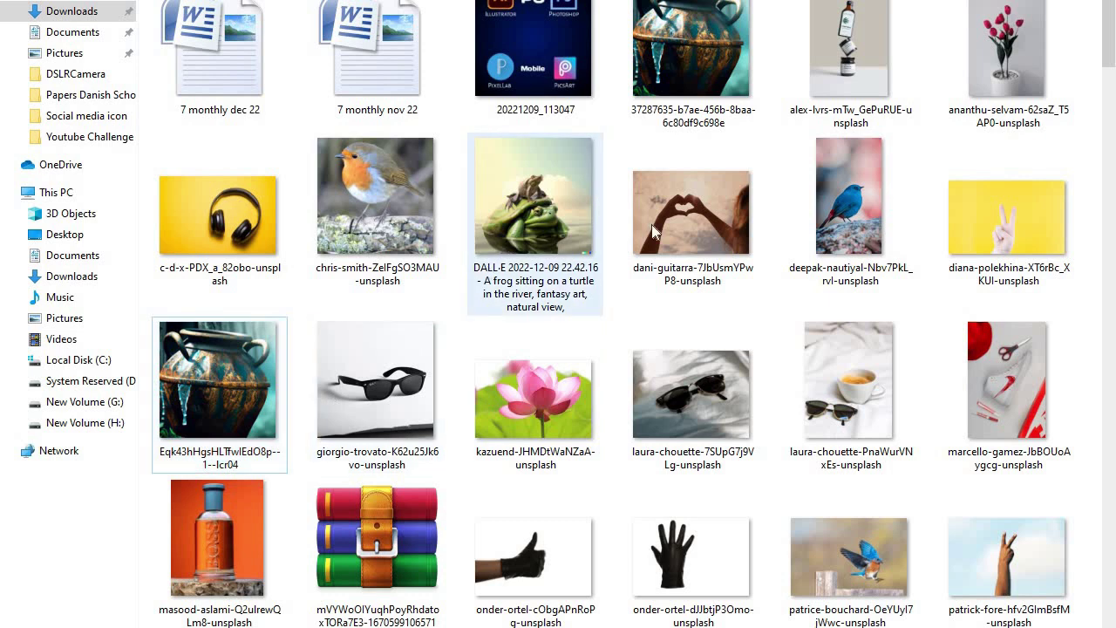
{"action": "scroll", "coordinate": [1098, 305], "scroll_direction": "down", "scroll_amount": 3}
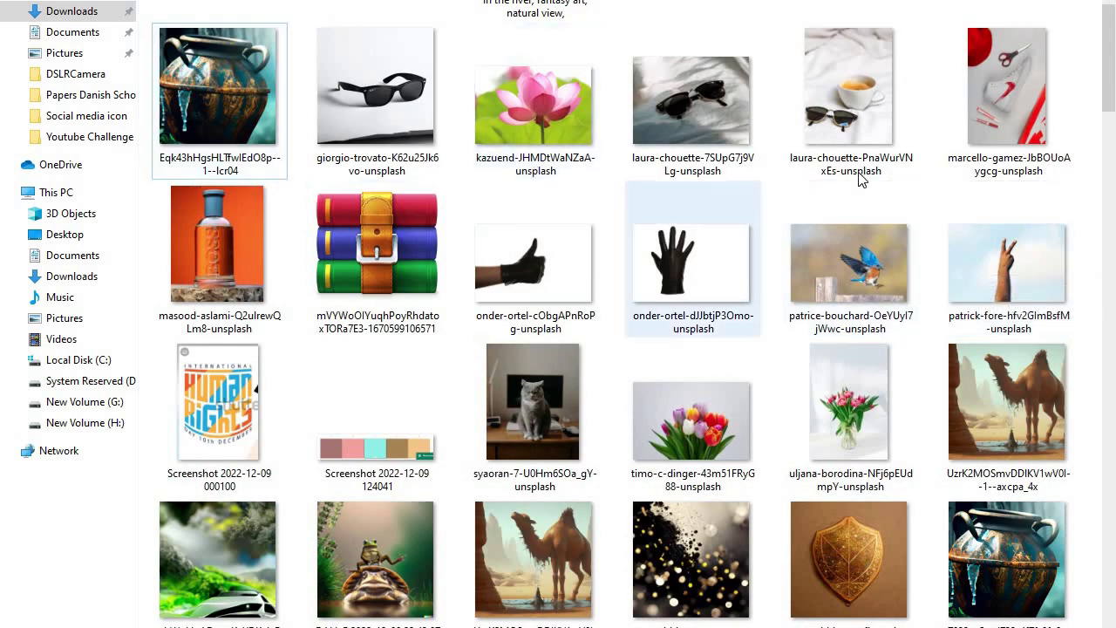
{"action": "scroll", "coordinate": [775, 279], "scroll_direction": "down", "scroll_amount": 3}
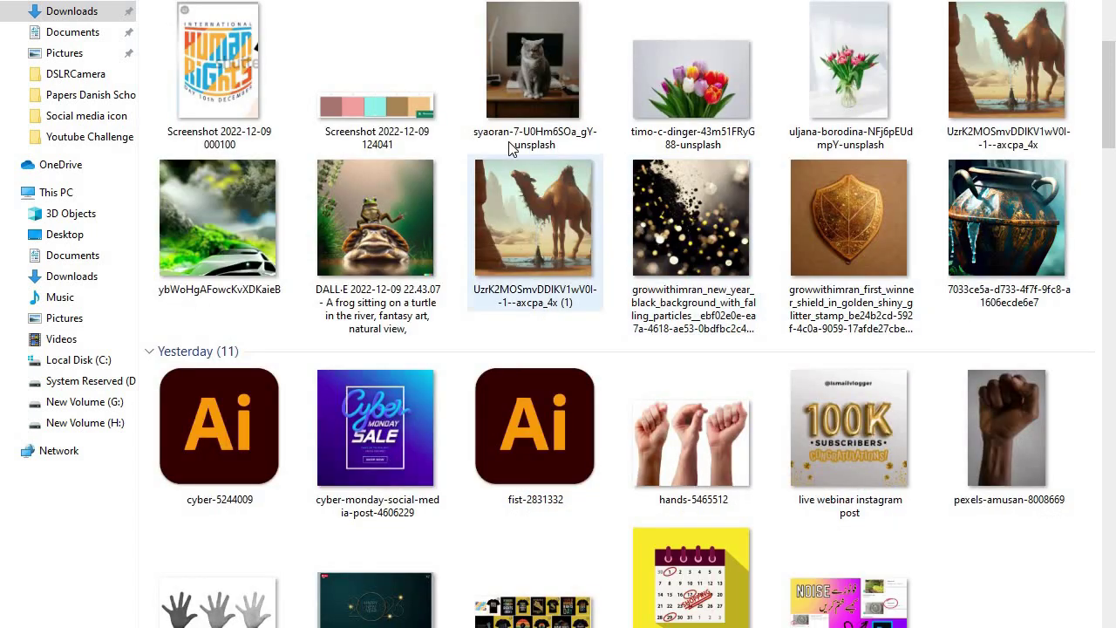
{"action": "scroll", "coordinate": [1000, 202], "scroll_direction": "up", "scroll_amount": 4}
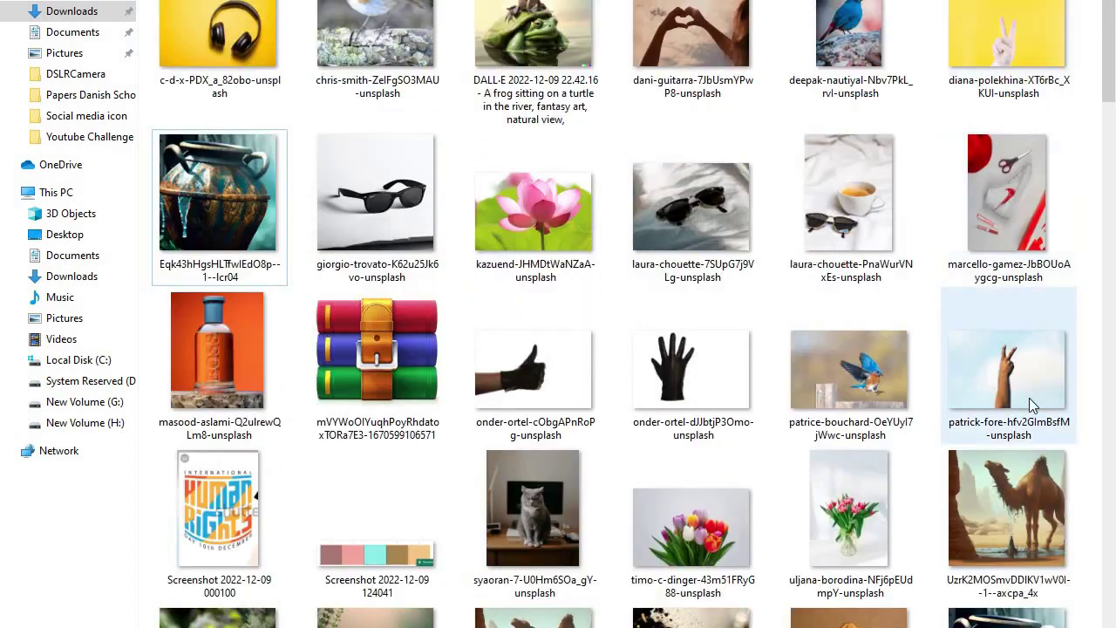
{"action": "scroll", "coordinate": [1033, 349], "scroll_direction": "down", "scroll_amount": 3}
{"action": "left_click", "coordinate": [1014, 267]}
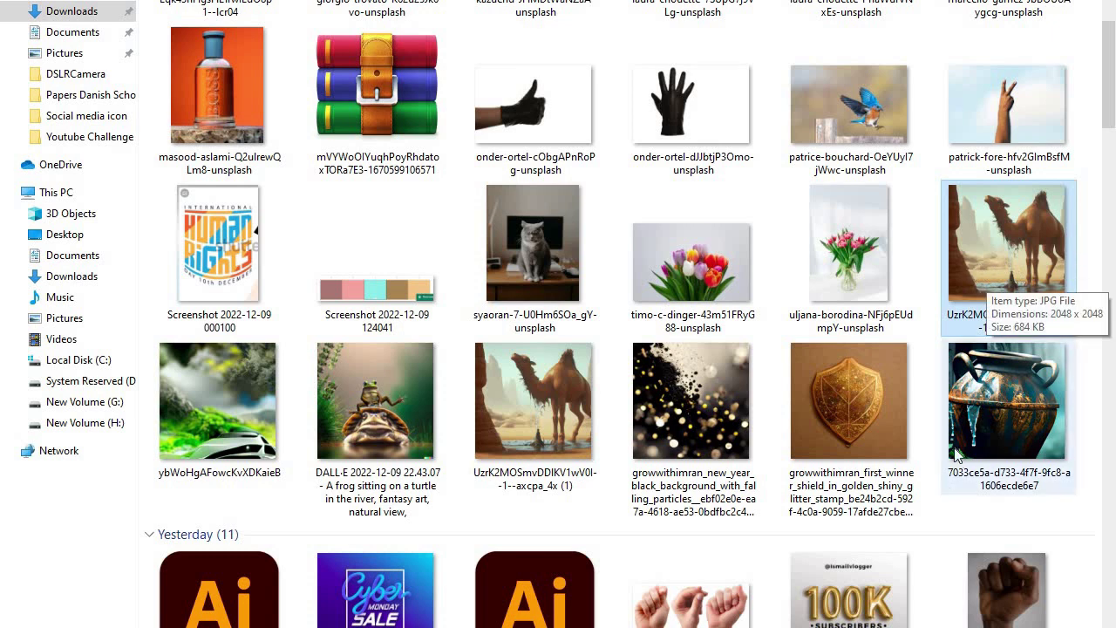
{"action": "scroll", "coordinate": [970, 436], "scroll_direction": "down", "scroll_amount": 1}
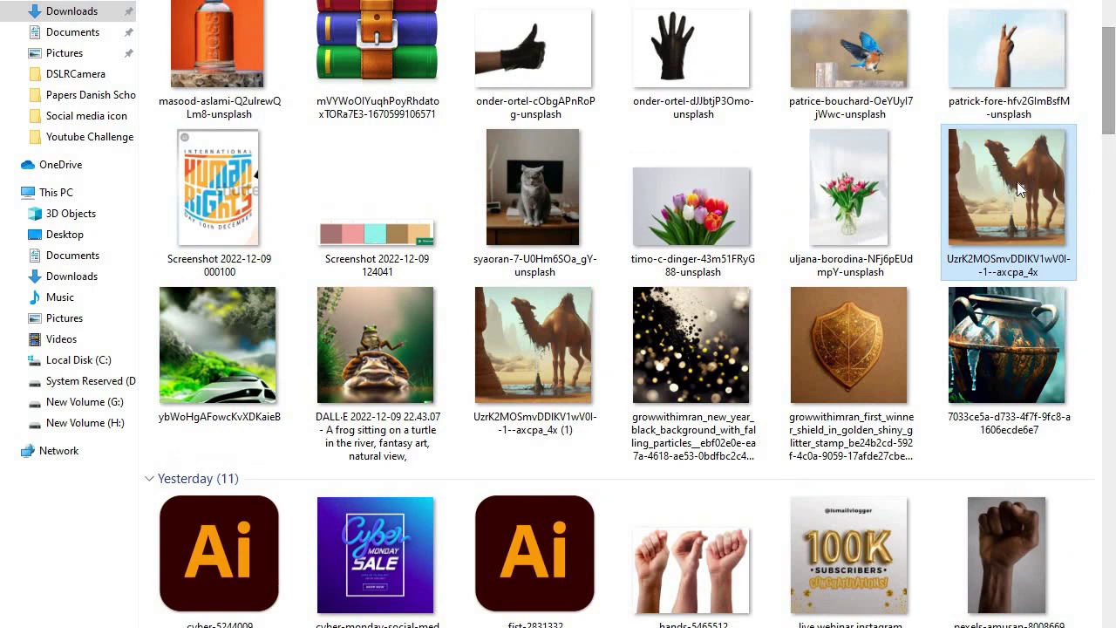
{"action": "left_click_drag", "start_coordinate": [613, 480], "coordinate": [496, 392]}
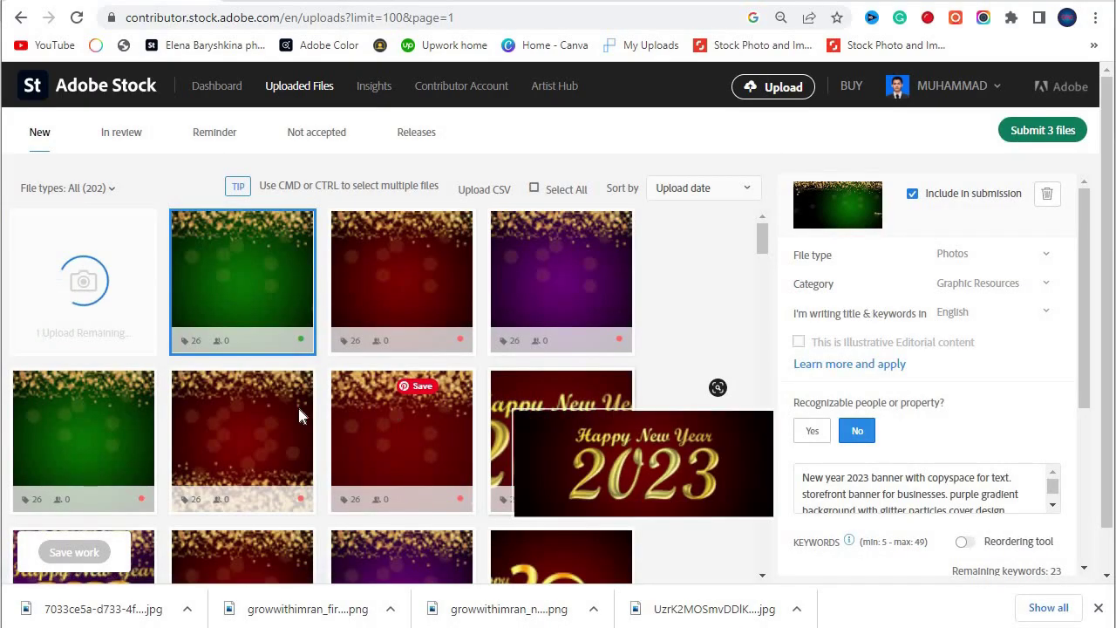
- Set the file type of the uploaded camel image to Illustrations
{"action": "left_click", "coordinate": [966, 254]}
{"action": "left_click", "coordinate": [966, 288]}
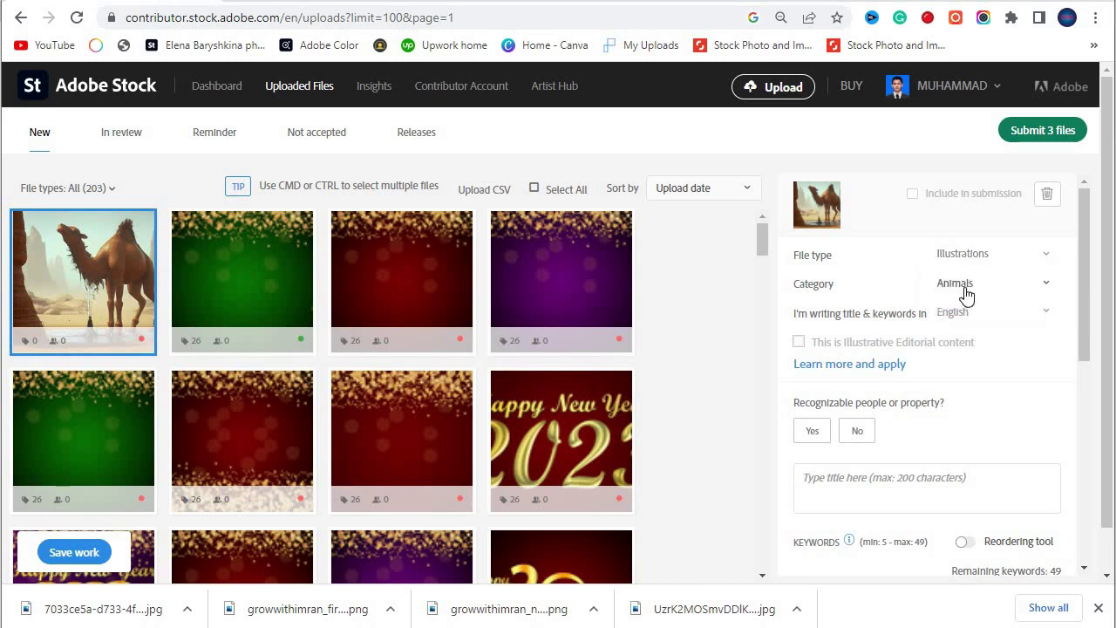
- Keep the camel image's category as Animals and mark it as having no recognizable people or property
{"action": "left_click", "coordinate": [974, 293]}
{"action": "left_click", "coordinate": [974, 292]}
{"action": "left_click", "coordinate": [858, 430]}
{"action": "scroll", "coordinate": [941, 397], "scroll_direction": "down", "scroll_amount": 2}
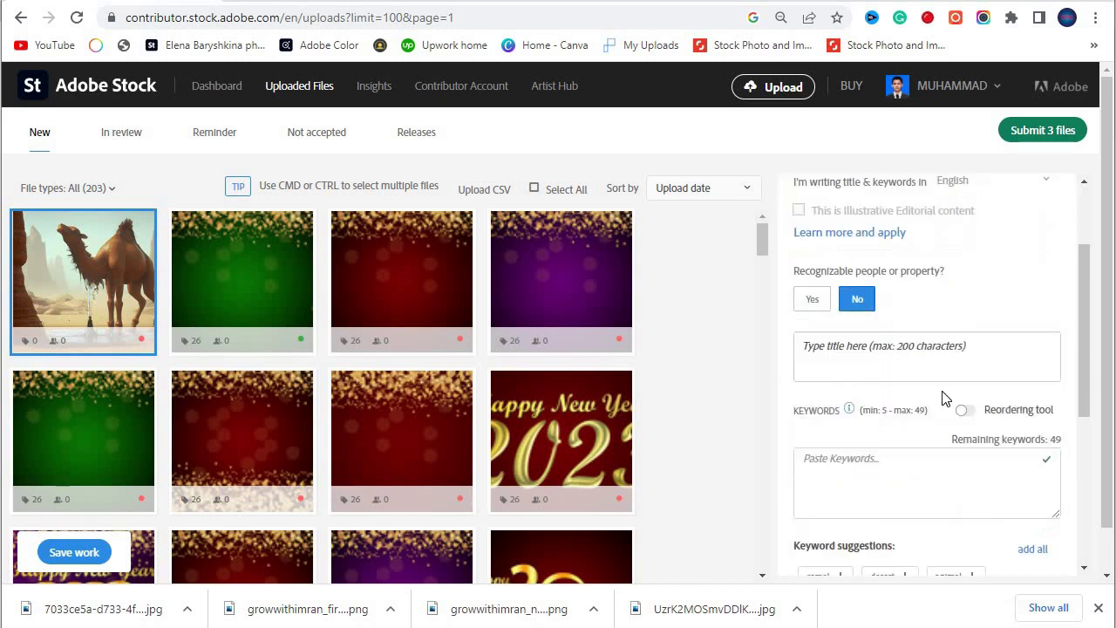
- Title the camel image "Thirsty camel in the desert created by Generative AI technology"
{"action": "left_click", "coordinate": [886, 331]}
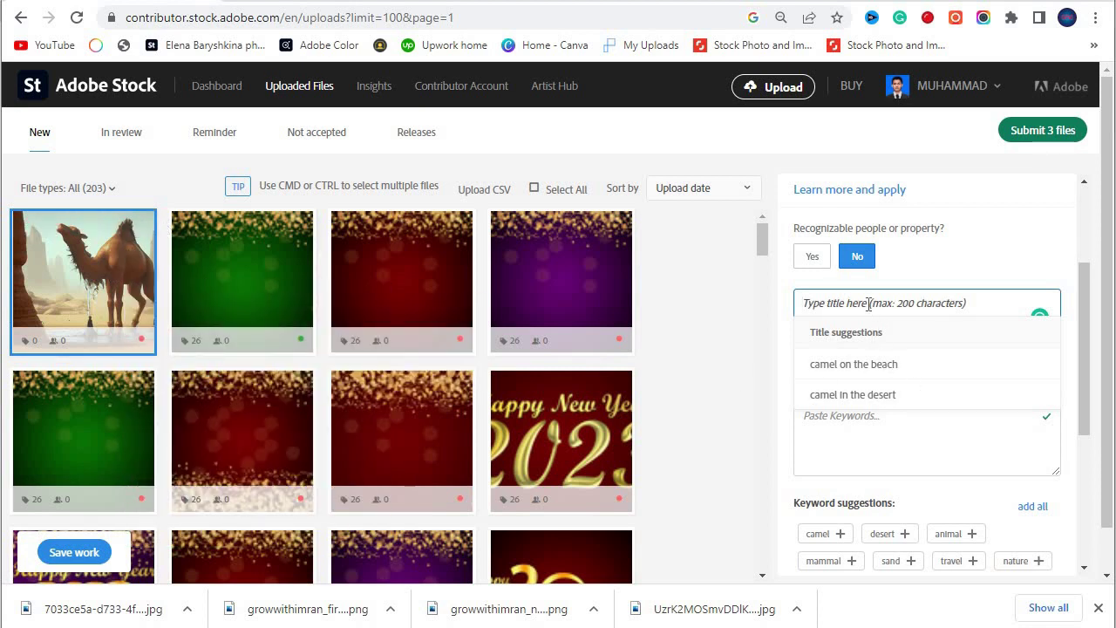
{"action": "type", "text": "Thirsty camel in the desert created by Generative AI technology"}
{"action": "scroll", "coordinate": [939, 245], "scroll_direction": "down", "scroll_amount": 2}
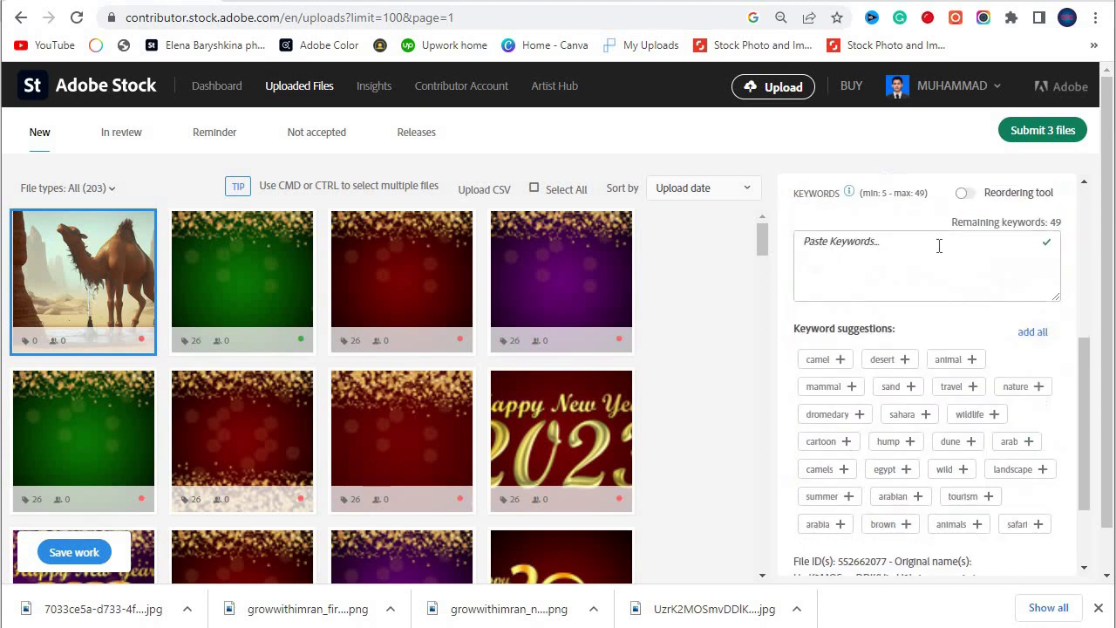
- Add the suggested keywords camel, desert, animal, mammal, sand, travel and nature to the camel image
{"action": "left_click", "coordinate": [898, 266]}
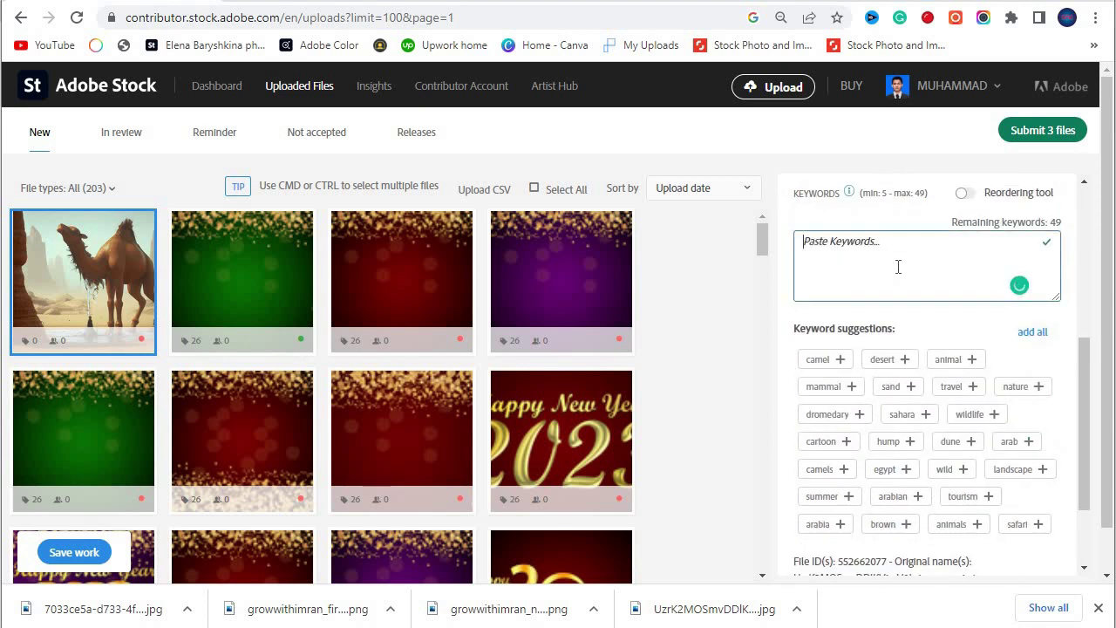
{"action": "left_click", "coordinate": [839, 358]}
{"action": "left_click", "coordinate": [907, 371]}
{"action": "left_click", "coordinate": [850, 401]}
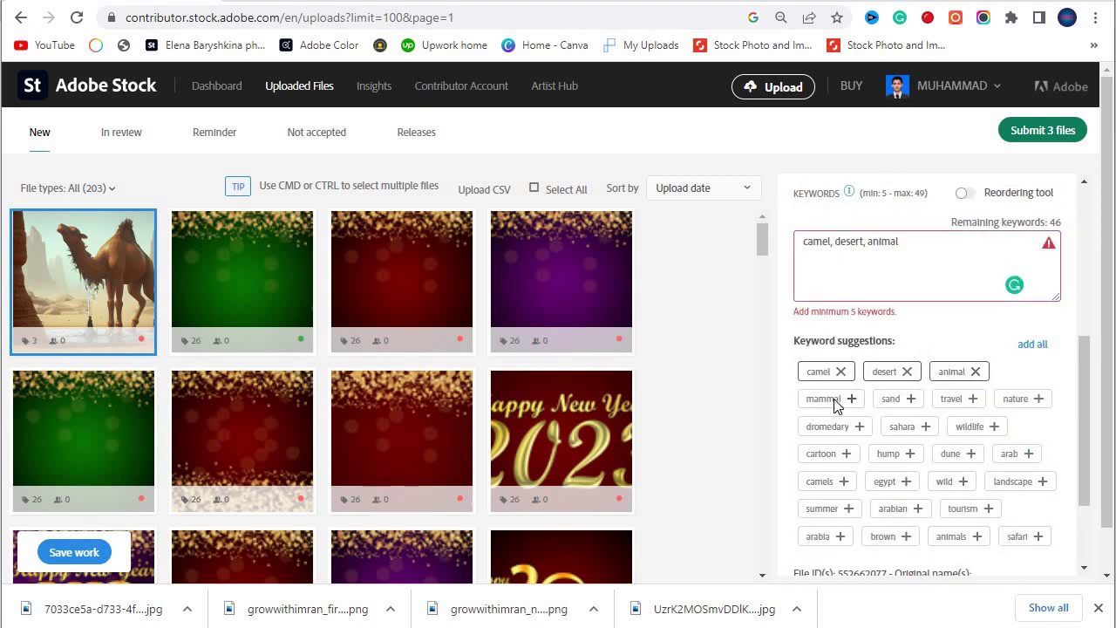
{"action": "left_click", "coordinate": [907, 399]}
{"action": "left_click", "coordinate": [974, 388]}
{"action": "left_click", "coordinate": [1027, 389]}
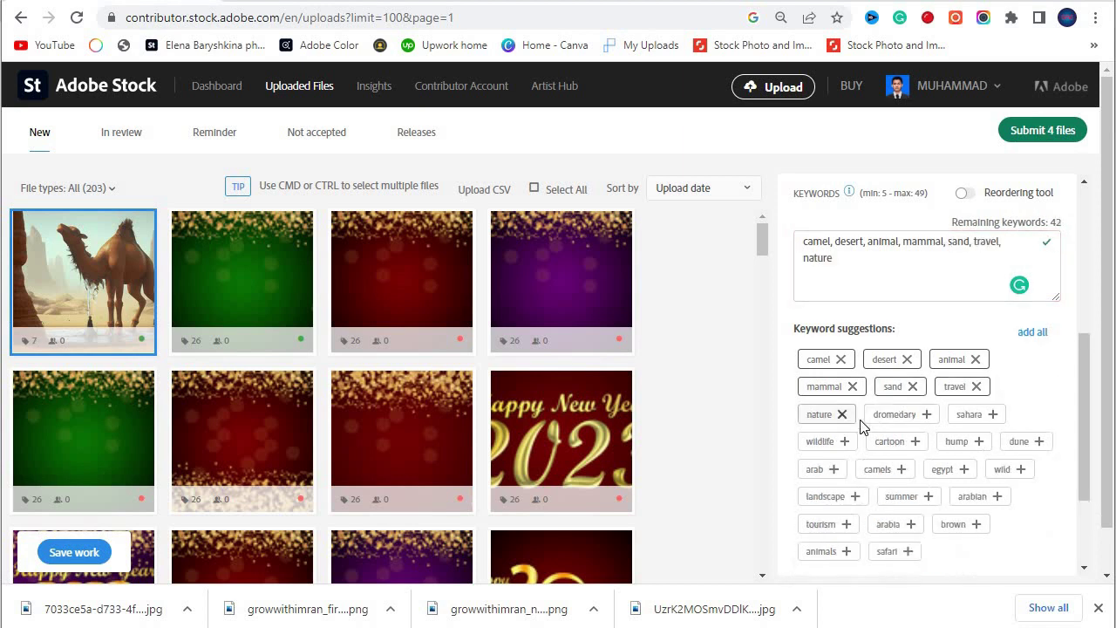
- Add the suggested keywords sahara, hump, camels, egypt and wild to the camel image
{"action": "left_click", "coordinate": [992, 414]}
{"action": "left_click", "coordinate": [979, 441]}
{"action": "left_click", "coordinate": [901, 468]}
{"action": "left_click", "coordinate": [964, 469]}
{"action": "left_click", "coordinate": [1022, 469]}
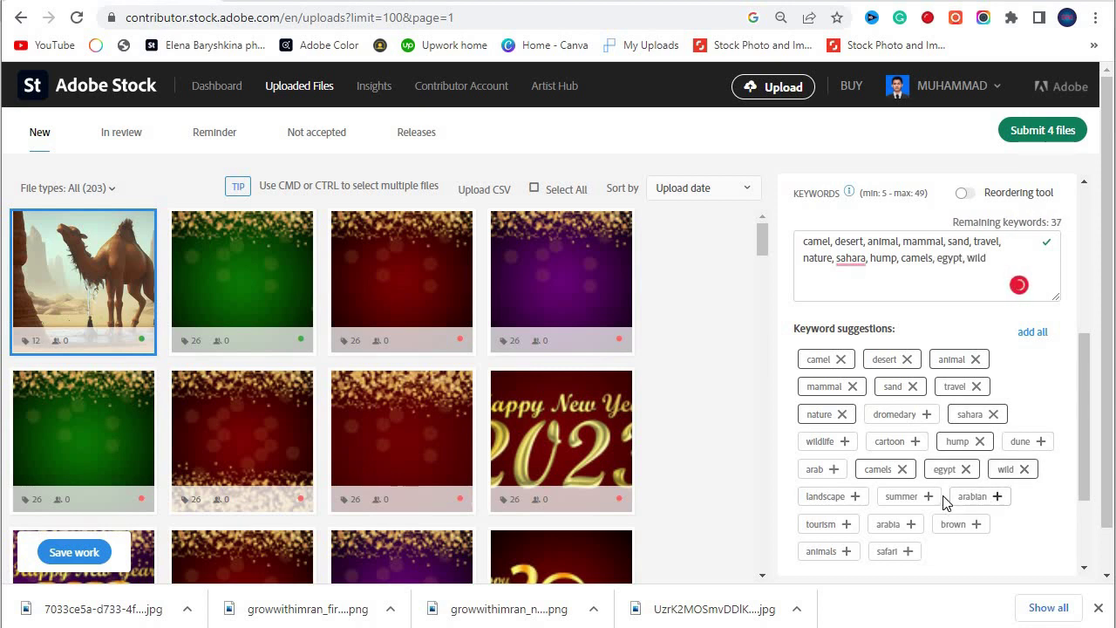
- Add the suggested keywords arabian, landscape, summer, tourism, arabia, brown, animals, arab and wildlife to the camel image
{"action": "left_click", "coordinate": [997, 496]}
{"action": "left_click", "coordinate": [854, 496]}
{"action": "left_click", "coordinate": [928, 497]}
{"action": "left_click", "coordinate": [845, 525]}
{"action": "left_click", "coordinate": [911, 524]}
{"action": "left_click", "coordinate": [976, 524]}
{"action": "left_click", "coordinate": [834, 469]}
{"action": "left_click", "coordinate": [910, 551]}
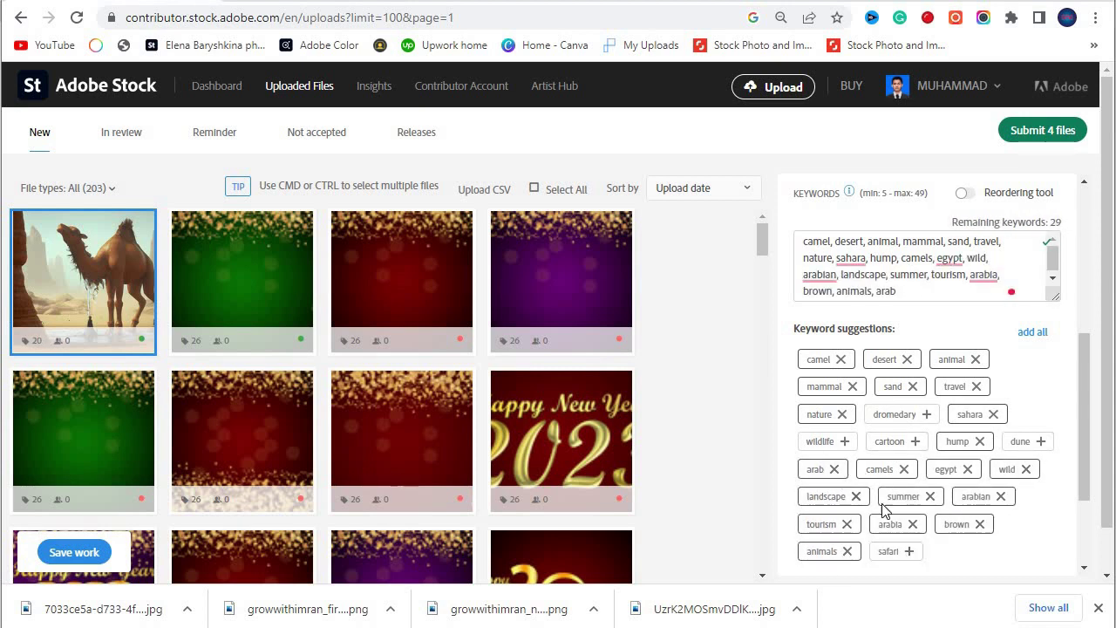
{"action": "left_click", "coordinate": [844, 442]}
- Append the custom keywords generative AI, generative, ai and artificial intelligence to the camel image's keyword list
{"action": "left_click", "coordinate": [946, 294]}
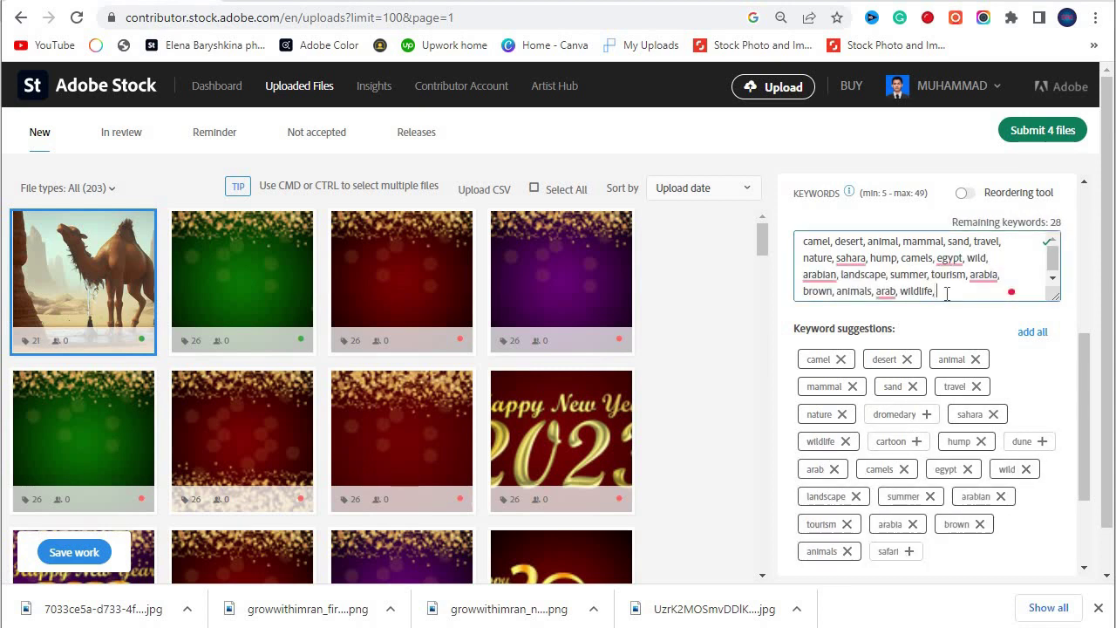
{"action": "type", "text": "generati"}
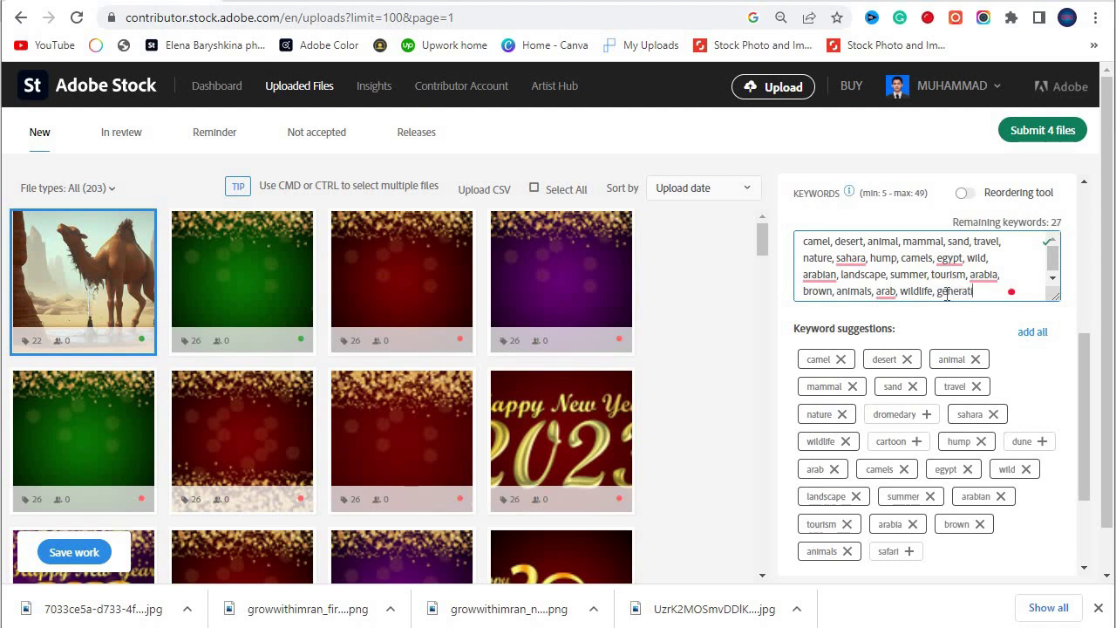
{"action": "type", "text": "ve AI, generative"}
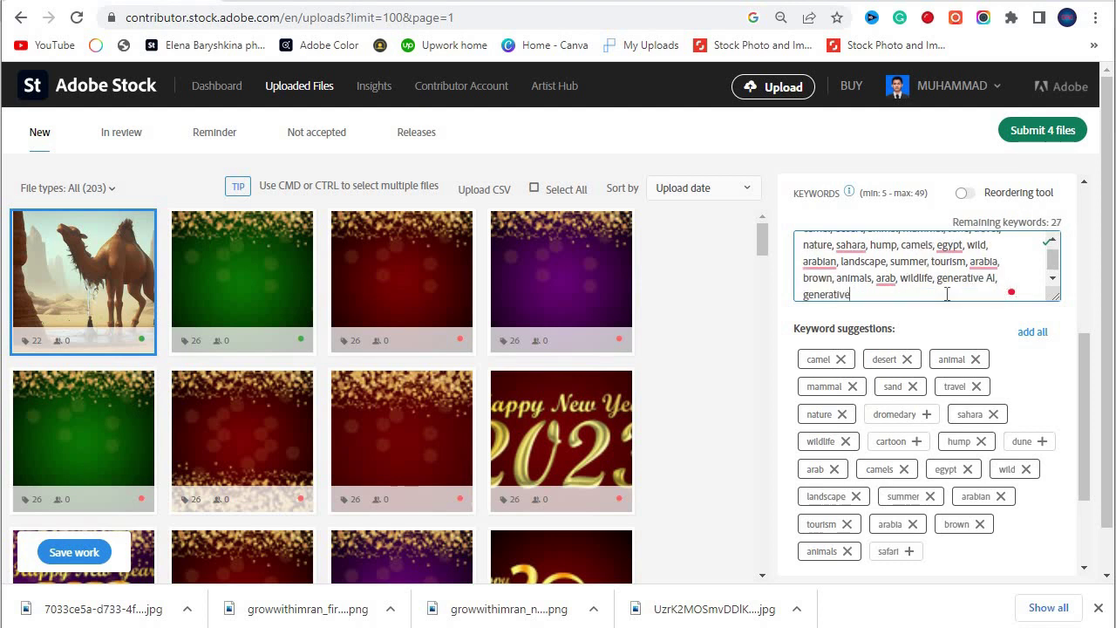
{"action": "type", "text": ", ai,"}
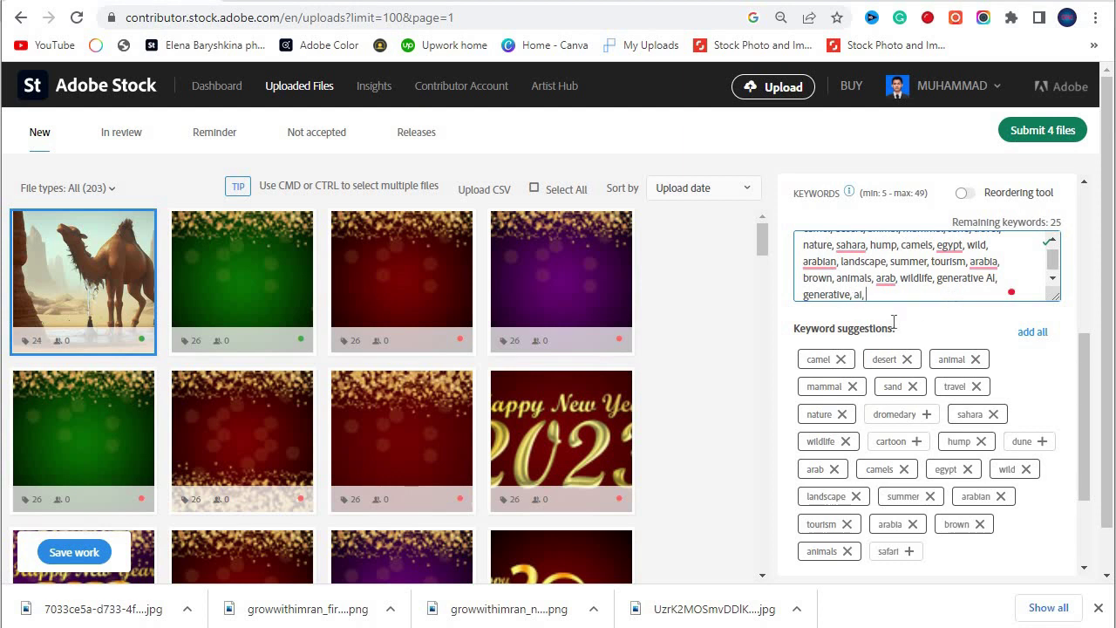
{"action": "scroll", "coordinate": [912, 321], "scroll_direction": "up", "scroll_amount": 2}
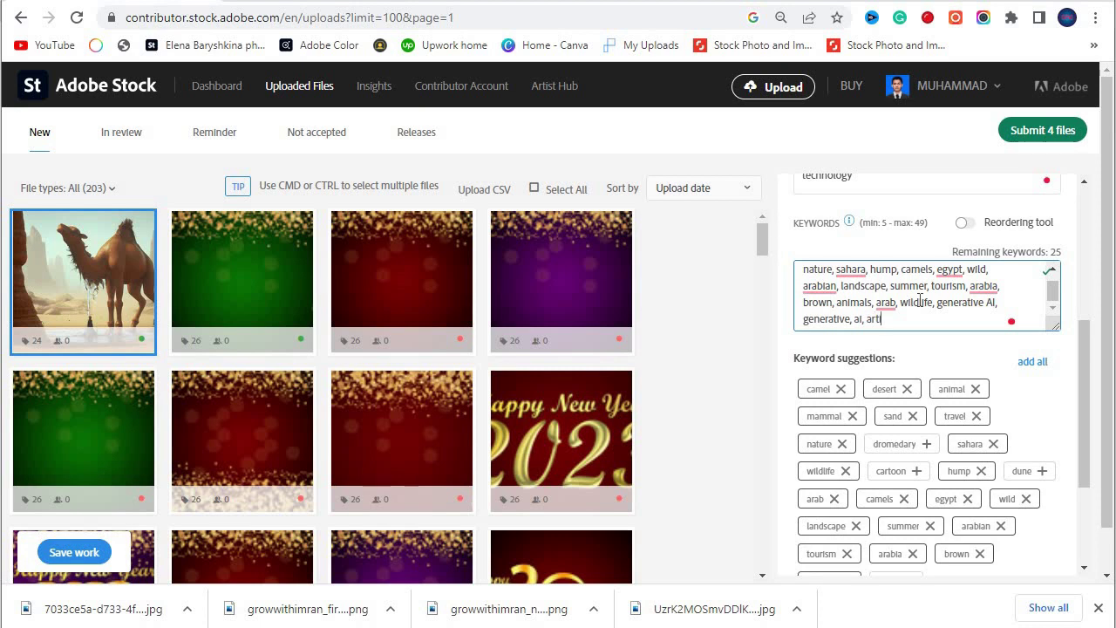
{"action": "type", "text": "artificial intelligence,"}
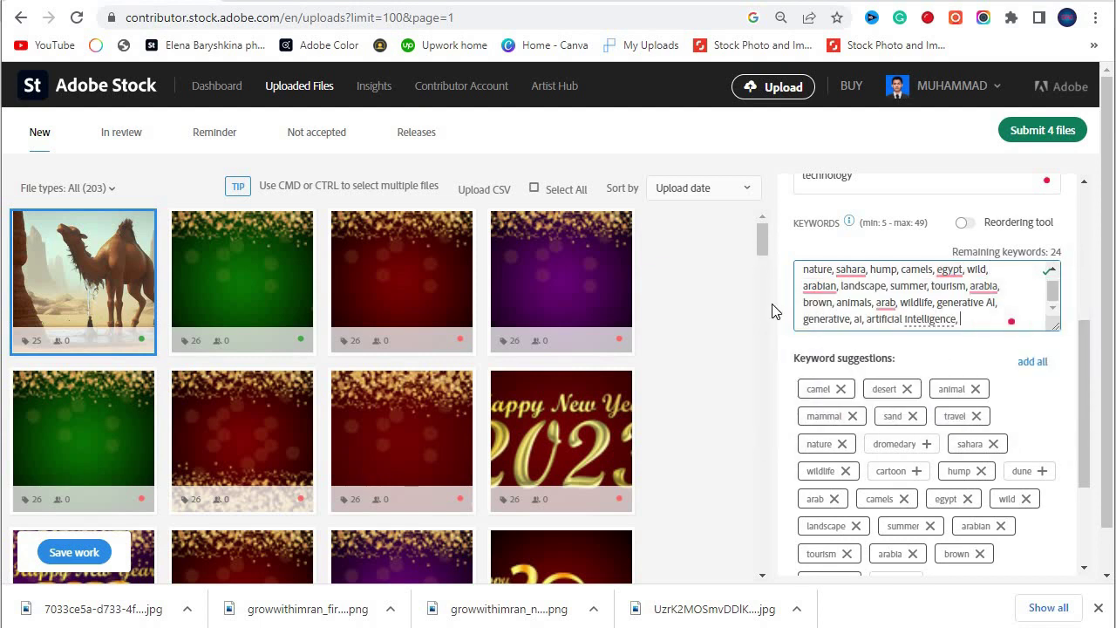
- Review the camel image's details and correct its title to "Thirsty camel in the desert was created by Generative AI technology"
{"action": "scroll", "coordinate": [1012, 319], "scroll_direction": "up", "scroll_amount": 4}
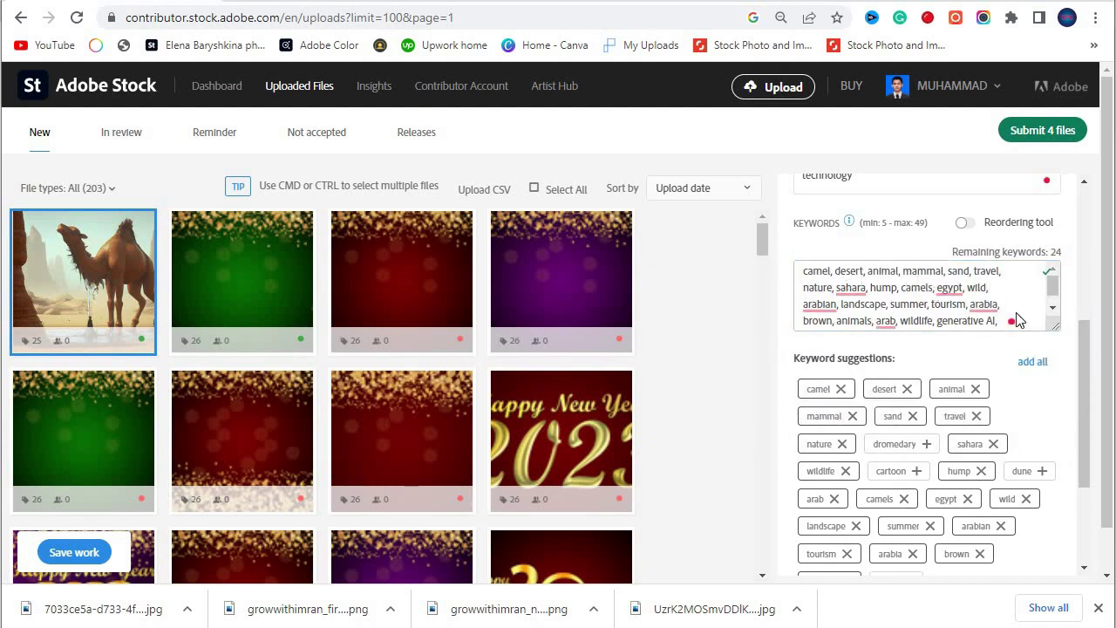
{"action": "scroll", "coordinate": [942, 328], "scroll_direction": "down", "scroll_amount": 5}
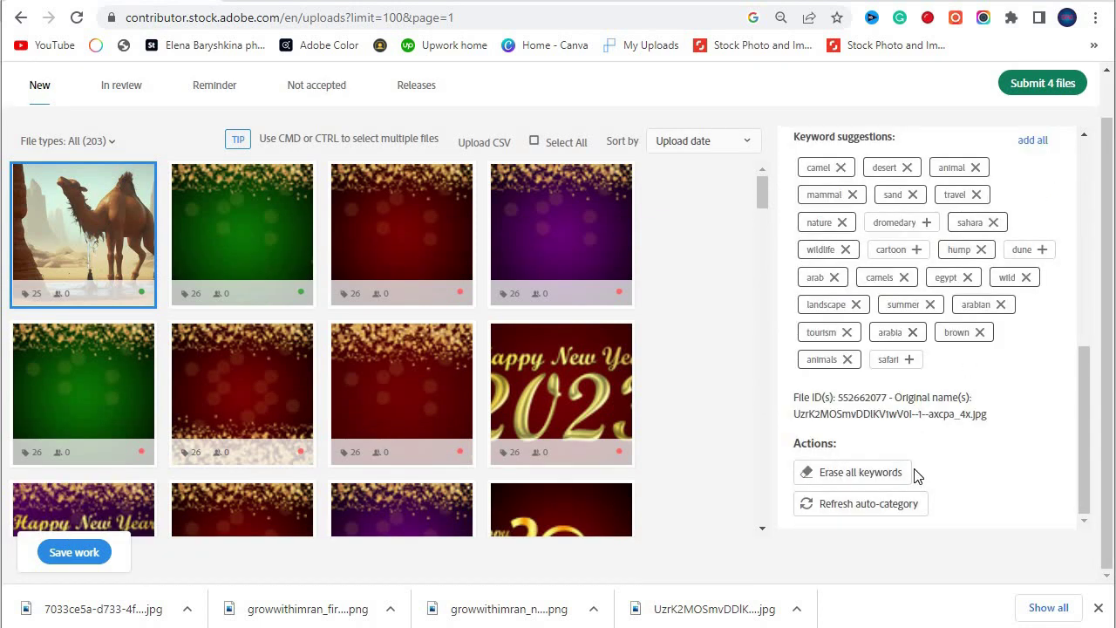
{"action": "scroll", "coordinate": [943, 317], "scroll_direction": "up", "scroll_amount": 1}
{"action": "scroll", "coordinate": [943, 318], "scroll_direction": "up", "scroll_amount": 3}
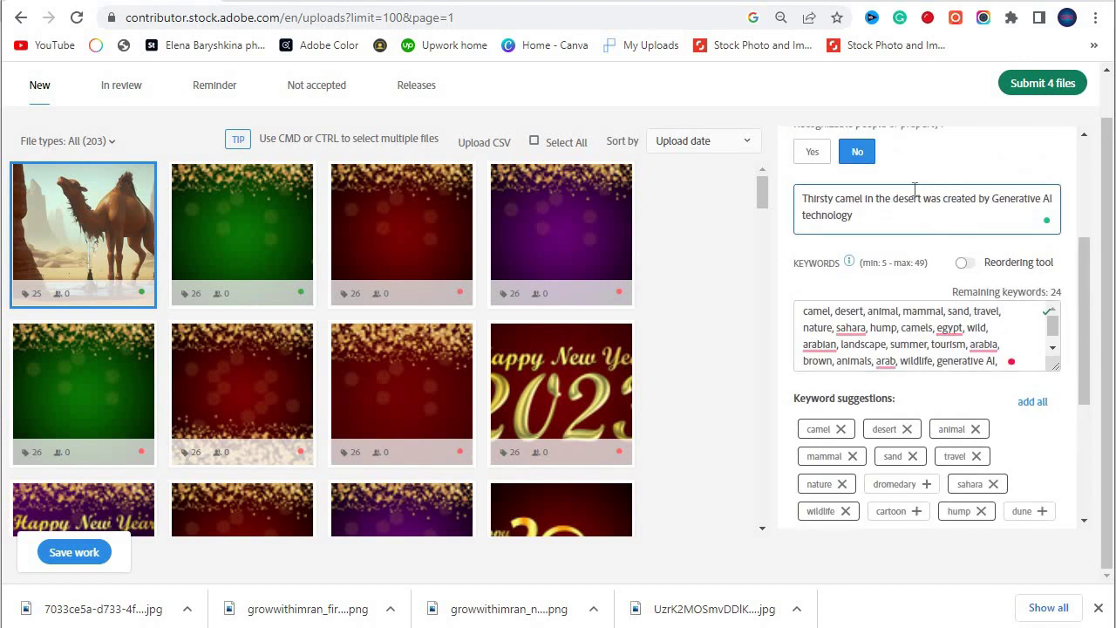
{"action": "scroll", "coordinate": [950, 183], "scroll_direction": "up", "scroll_amount": 3}
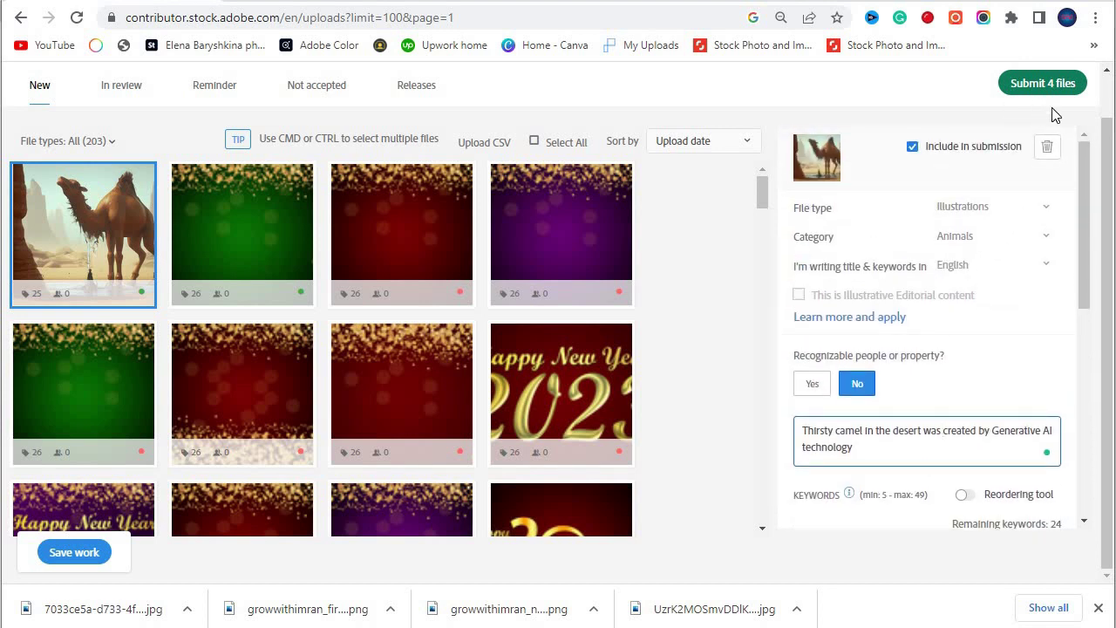
- Start the submission and exclude the green, purple and globe images so that only the camel image stays selected
{"action": "left_click", "coordinate": [1043, 83]}
{"action": "left_click", "coordinate": [480, 316]}
{"action": "left_click", "coordinate": [479, 410]}
{"action": "left_click", "coordinate": [352, 438]}
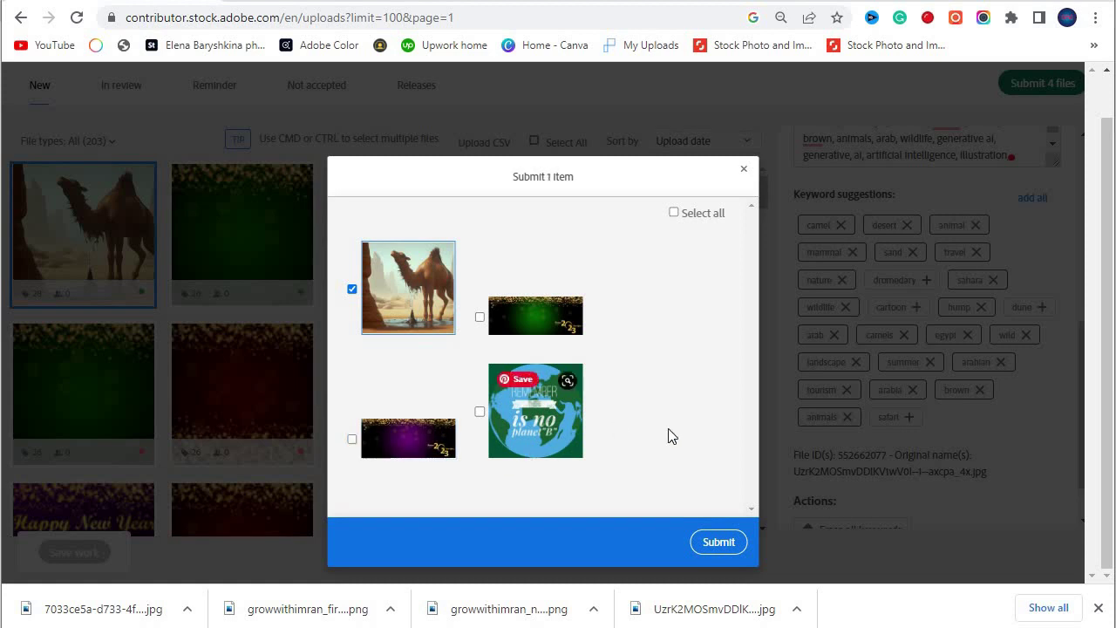